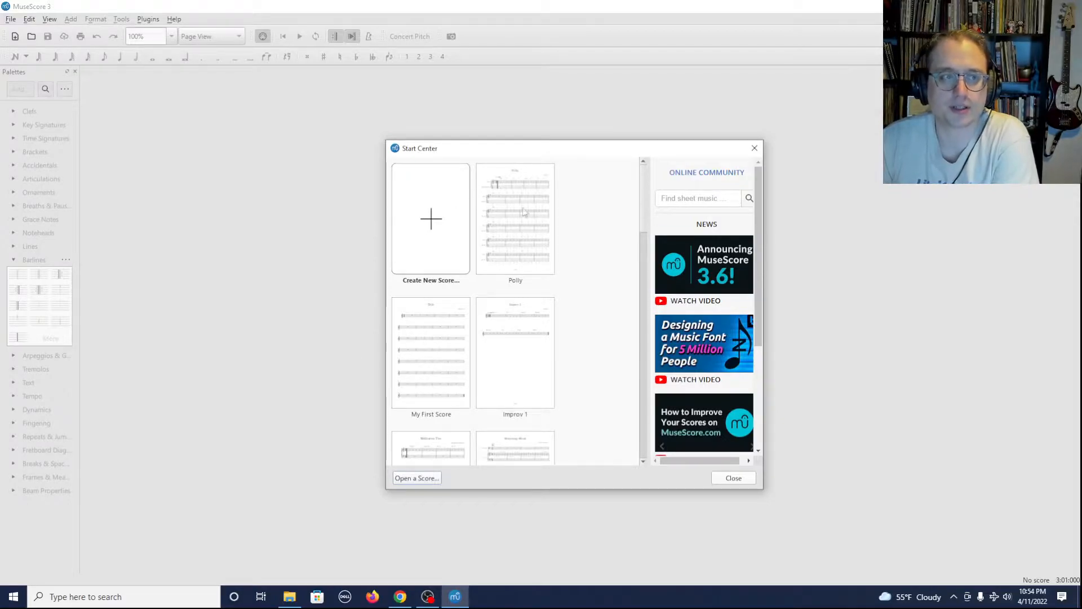
Step: Start a new score titled "Polly" and enter the composer's full name and the copyright year 2022
{"action": "left_click_drag", "start_coordinate": [544, 152], "coordinate": [500, 153]}
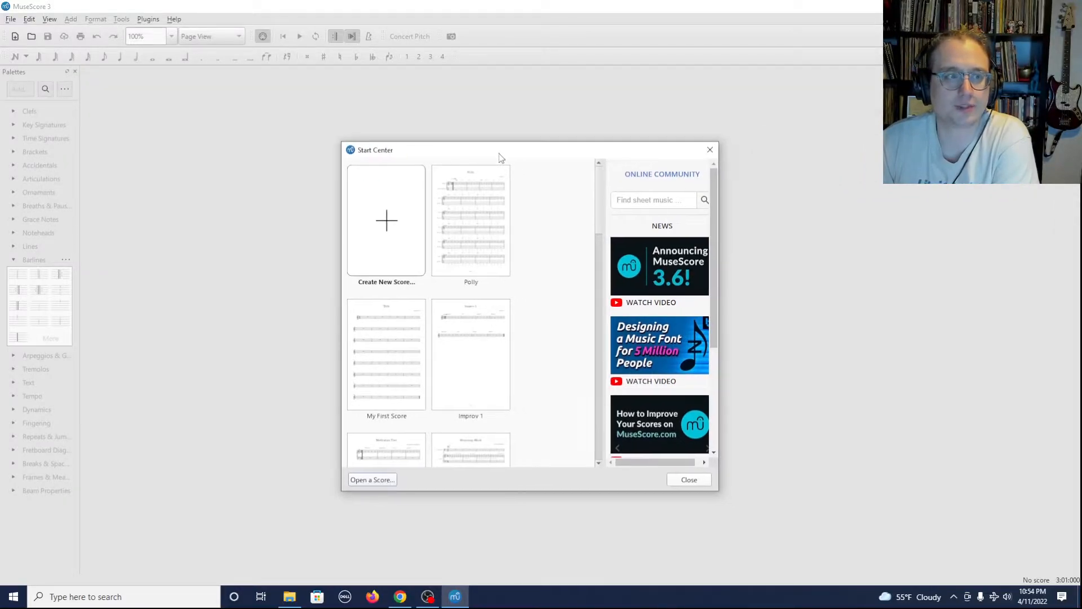
{"action": "left_click", "coordinate": [396, 239]}
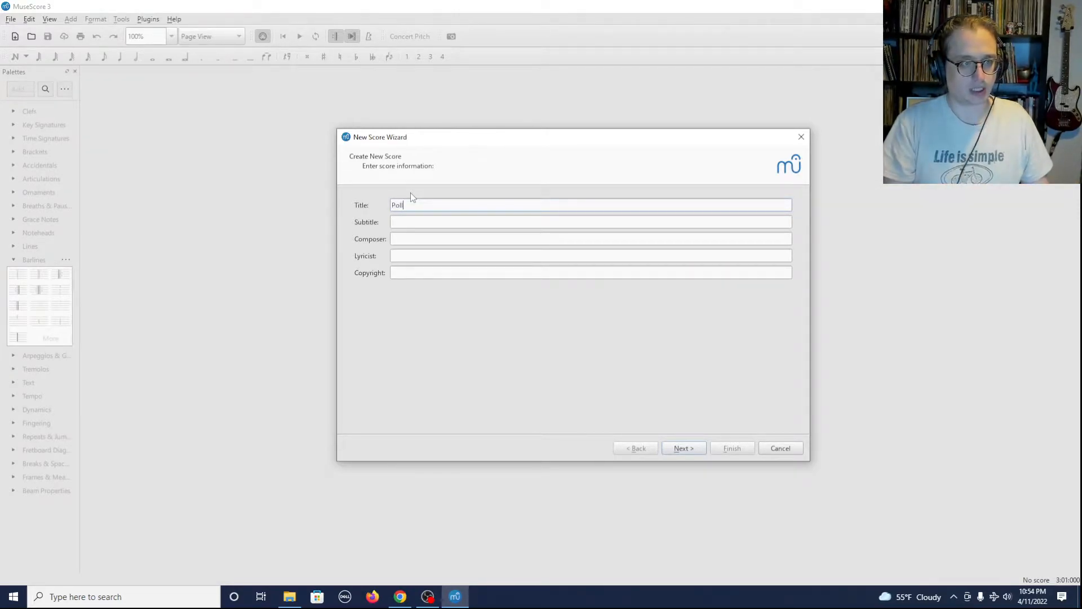
{"action": "key", "text": "Tab"}
{"action": "key", "text": "Tab"}
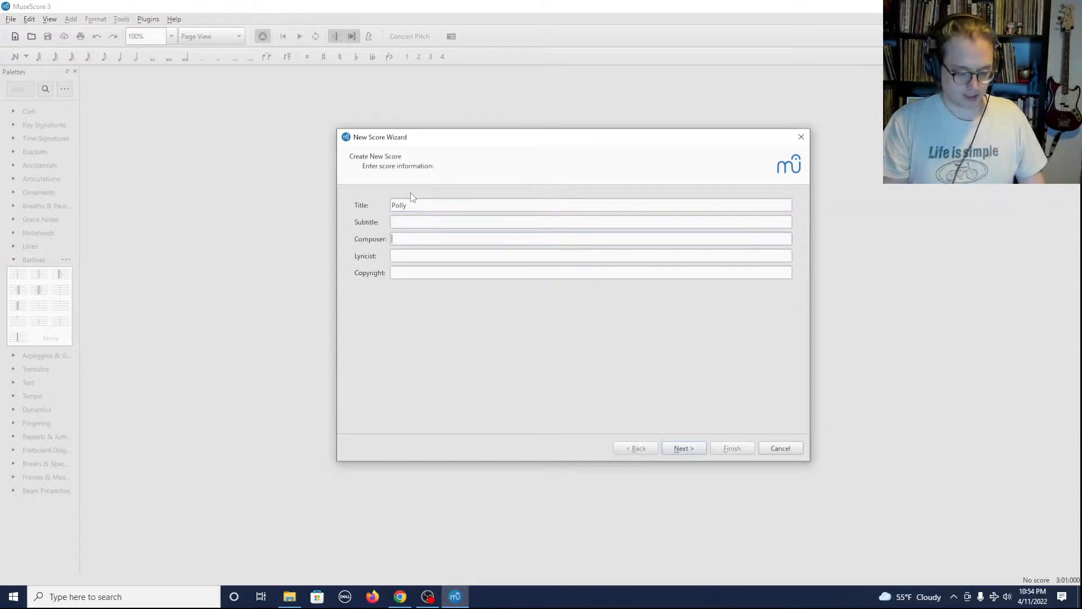
{"action": "type", "text": "Ben Ha"}
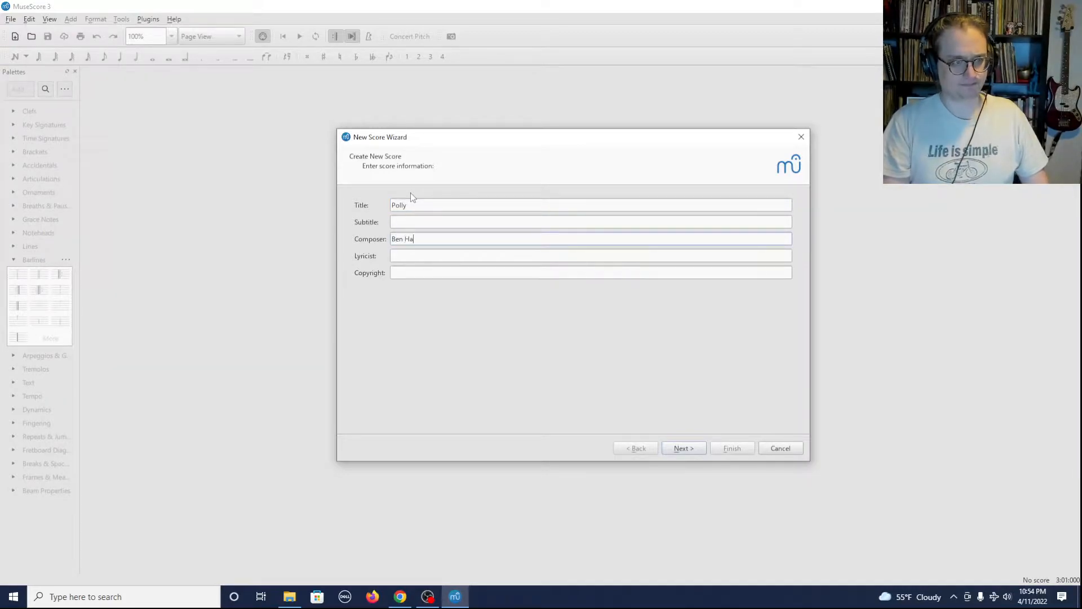
{"action": "type", "text": "rtenstein"}
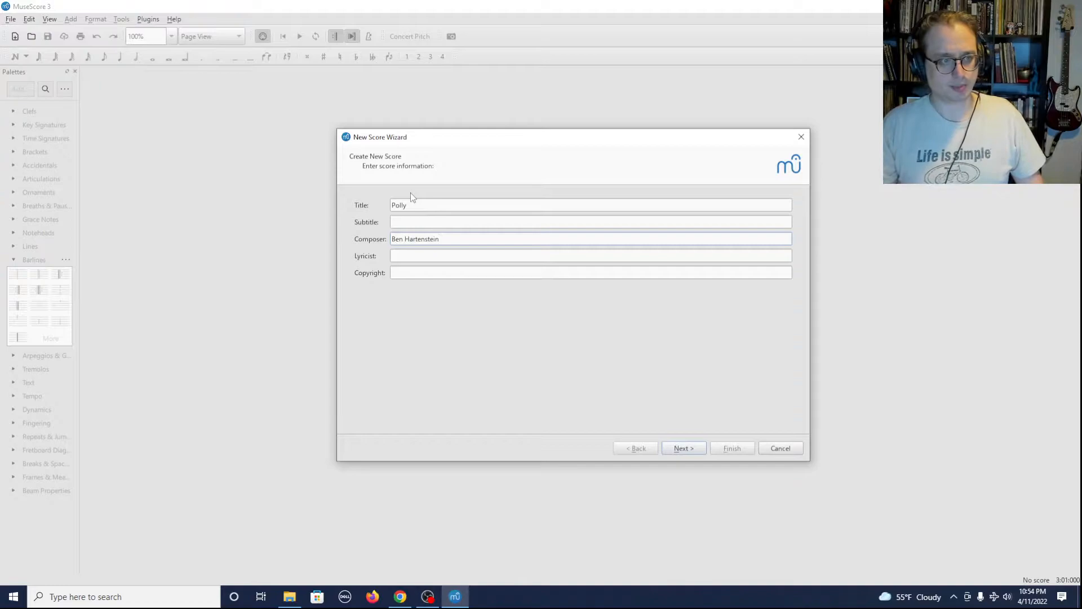
{"action": "key", "text": "Tab"}
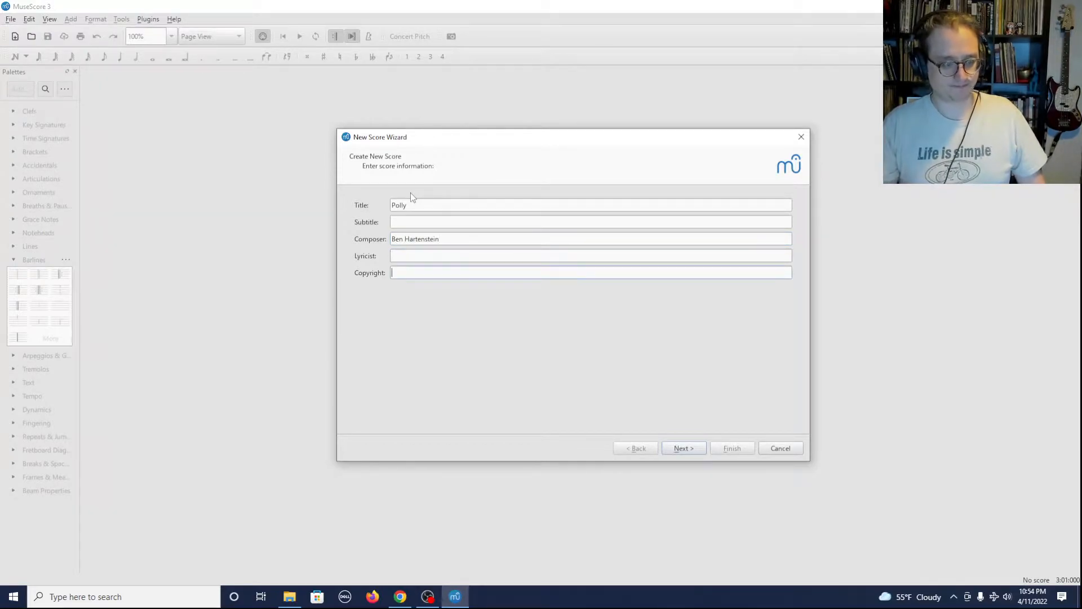
{"action": "type", "text": "2022"}
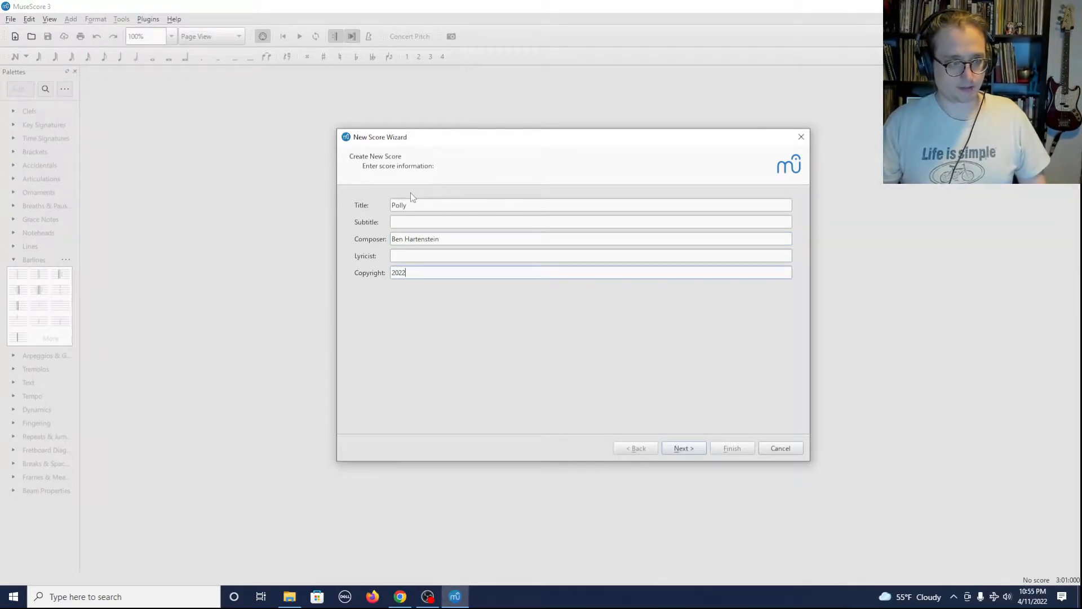
Step: Give the score the subtitle "My Awesome New Composition" and accept the score information
{"action": "left_click", "coordinate": [481, 222]}
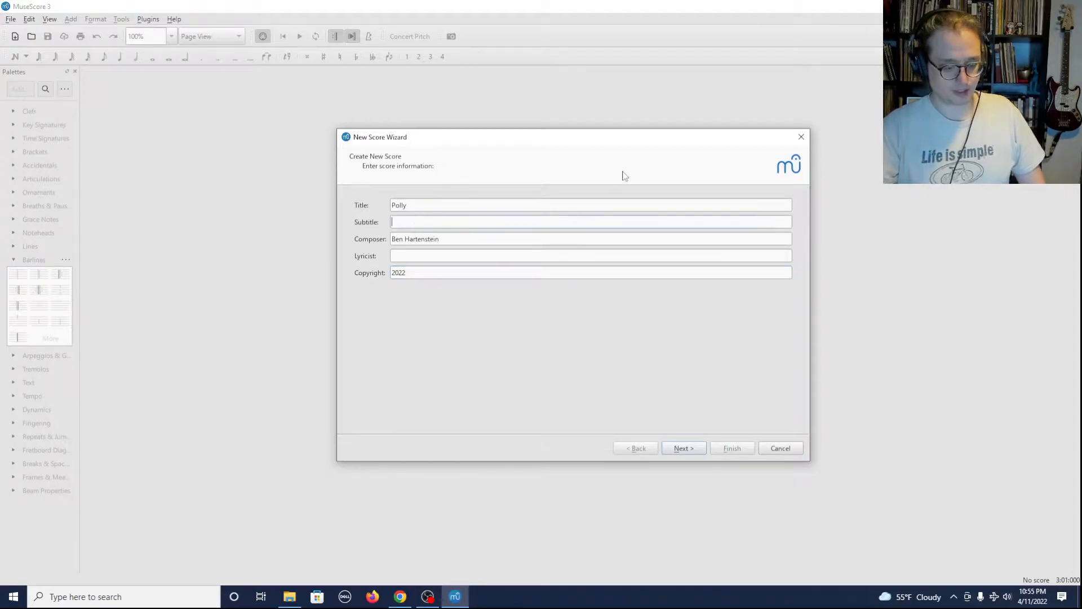
{"action": "type", "text": "My A"}
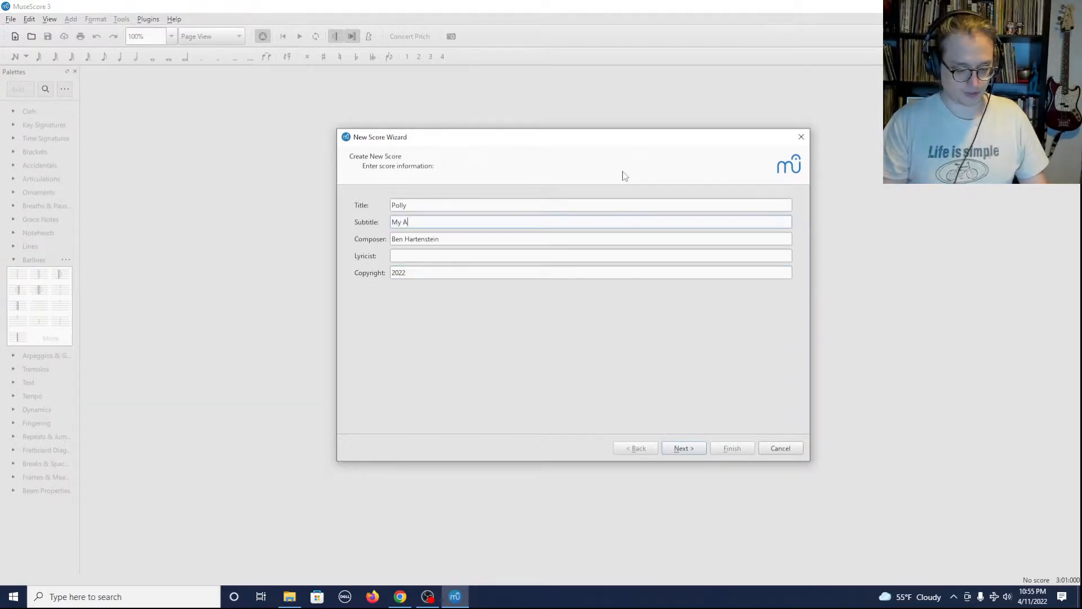
{"action": "type", "text": "wesome New COmpo"}
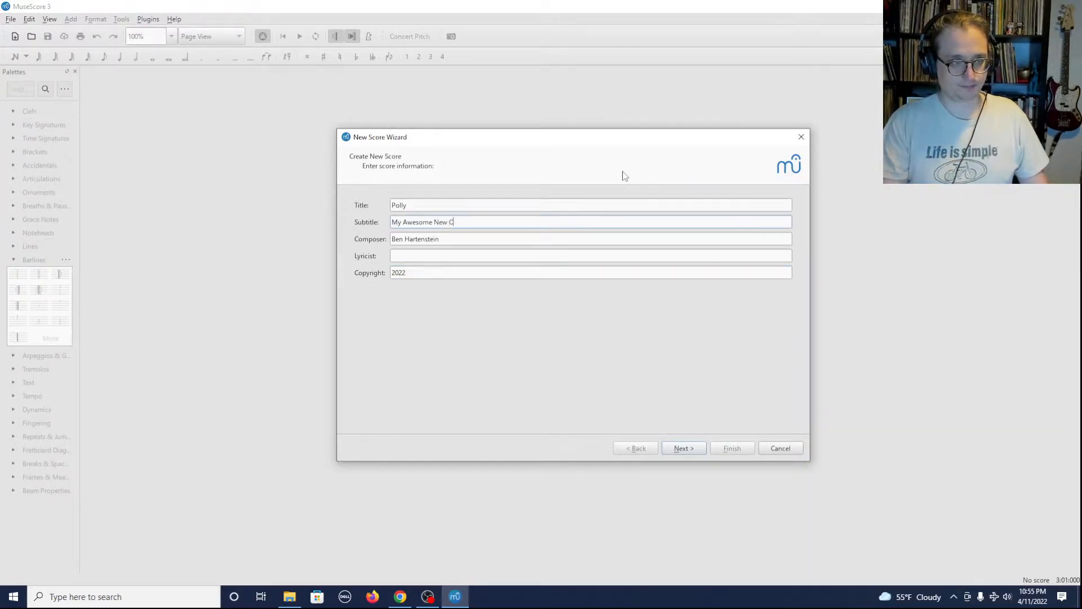
{"action": "key", "text": "BackSpace"}
{"action": "key", "text": "BackSpace"}
{"action": "key", "text": "BackSpace"}
{"action": "key", "text": "BackSpace"}
{"action": "key", "text": "BackSpace"}
{"action": "type", "text": "Compo"}
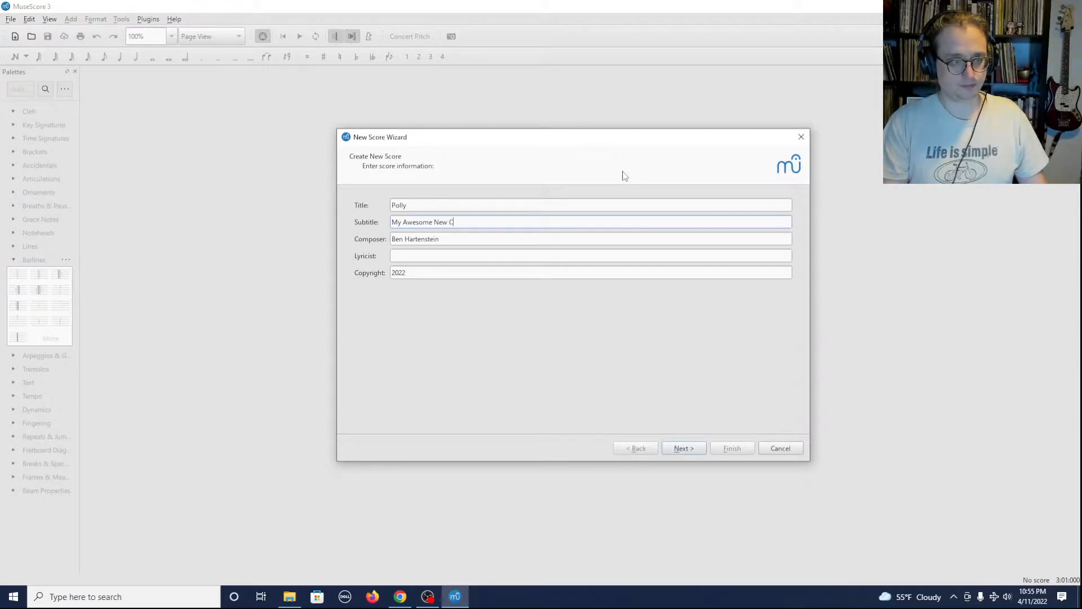
{"action": "type", "text": "sition"}
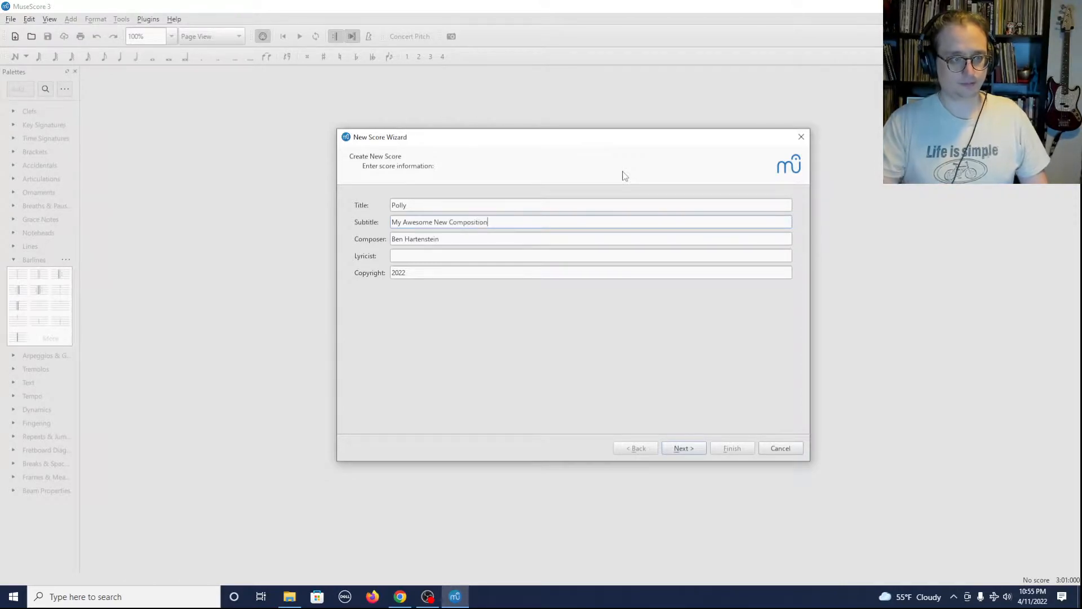
{"action": "left_click", "coordinate": [692, 454]}
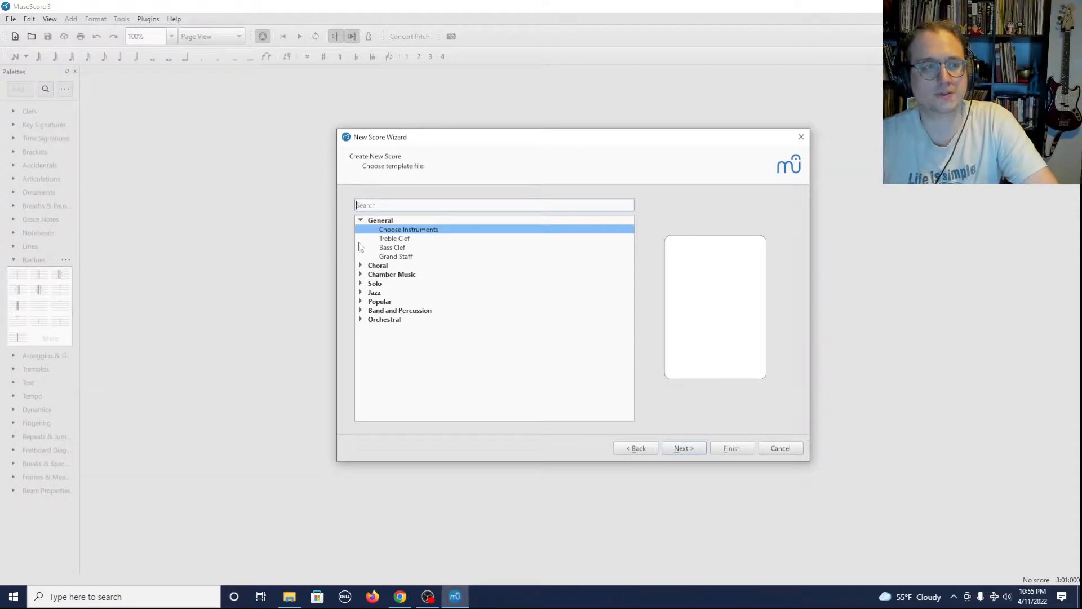
Step: Create the score from the Treble Clef template with no sharps or flats, 4/4 time, 32 measures and a 120 BPM tempo
{"action": "left_click", "coordinate": [386, 241]}
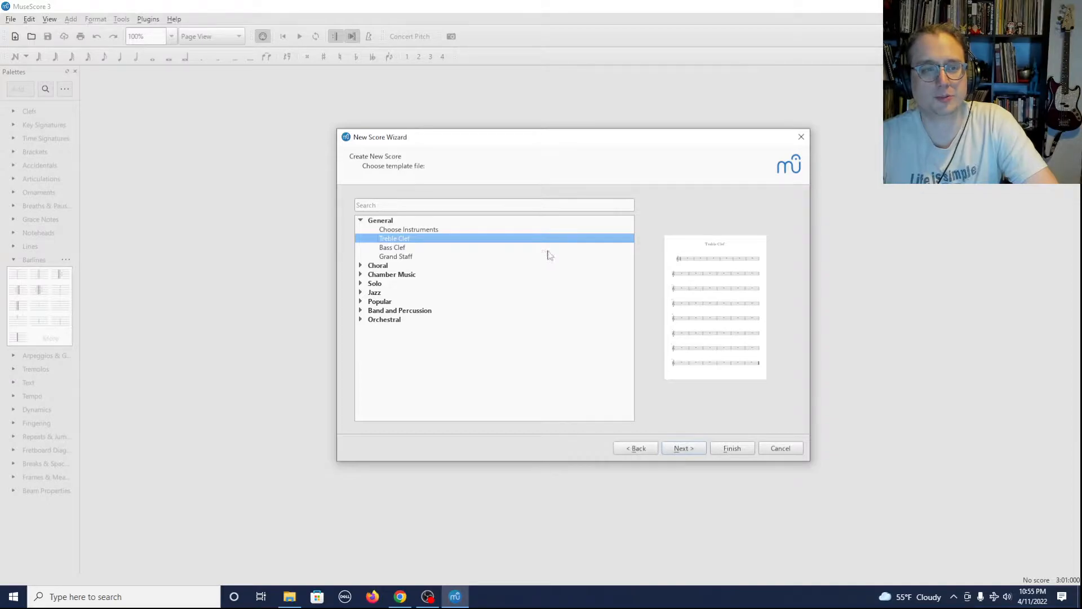
{"action": "left_click", "coordinate": [681, 449]}
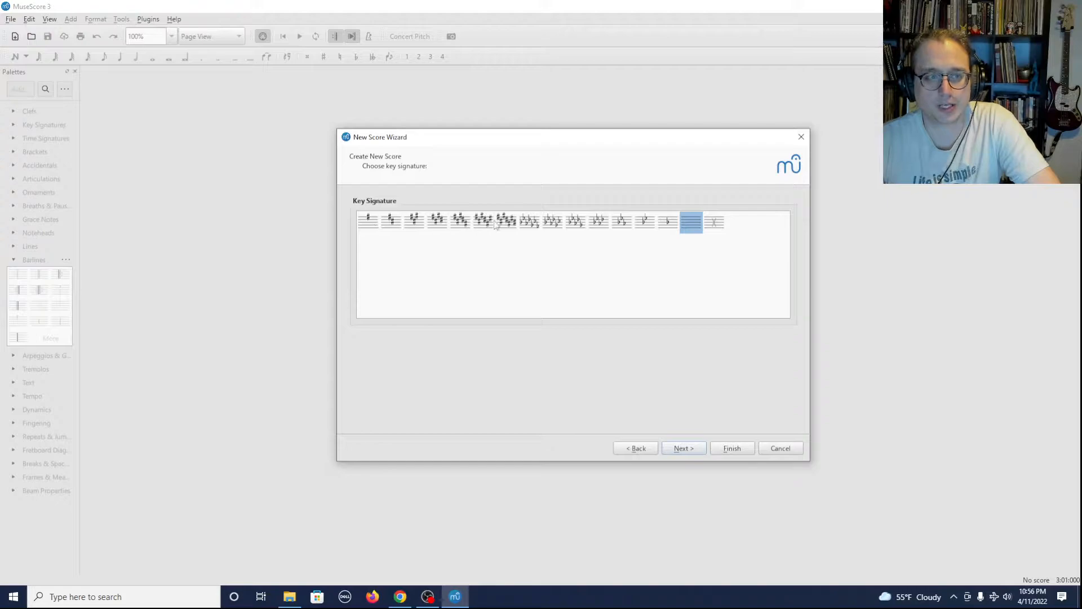
{"action": "left_click", "coordinate": [682, 448]}
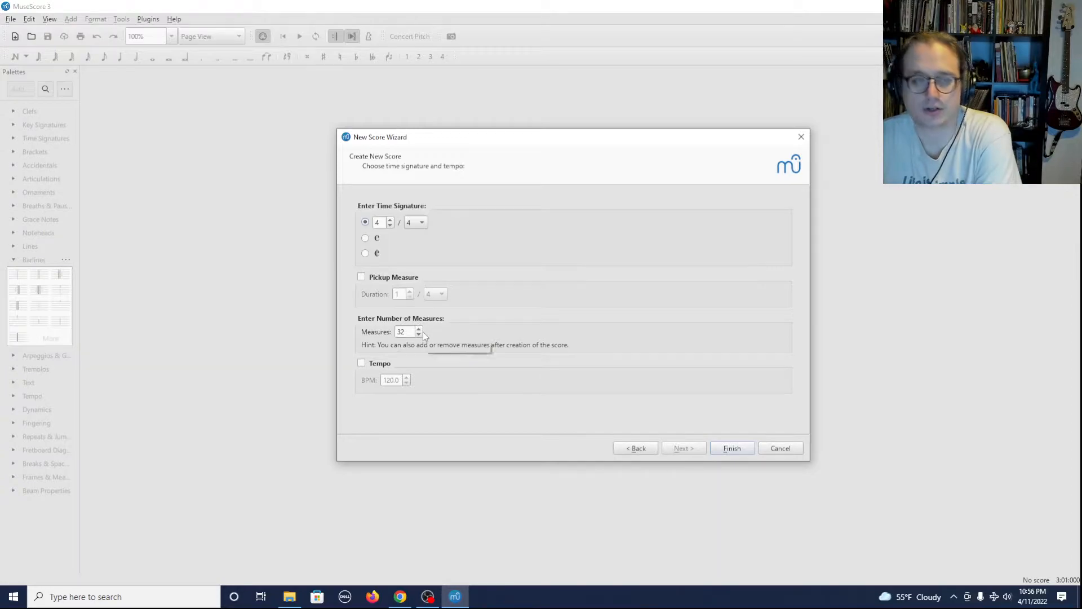
{"action": "left_click", "coordinate": [363, 364]}
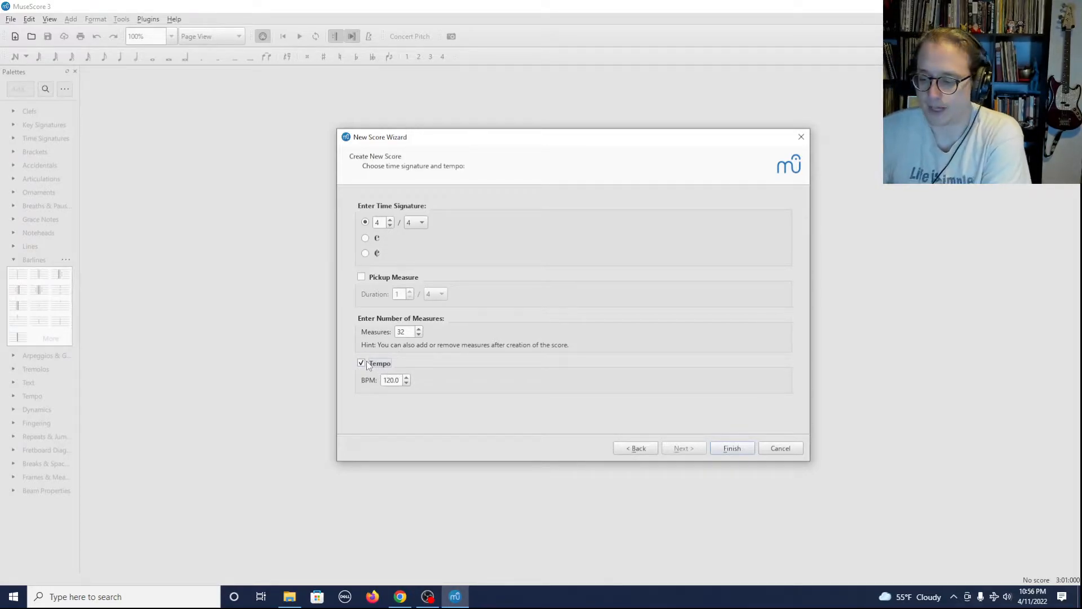
{"action": "left_click", "coordinate": [731, 449]}
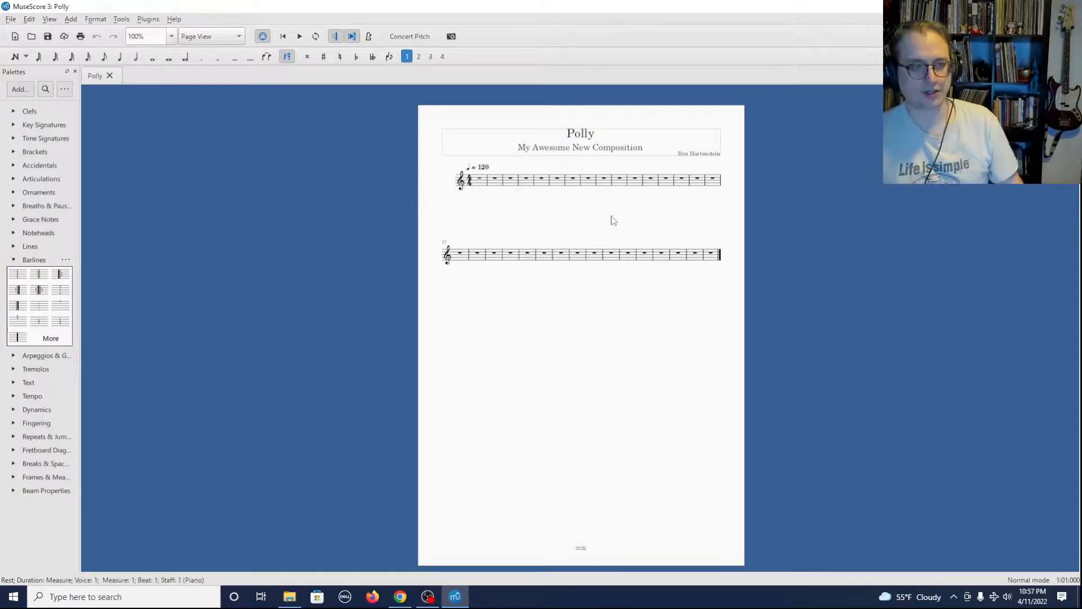
Step: Fill all measures of the score, from the first to the last, with slashes
{"action": "scroll", "coordinate": [604, 261], "scroll_direction": "up", "scroll_amount": 2, "text": "ctrl"}
{"action": "scroll", "coordinate": [606, 267], "scroll_direction": "up", "scroll_amount": 4, "text": "ctrl"}
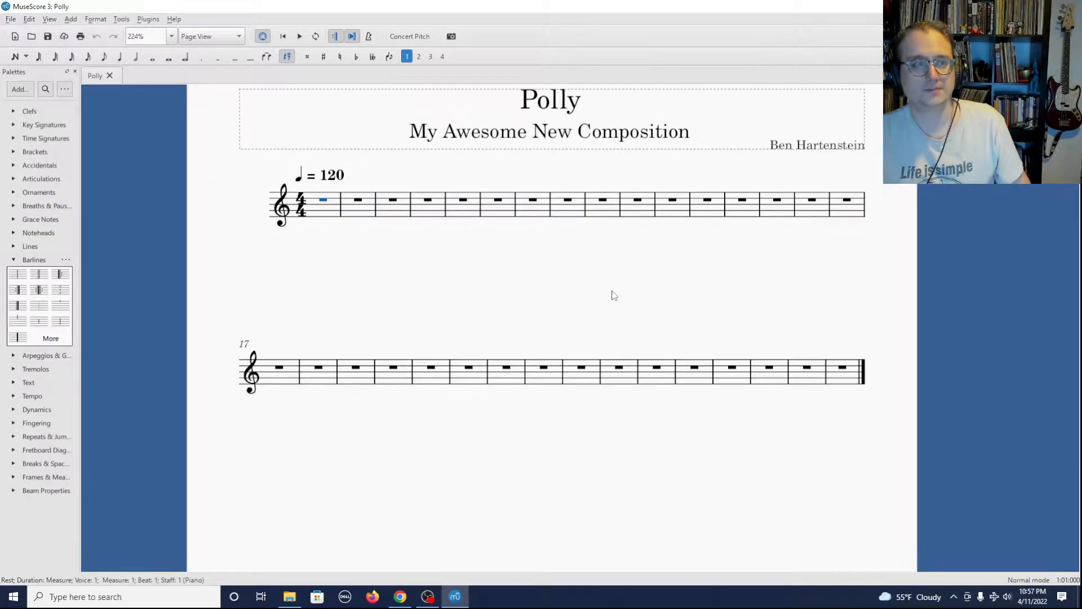
{"action": "scroll", "coordinate": [614, 304], "scroll_direction": "up", "scroll_amount": 1, "text": "ctrl"}
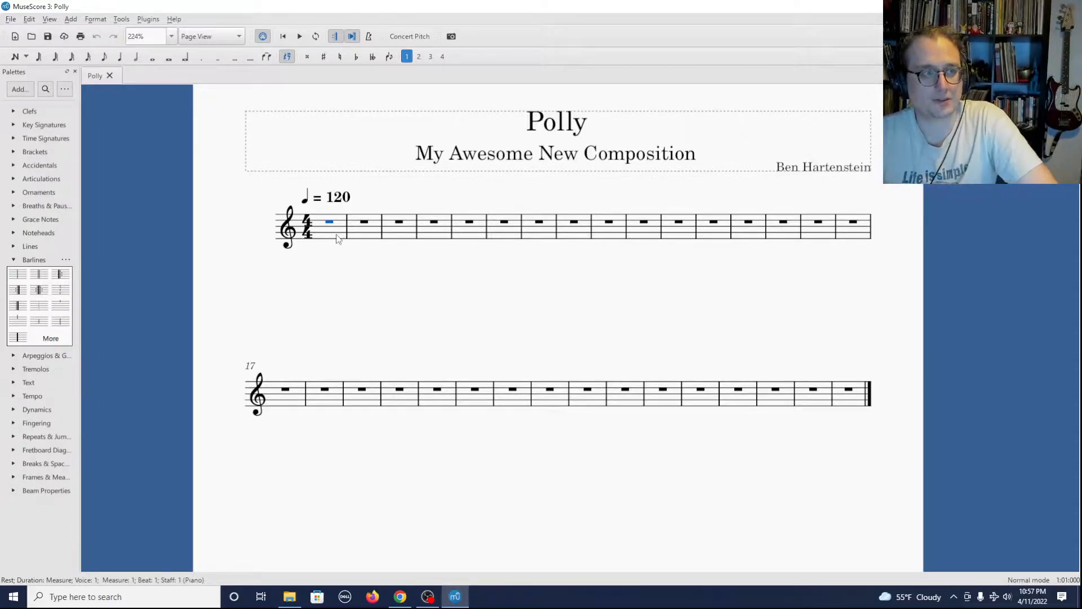
{"action": "left_click", "coordinate": [342, 197]}
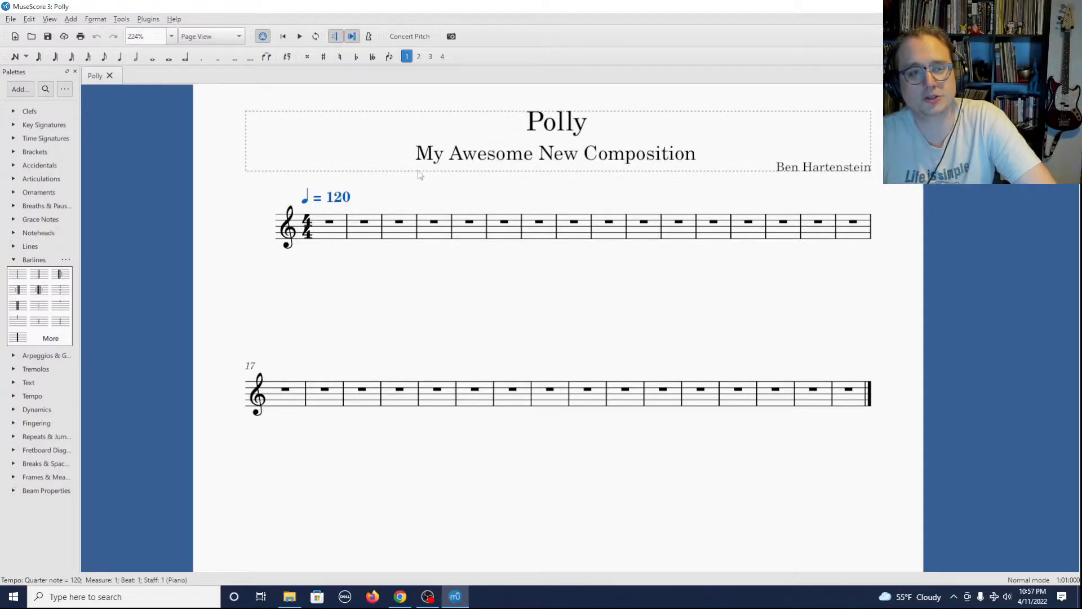
{"action": "left_click", "coordinate": [338, 229]}
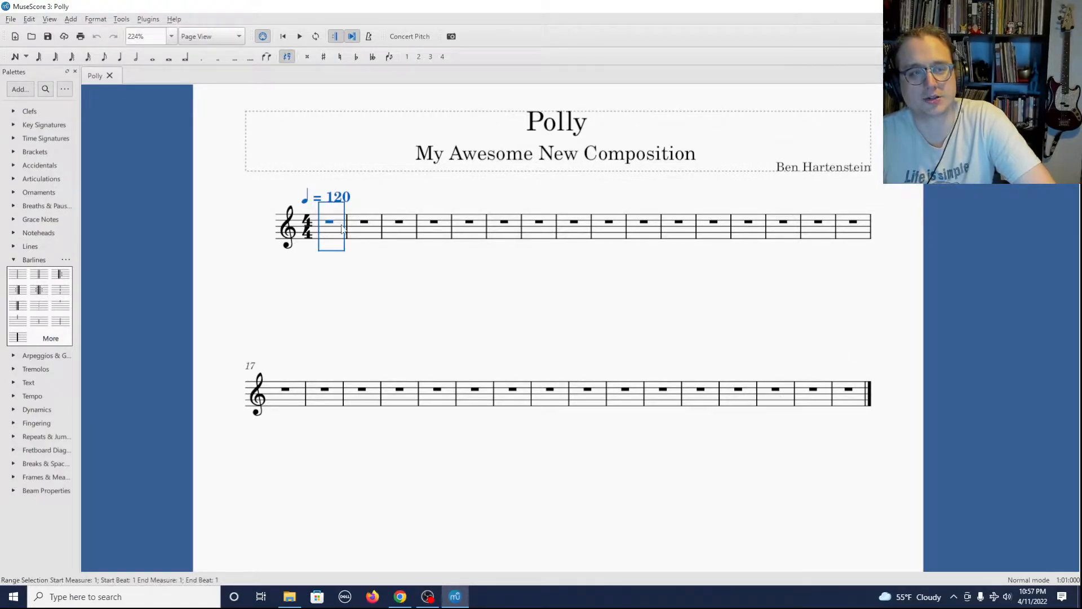
{"action": "left_click", "coordinate": [854, 399], "text": "shift"}
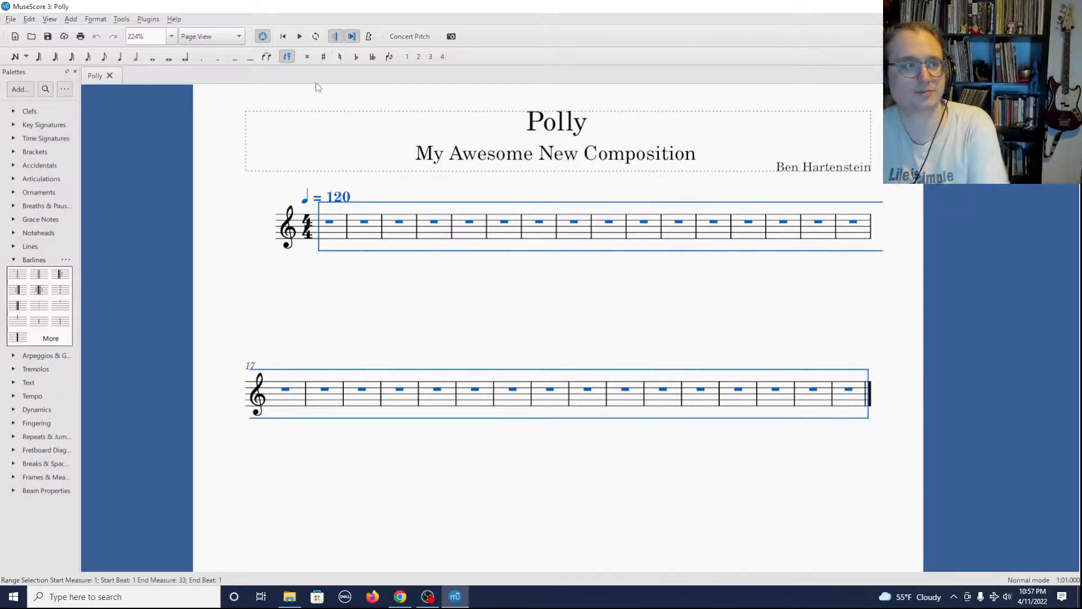
{"action": "left_click", "coordinate": [102, 21]}
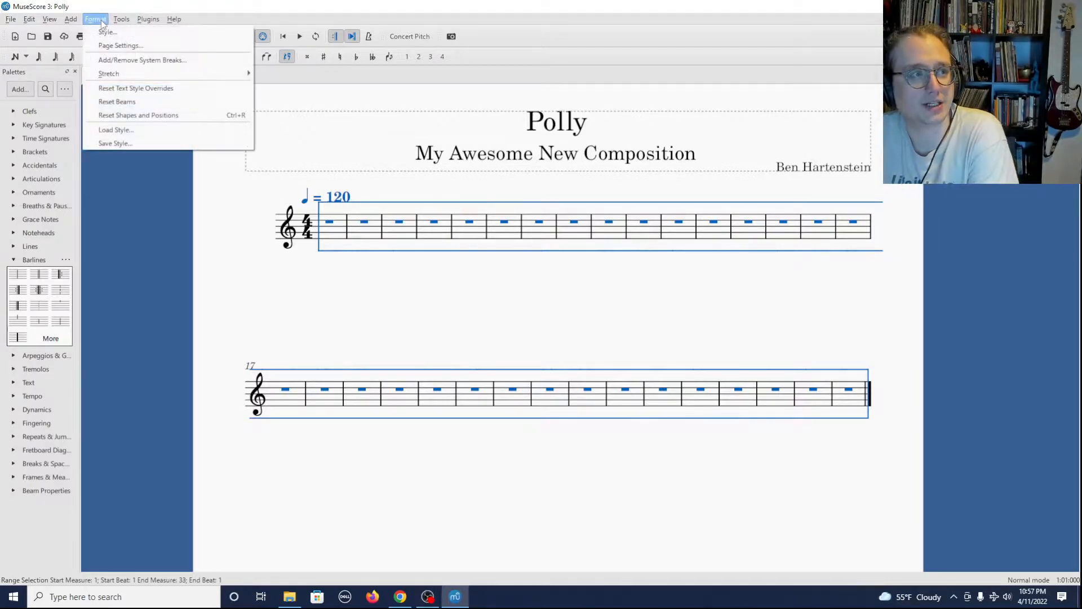
{"action": "mouse_move", "coordinate": [121, 19]}
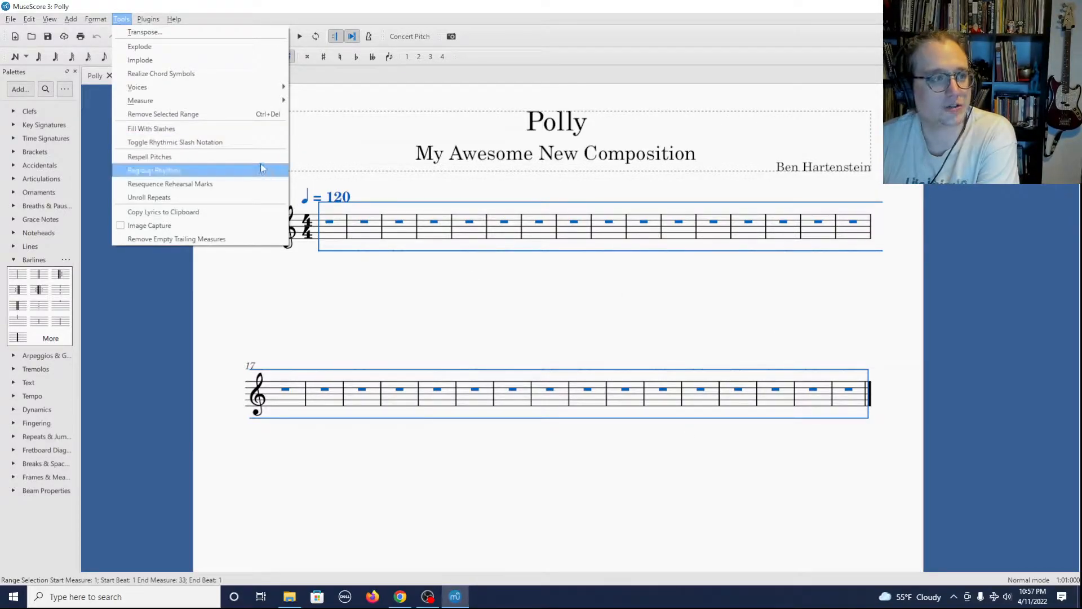
{"action": "left_click", "coordinate": [176, 129]}
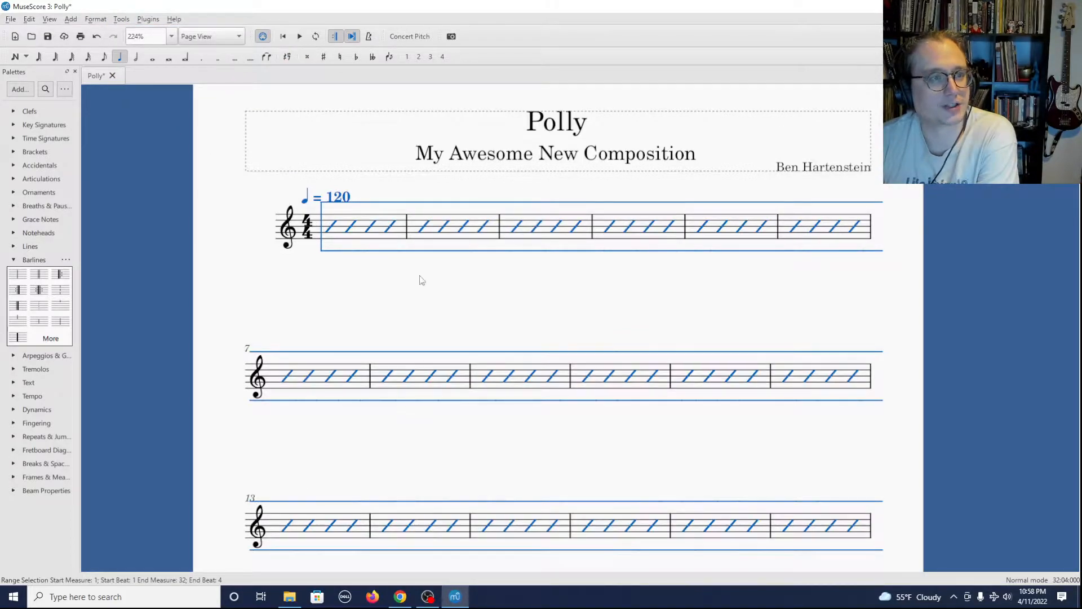
{"action": "scroll", "coordinate": [487, 312], "scroll_direction": "down", "scroll_amount": 3}
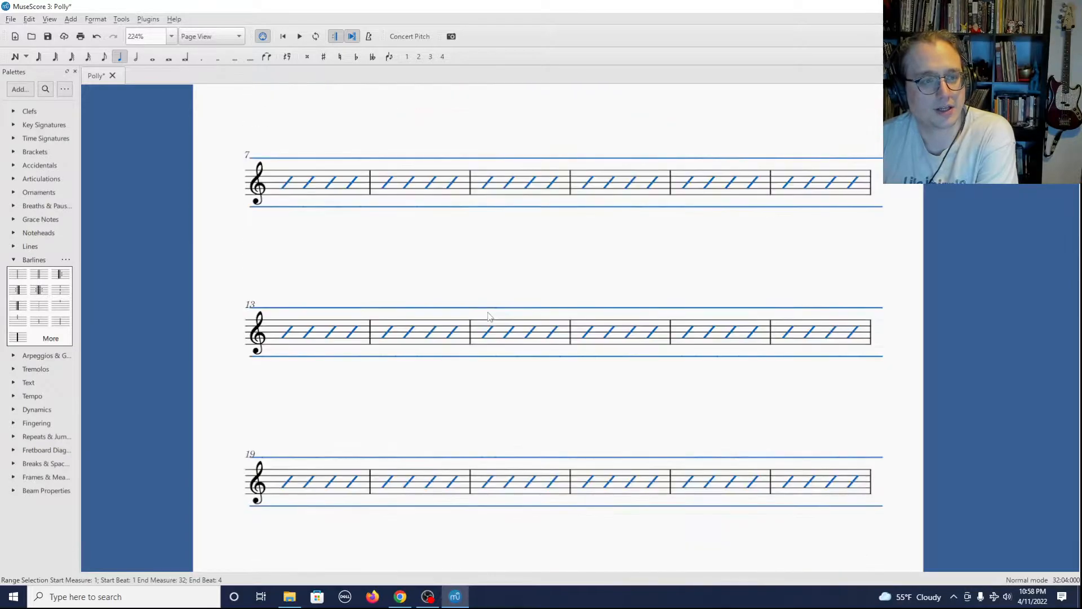
{"action": "scroll", "coordinate": [489, 315], "scroll_direction": "down", "scroll_amount": 6}
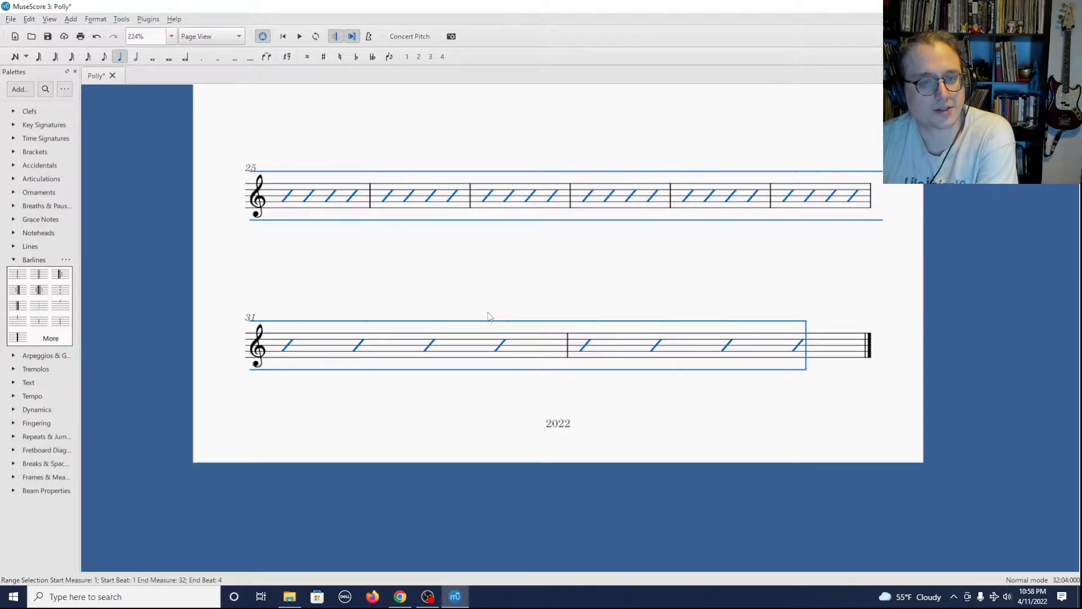
{"action": "scroll", "coordinate": [489, 317], "scroll_direction": "up", "scroll_amount": 10}
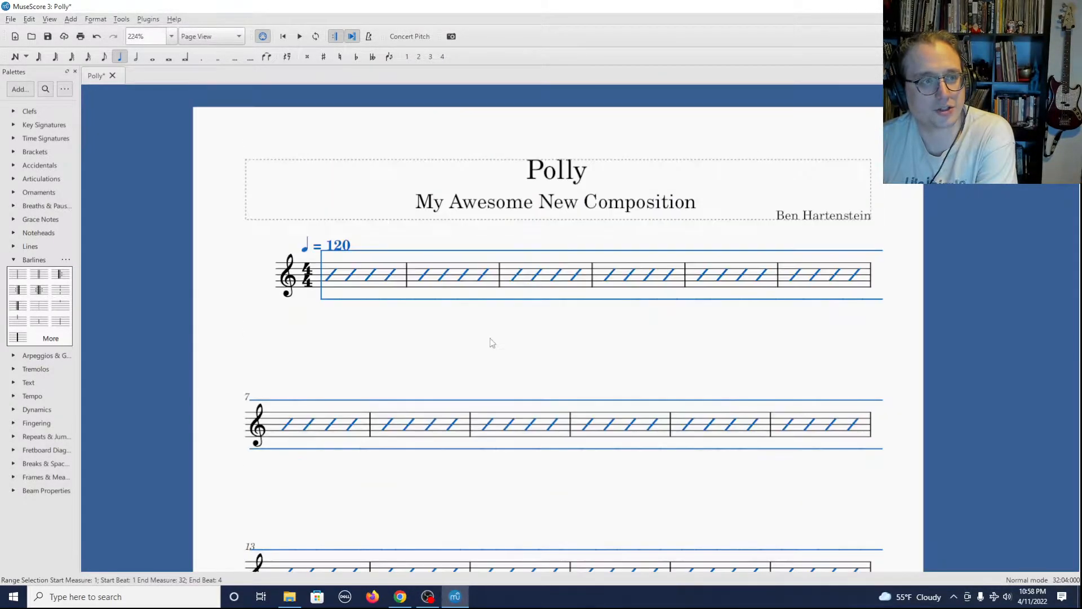
{"action": "key", "text": "Escape"}
Step: Add a line break after measure 4 so the first system holds four measures, and select the break marker
{"action": "scroll", "coordinate": [447, 249], "scroll_direction": "up", "scroll_amount": 1}
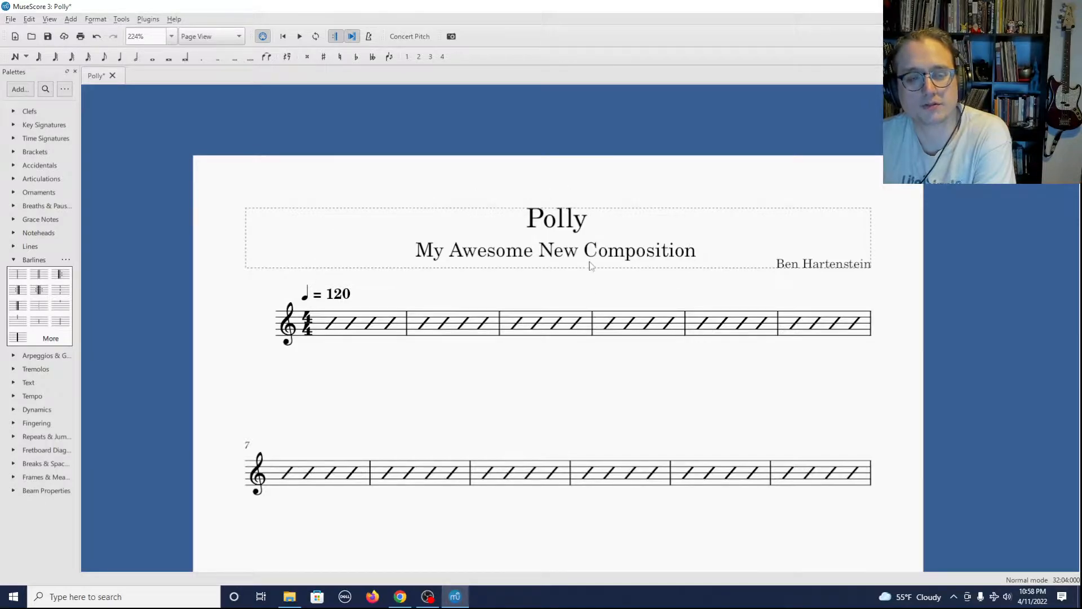
{"action": "left_click", "coordinate": [638, 332]}
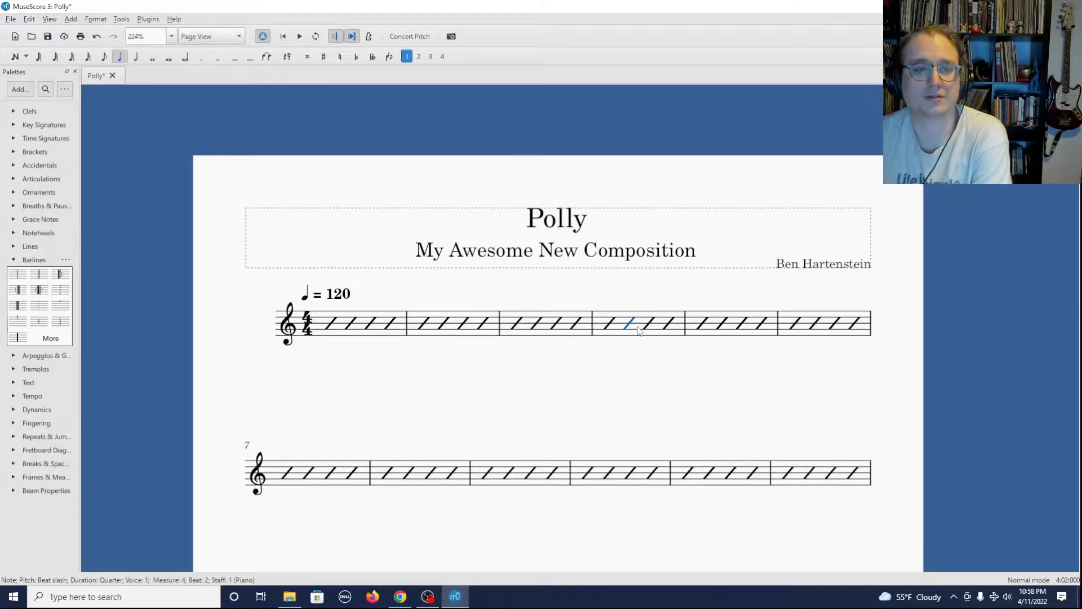
{"action": "left_click", "coordinate": [650, 333]}
{"action": "left_click", "coordinate": [663, 336]}
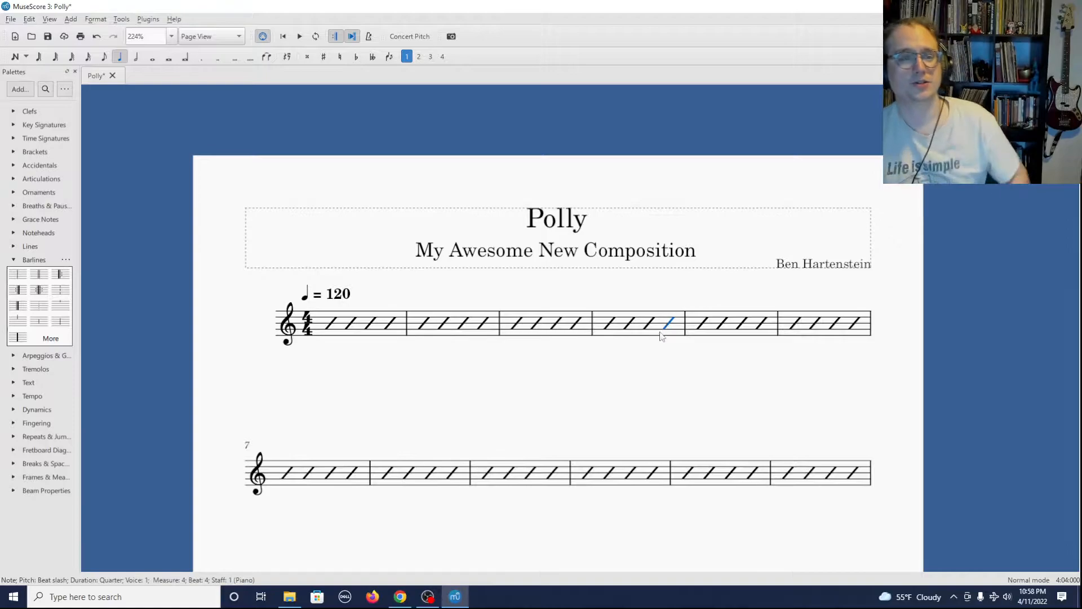
{"action": "left_click", "coordinate": [661, 337]}
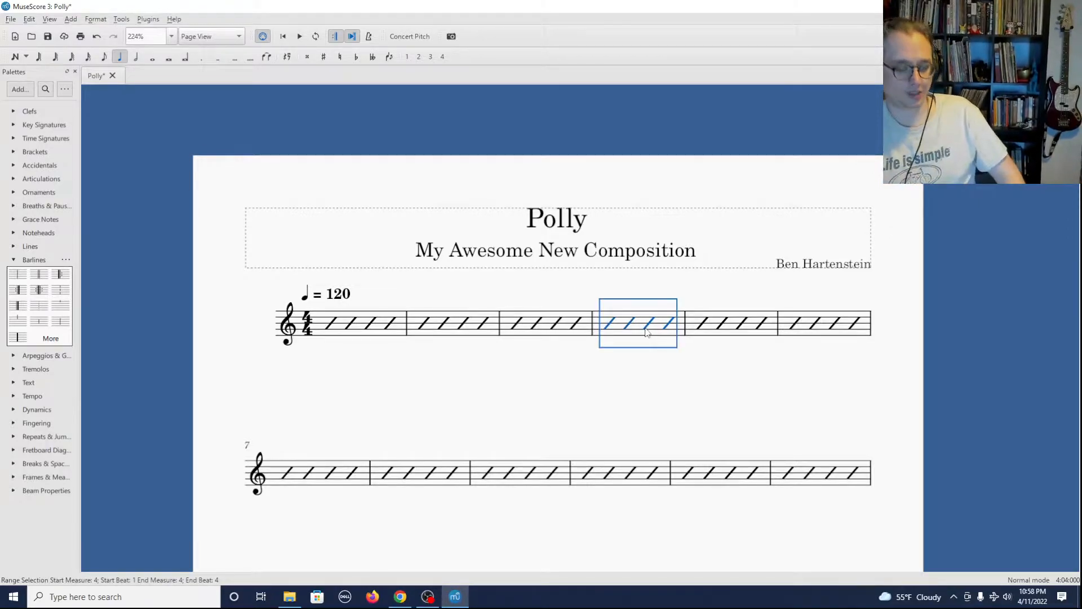
{"action": "key", "text": "Return"}
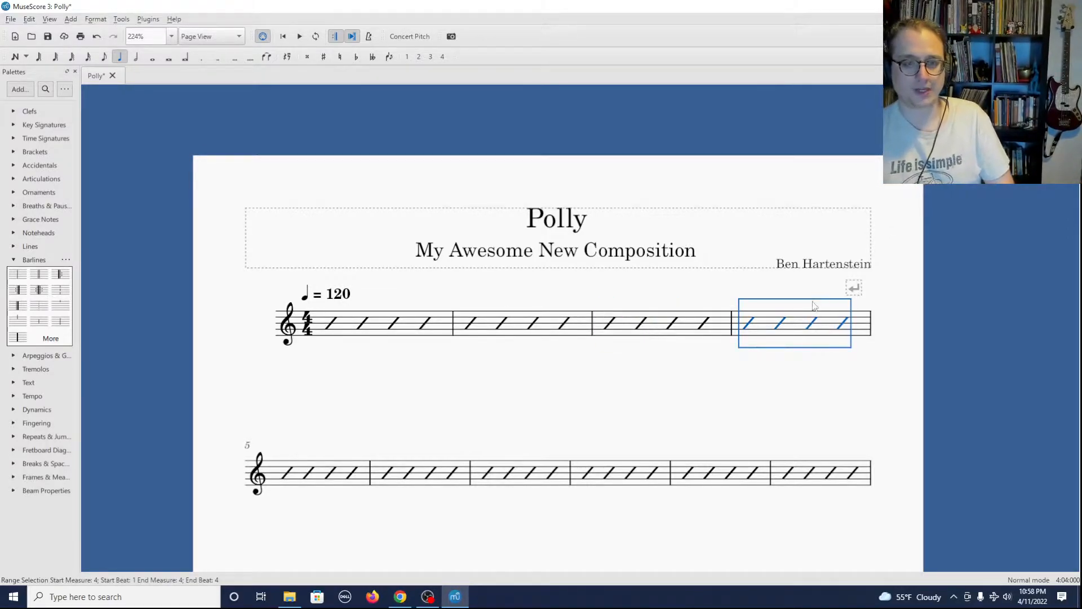
{"action": "left_click", "coordinate": [854, 290]}
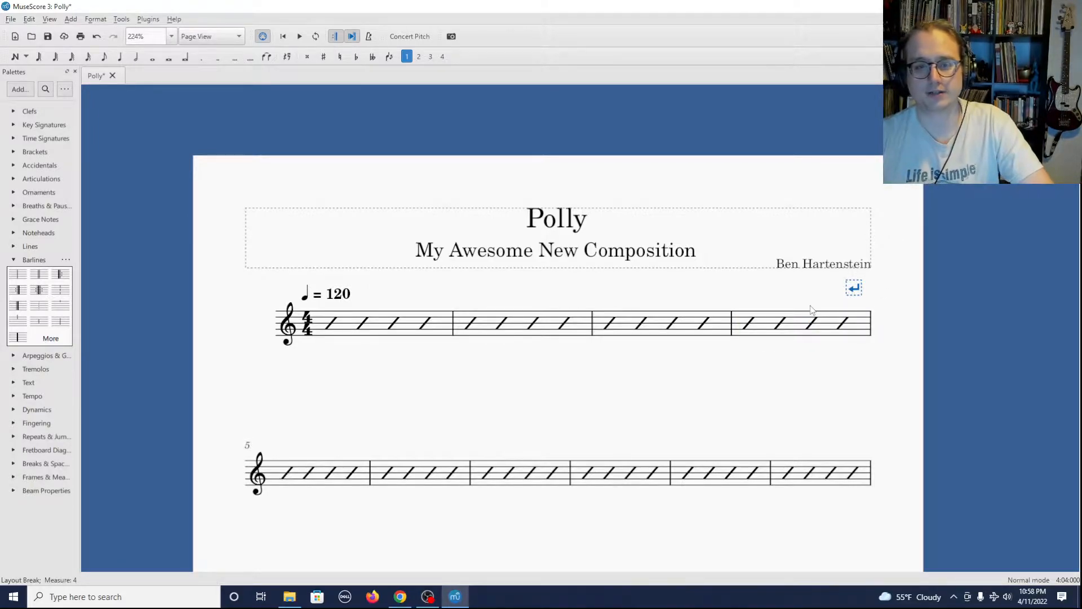
Step: Add a line break after measure 8 so the second system holds four measures
{"action": "scroll", "coordinate": [814, 405], "scroll_direction": "down", "scroll_amount": 3}
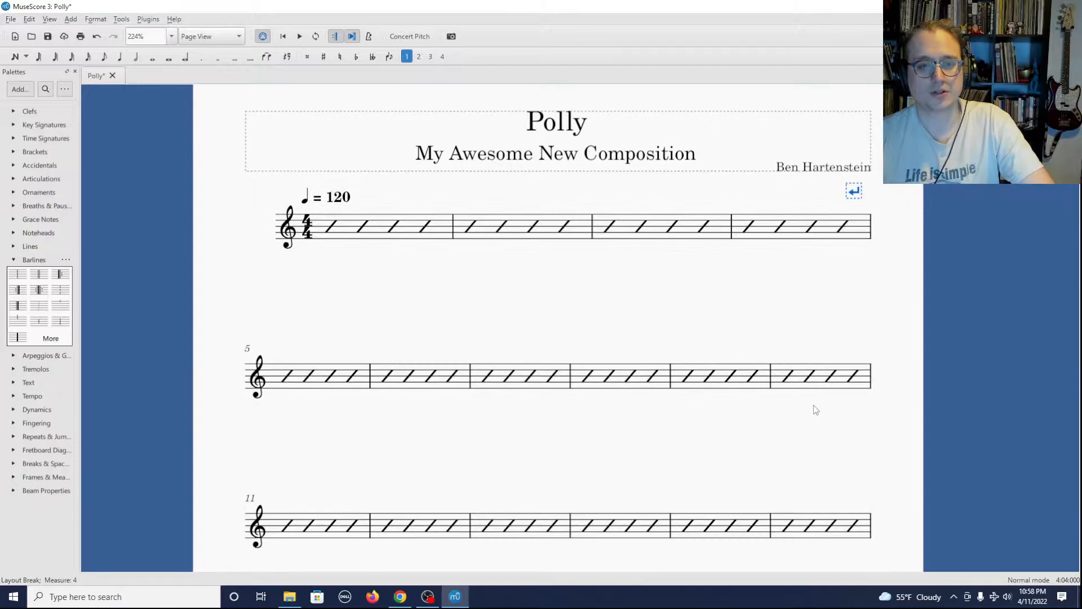
{"action": "left_click", "coordinate": [660, 338]}
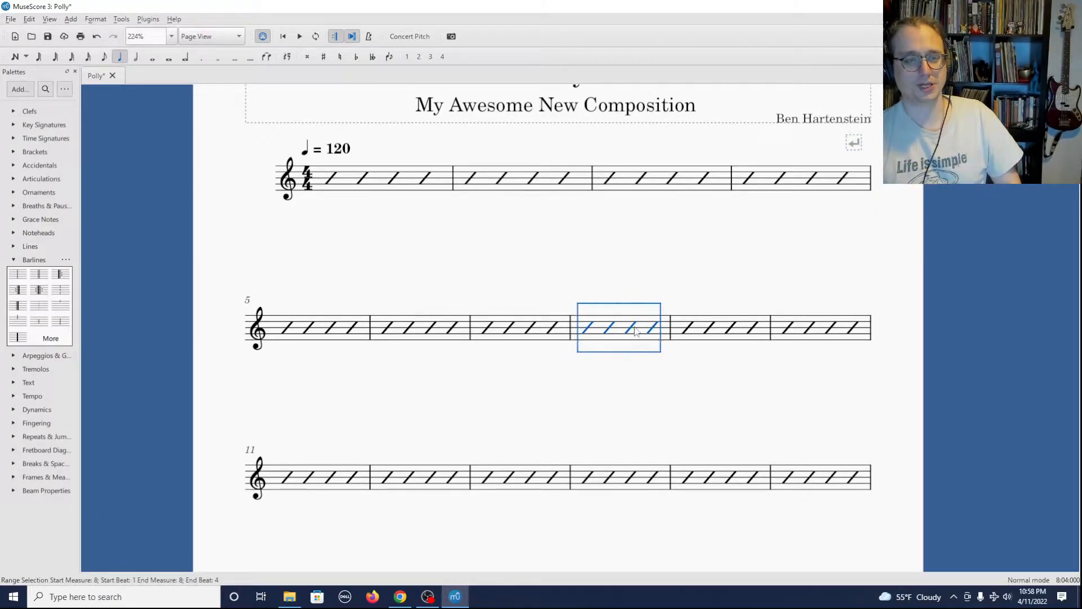
{"action": "left_click", "coordinate": [632, 329]}
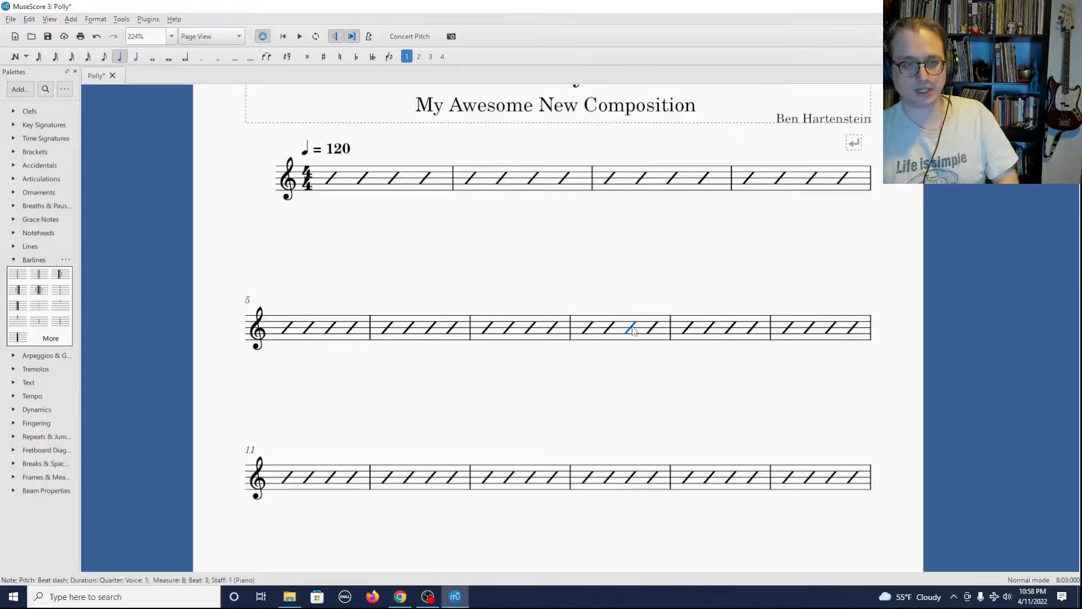
{"action": "left_click", "coordinate": [641, 340]}
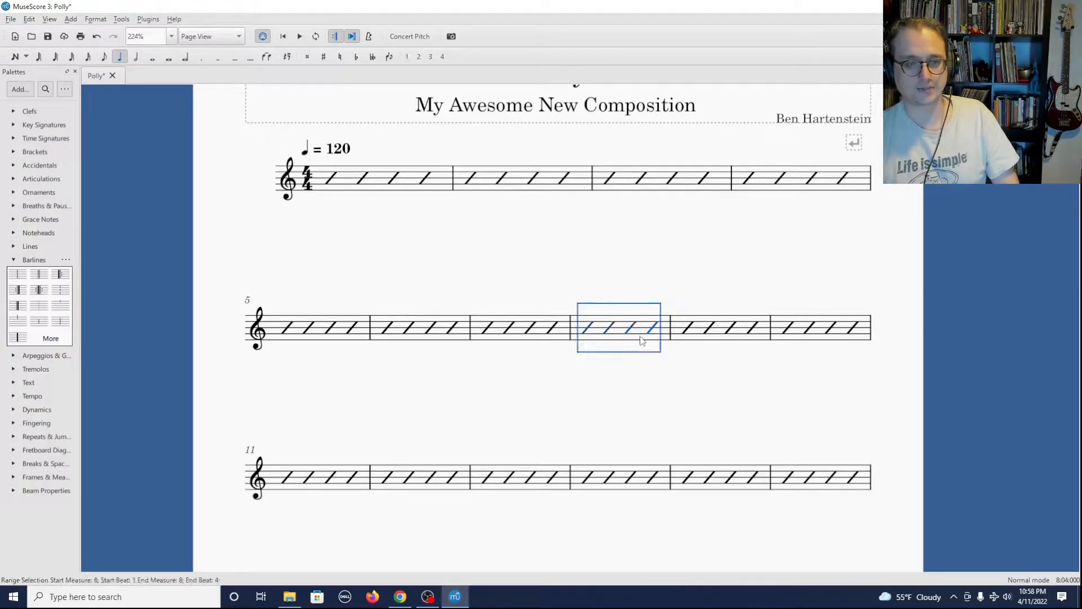
{"action": "key", "text": "Return"}
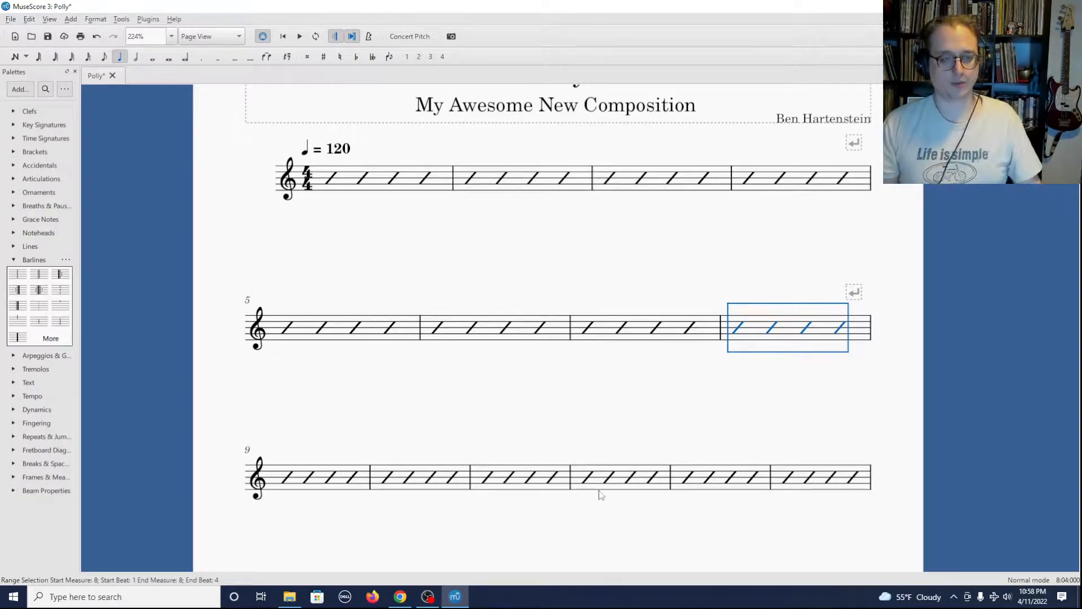
{"action": "key", "text": "Escape"}
Step: Add line breaks after measures 12 and 16 so the third and fourth systems hold four measures each
{"action": "left_click", "coordinate": [657, 485]}
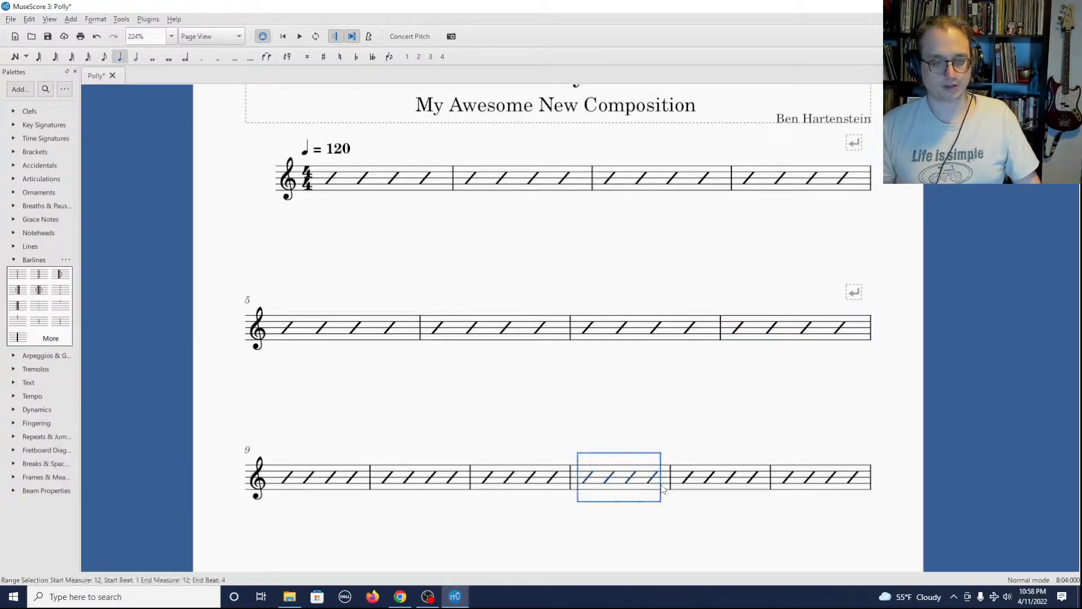
{"action": "key", "text": "Return"}
{"action": "scroll", "coordinate": [660, 488], "scroll_direction": "down", "scroll_amount": 1}
{"action": "left_click", "coordinate": [659, 510]}
{"action": "left_click", "coordinate": [657, 510]}
{"action": "key", "text": "Return"}
Step: Add line breaks after measures 20, 24 and 28 so the remaining systems hold four measures each
{"action": "scroll", "coordinate": [660, 512], "scroll_direction": "down", "scroll_amount": 3}
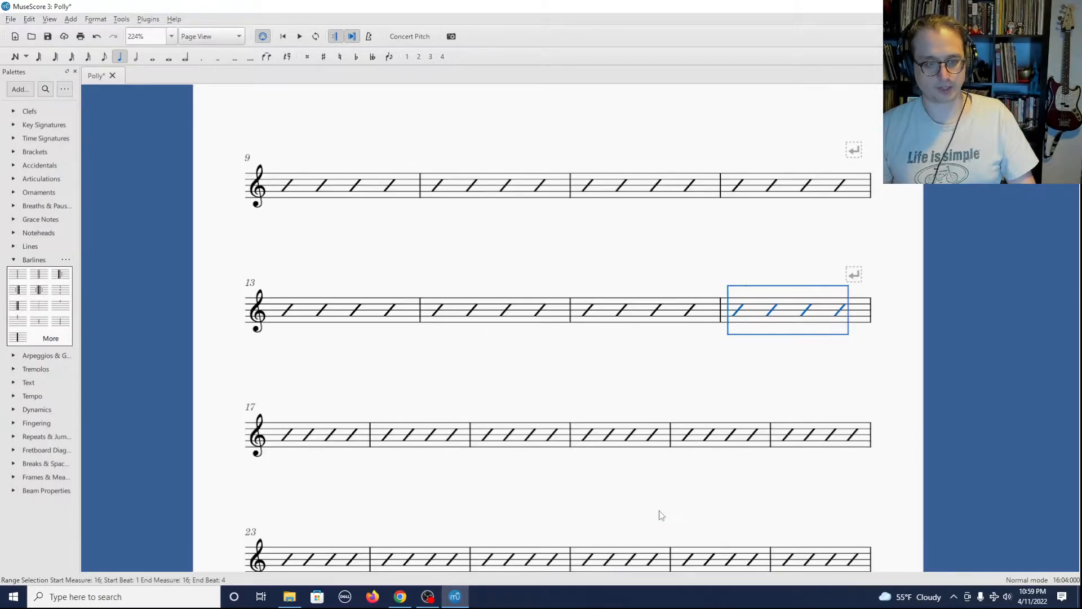
{"action": "left_click", "coordinate": [666, 445]}
{"action": "key", "text": "Return"}
{"action": "scroll", "coordinate": [666, 446], "scroll_direction": "down", "scroll_amount": 1}
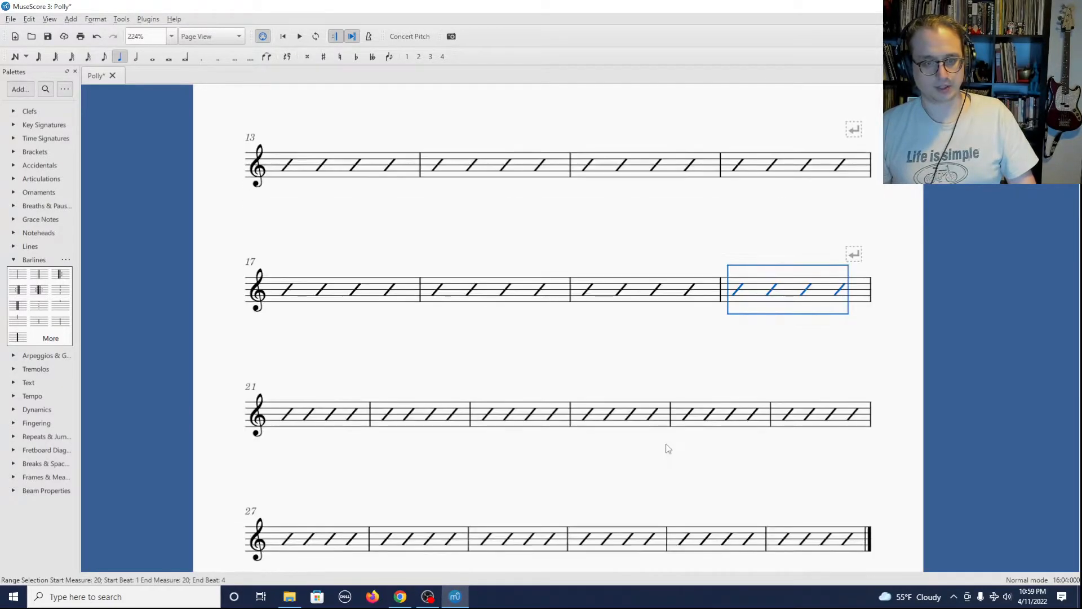
{"action": "left_click", "coordinate": [666, 431]}
{"action": "key", "text": "Return"}
{"action": "scroll", "coordinate": [666, 430], "scroll_direction": "down", "scroll_amount": 2}
{"action": "left_click", "coordinate": [667, 398]}
{"action": "key", "text": "Return"}
Step: Review the layout of the whole score, from the title and first system to the final barline
{"action": "scroll", "coordinate": [718, 435], "scroll_direction": "down", "scroll_amount": 3}
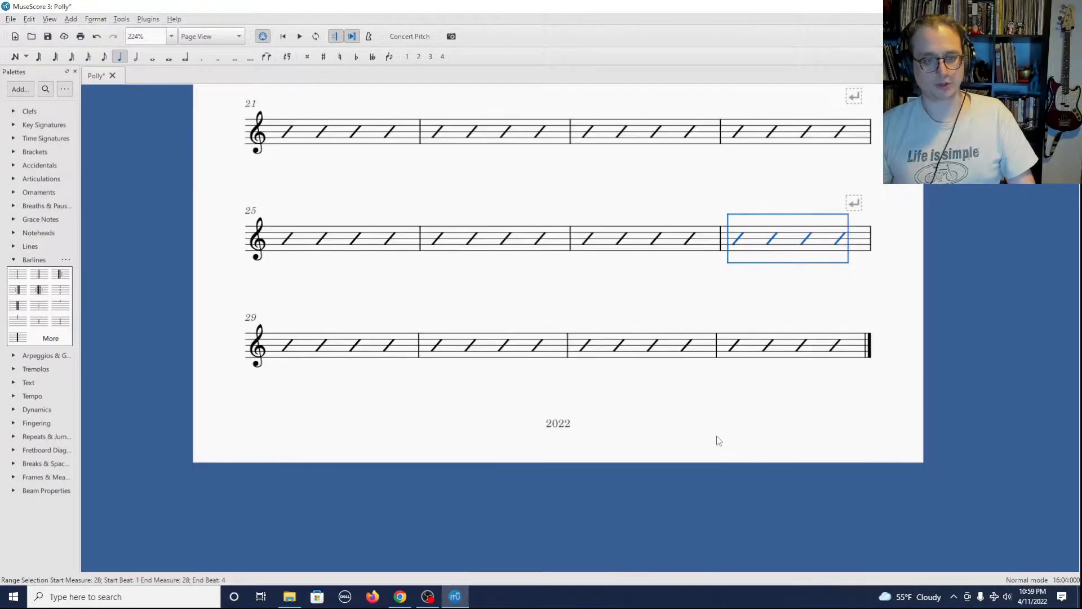
{"action": "scroll", "coordinate": [714, 447], "scroll_direction": "up", "scroll_amount": 3}
{"action": "scroll", "coordinate": [723, 445], "scroll_direction": "down", "scroll_amount": 2}
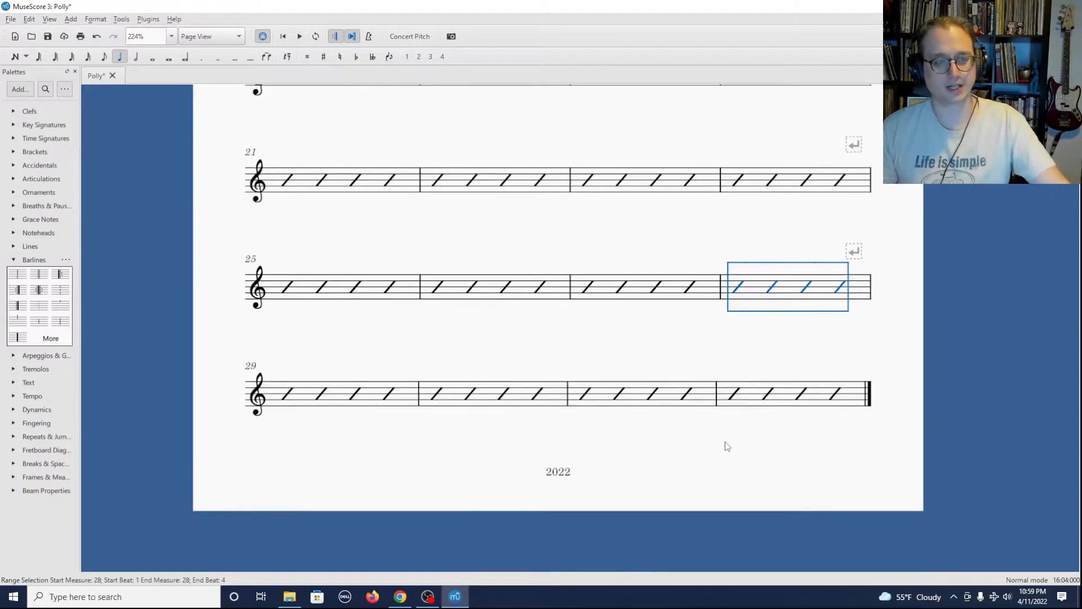
{"action": "scroll", "coordinate": [729, 468], "scroll_direction": "up", "scroll_amount": 11}
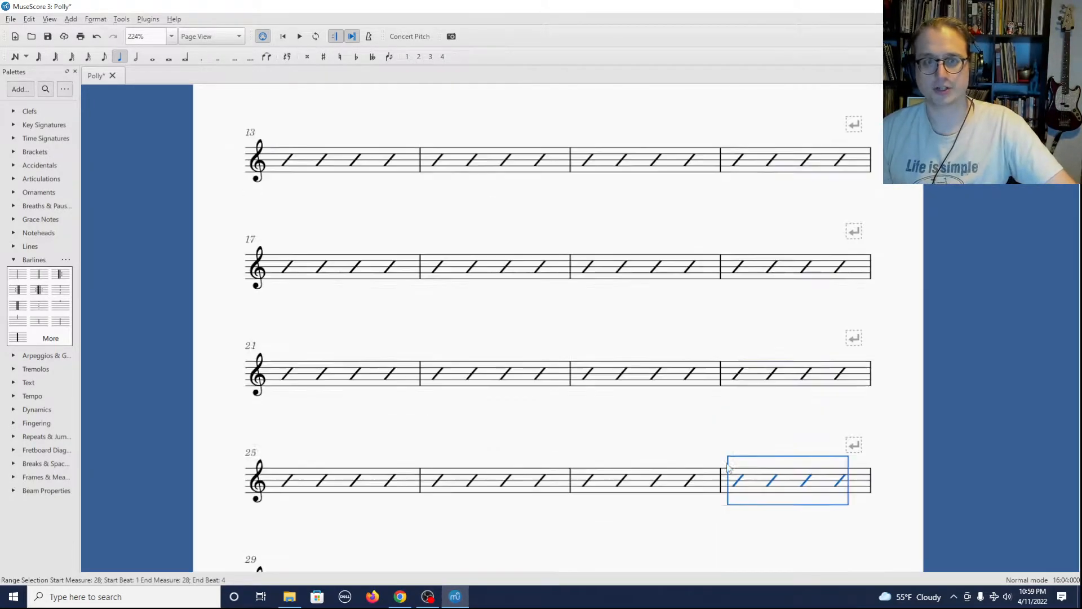
{"action": "scroll", "coordinate": [729, 467], "scroll_direction": "down", "scroll_amount": 5}
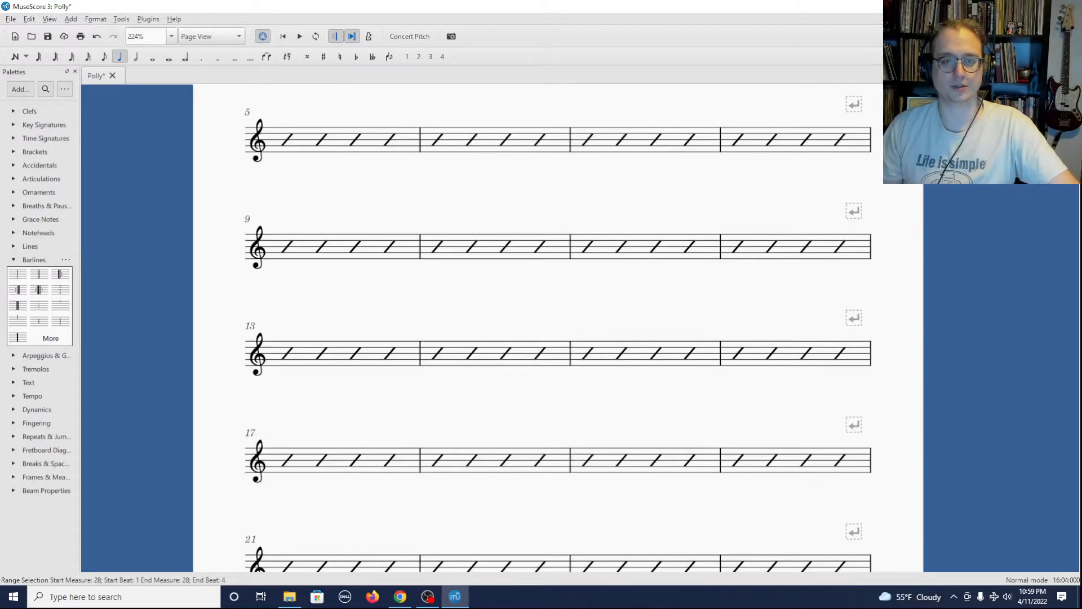
{"action": "scroll", "coordinate": [859, 354], "scroll_direction": "down", "scroll_amount": 5}
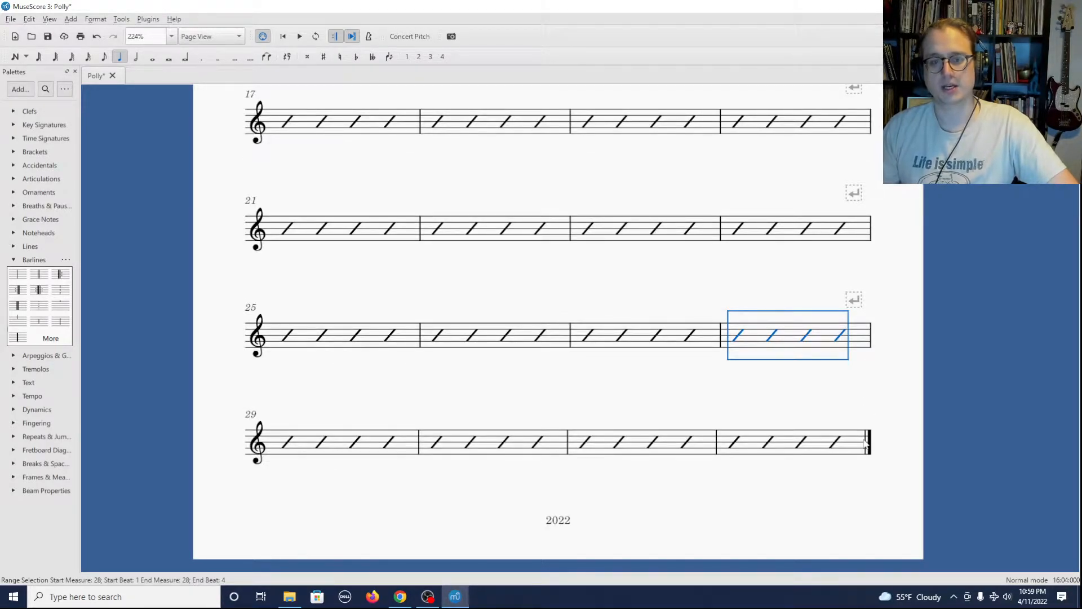
{"action": "left_click", "coordinate": [868, 442]}
{"action": "key", "text": "Escape"}
{"action": "scroll", "coordinate": [890, 386], "scroll_direction": "up", "scroll_amount": 1}
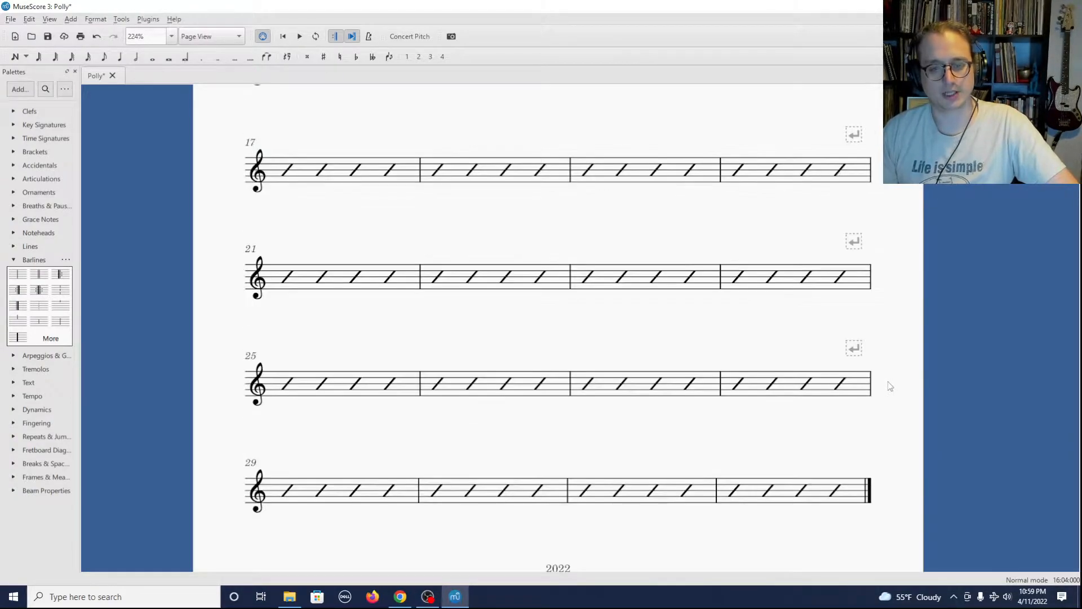
{"action": "scroll", "coordinate": [855, 325], "scroll_direction": "up", "scroll_amount": 8}
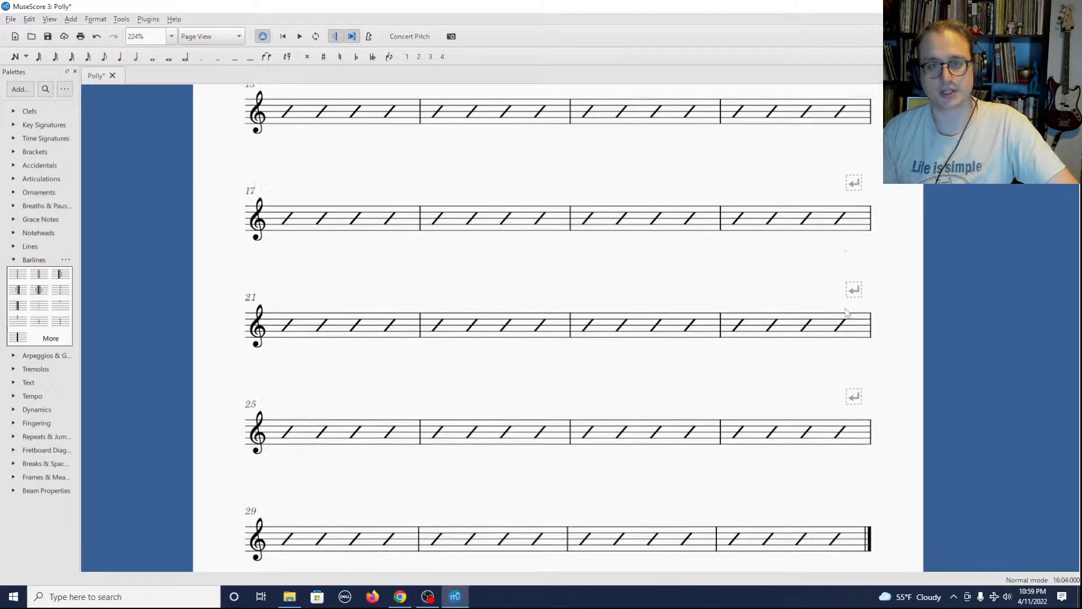
{"action": "scroll", "coordinate": [845, 313], "scroll_direction": "up", "scroll_amount": 3}
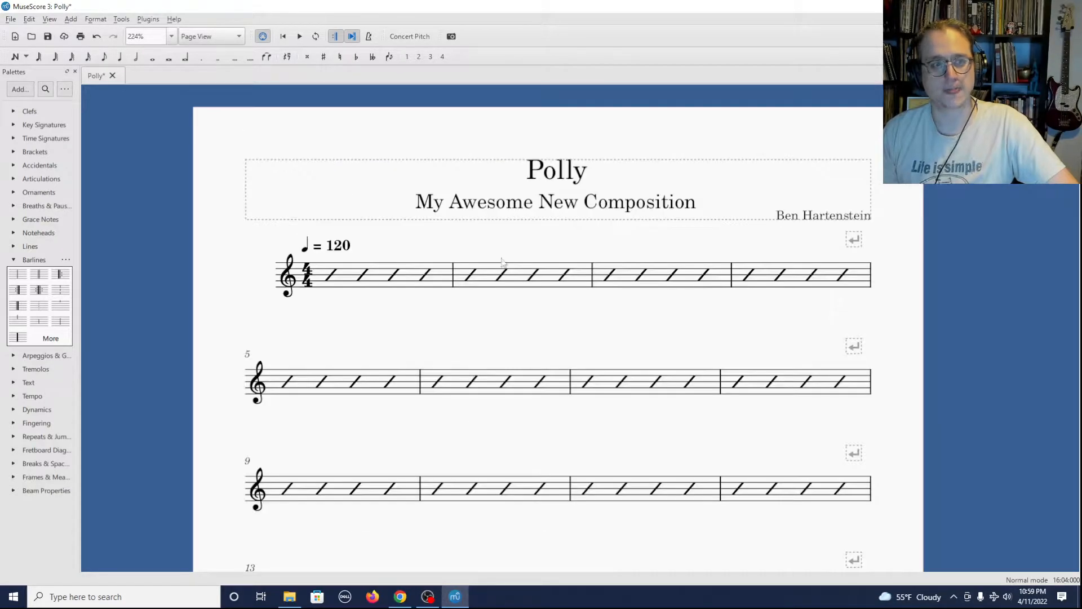
{"action": "scroll", "coordinate": [752, 480], "scroll_direction": "down", "scroll_amount": 13}
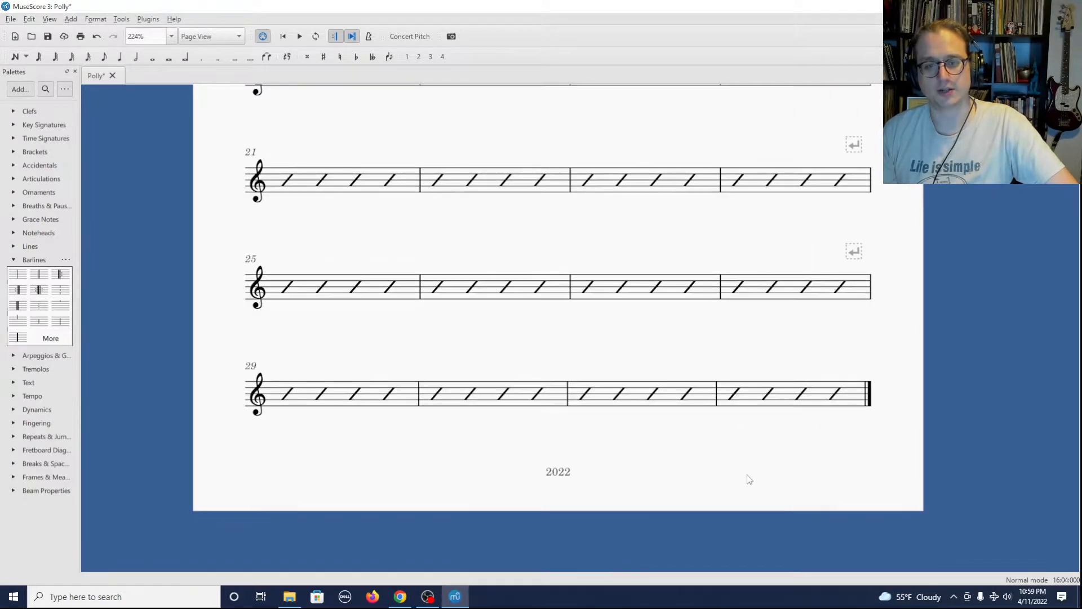
{"action": "scroll", "coordinate": [750, 394], "scroll_direction": "up", "scroll_amount": 11}
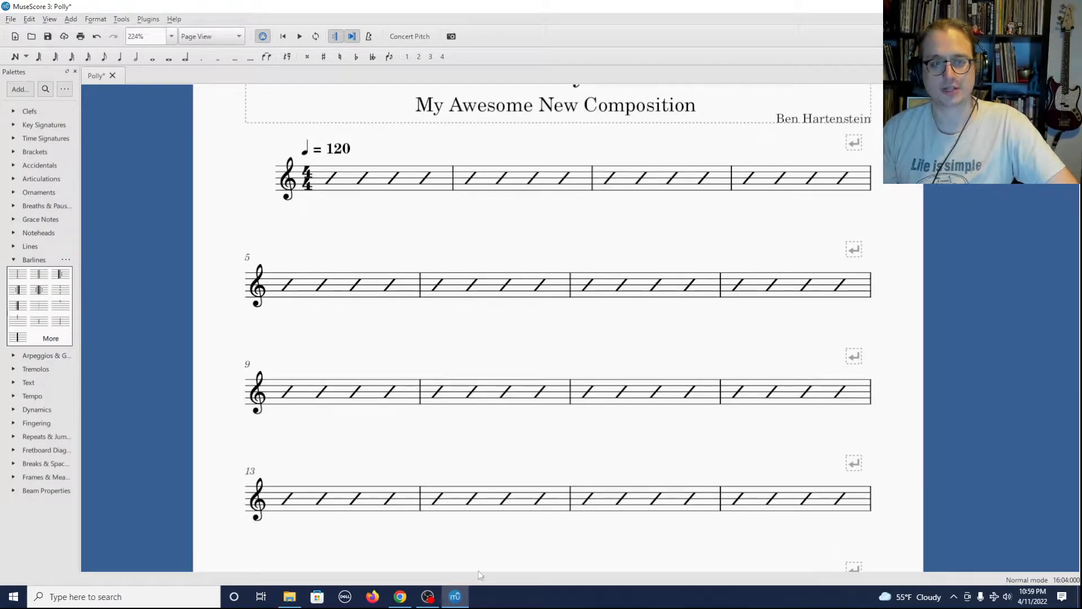
{"action": "scroll", "coordinate": [557, 237], "scroll_direction": "up", "scroll_amount": 1}
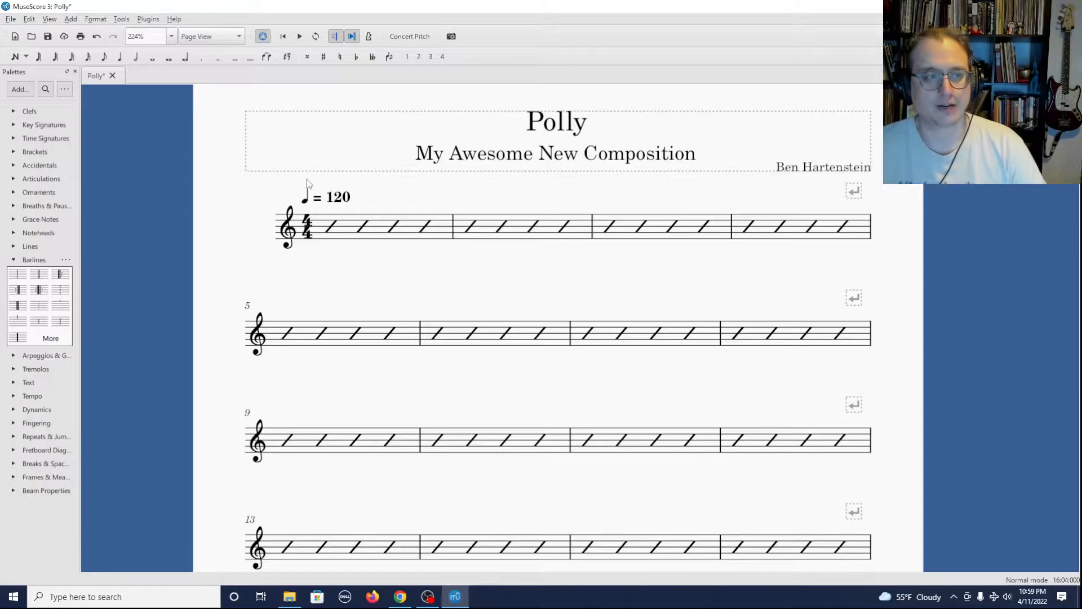
Step: Add an Em chord symbol above the first slash of measure 1
{"action": "left_click", "coordinate": [337, 218]}
{"action": "left_click", "coordinate": [359, 230]}
{"action": "left_click", "coordinate": [388, 230]}
{"action": "left_click", "coordinate": [358, 230]}
{"action": "left_click", "coordinate": [336, 226]}
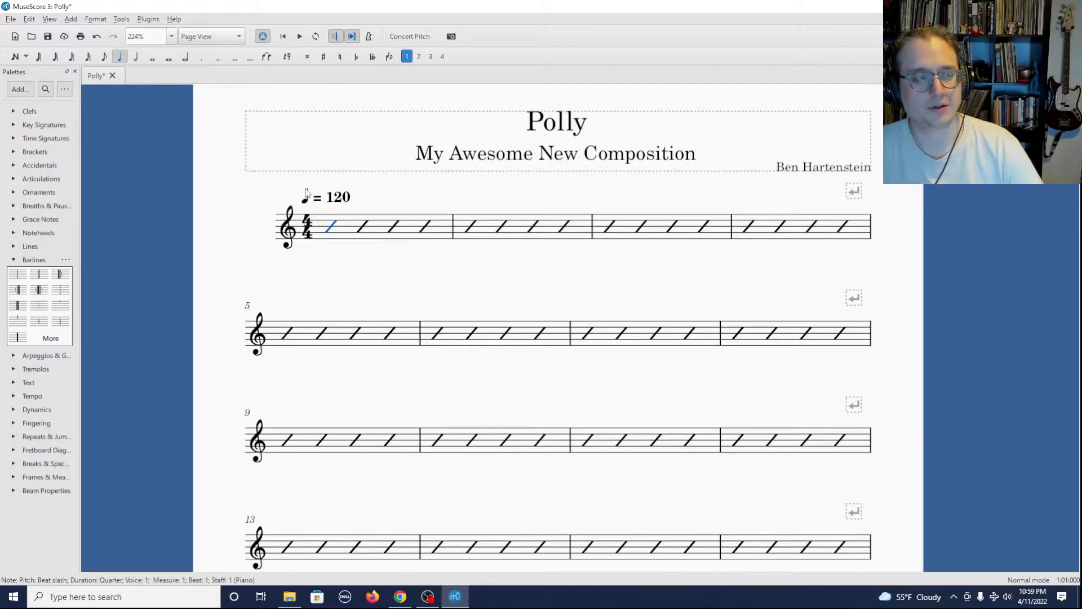
{"action": "left_click", "coordinate": [338, 233]}
{"action": "left_click", "coordinate": [334, 234]}
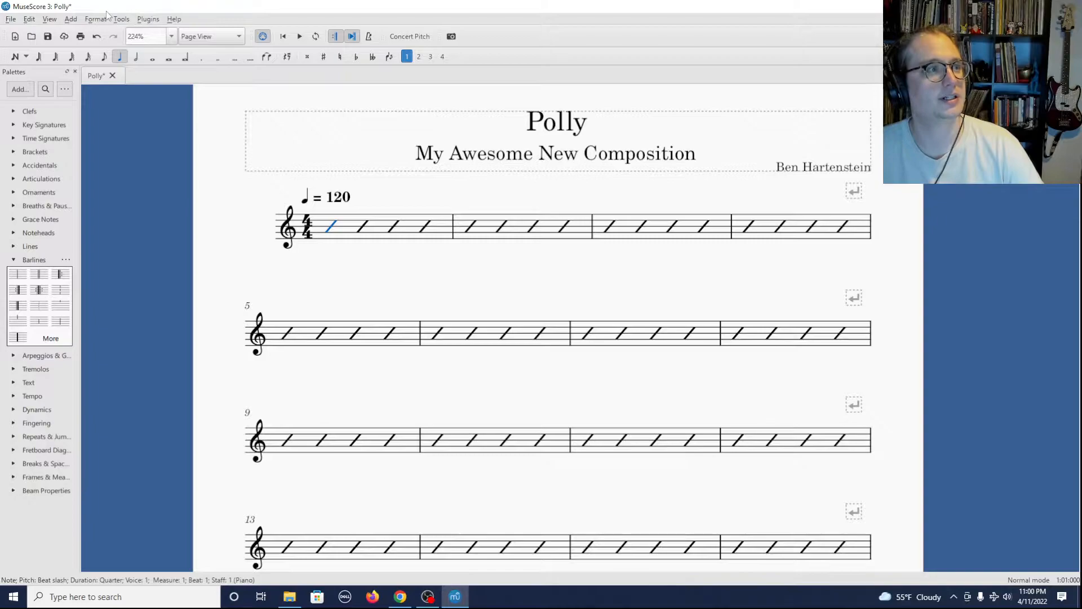
{"action": "left_click", "coordinate": [122, 21]}
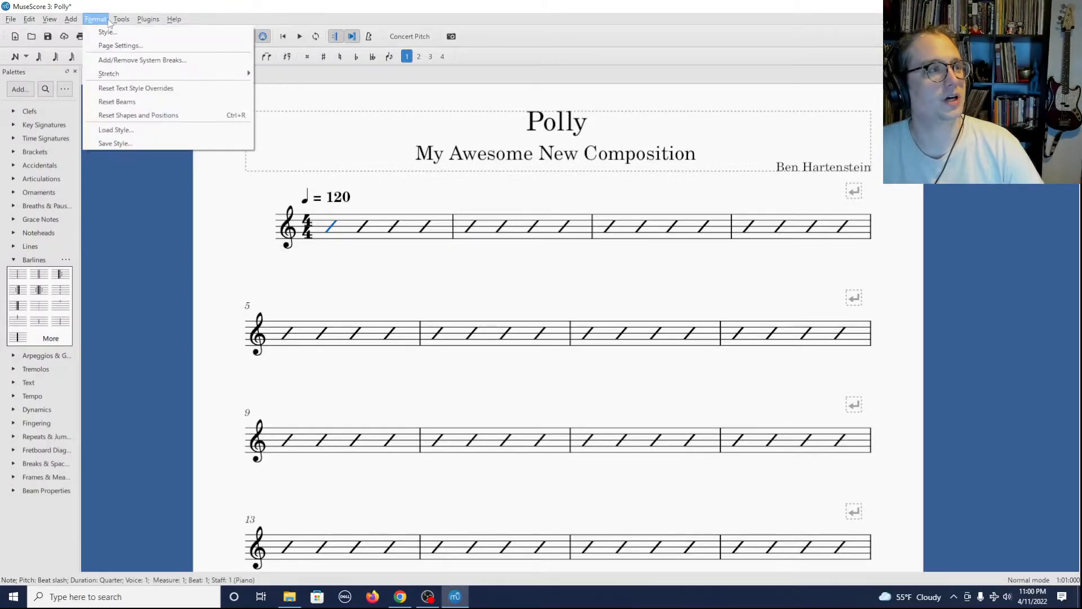
{"action": "mouse_move", "coordinate": [78, 22]}
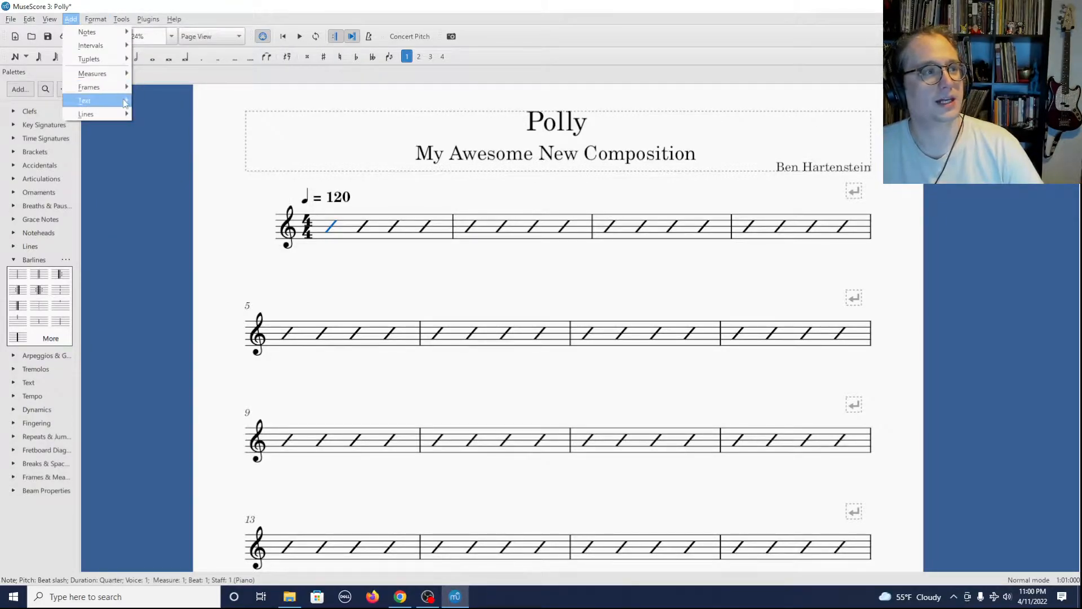
{"action": "mouse_move", "coordinate": [125, 103]}
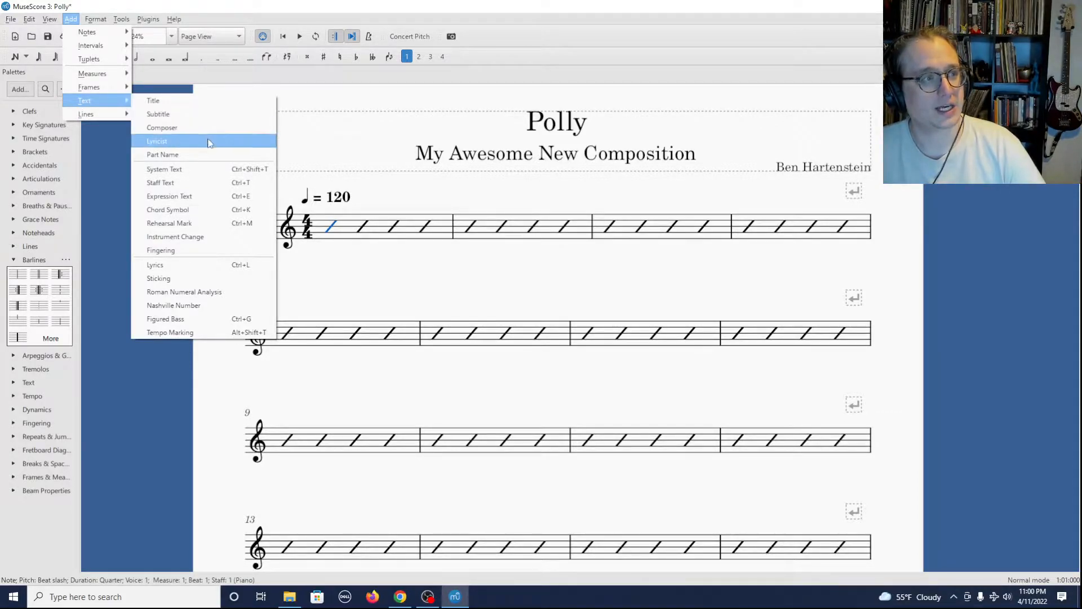
{"action": "left_click", "coordinate": [204, 218]}
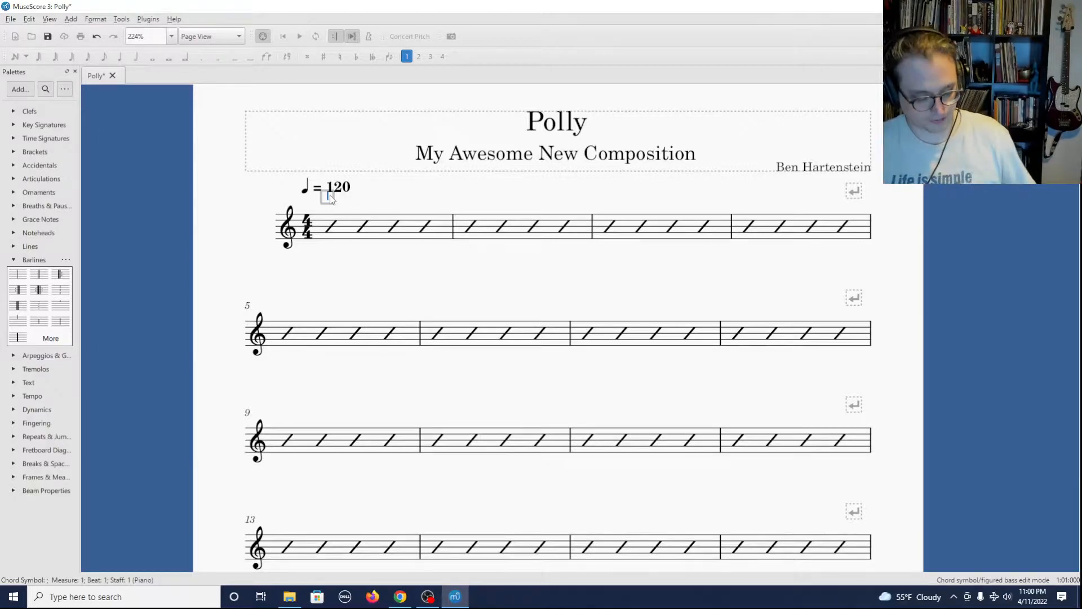
{"action": "type", "text": "Em"}
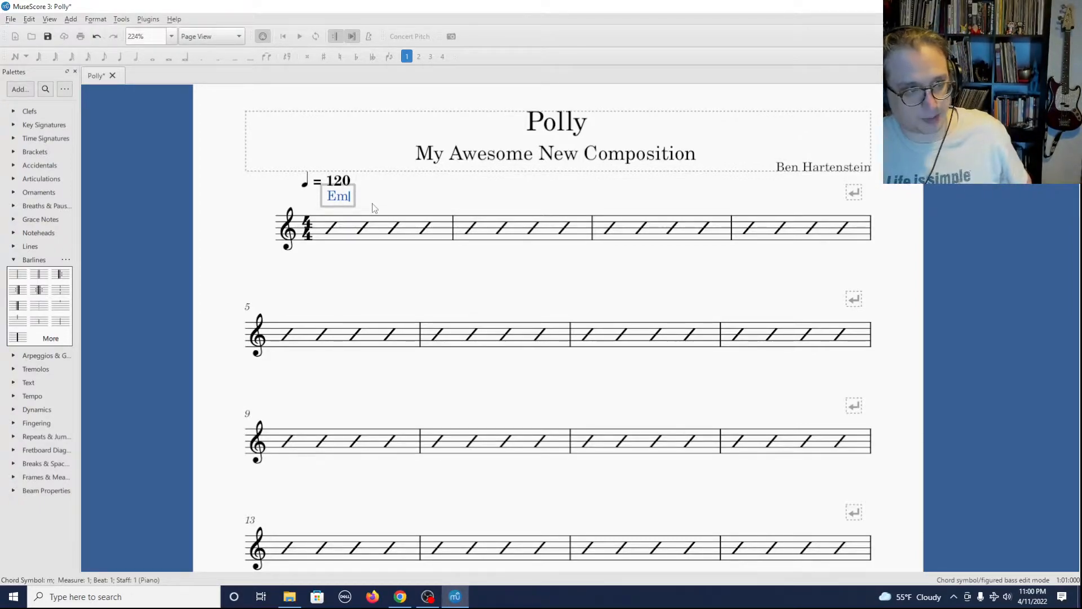
{"action": "key", "text": "space"}
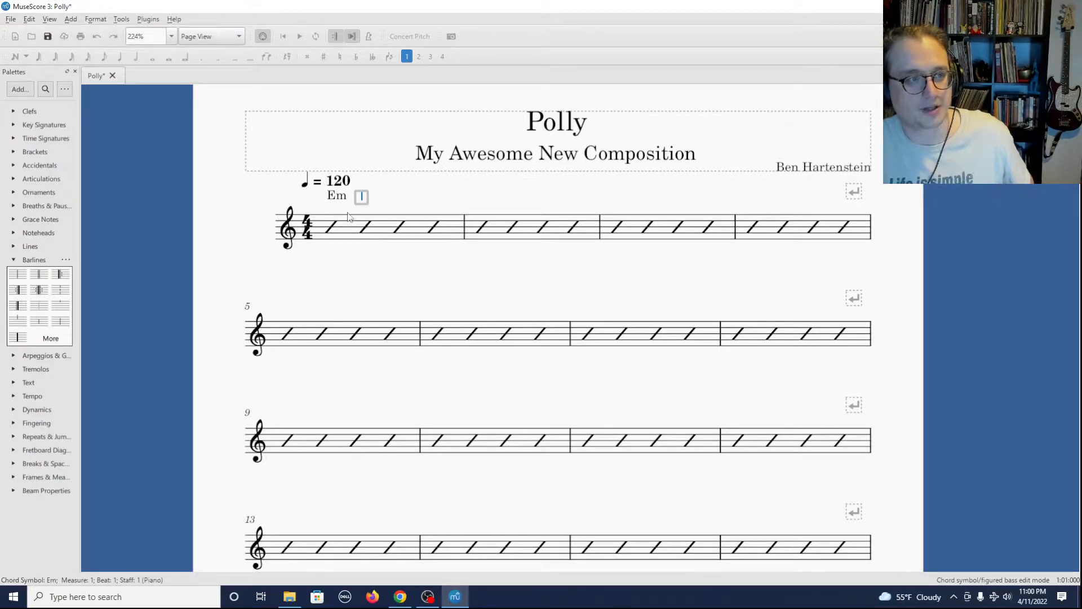
{"action": "key", "text": "Tab"}
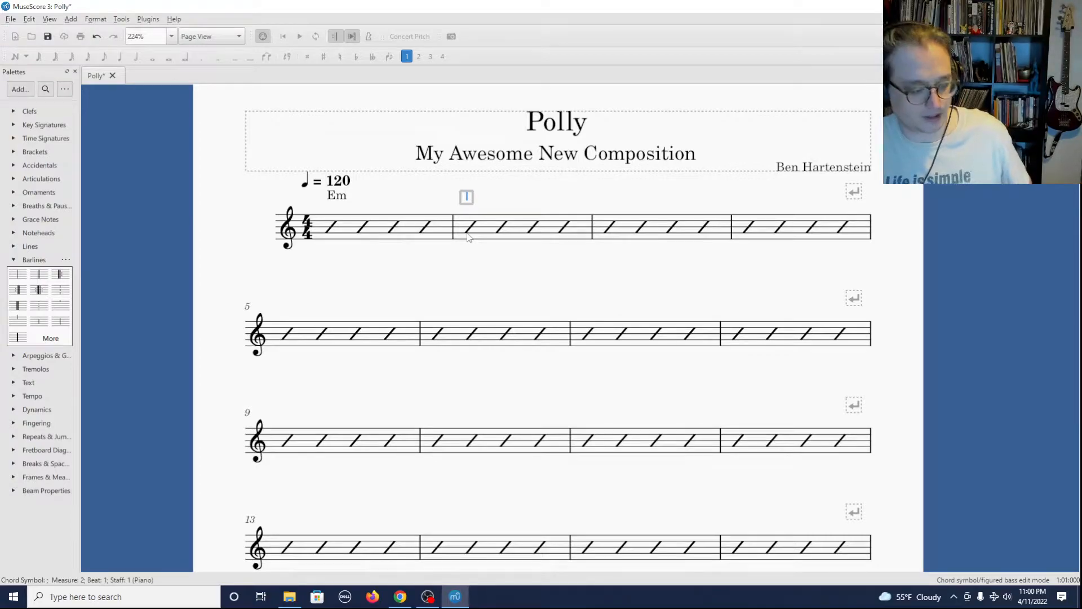
Step: Add a G chord symbol above the third slash of measure 1 and advance chord entry to the start of measure 2
{"action": "left_click", "coordinate": [401, 235]}
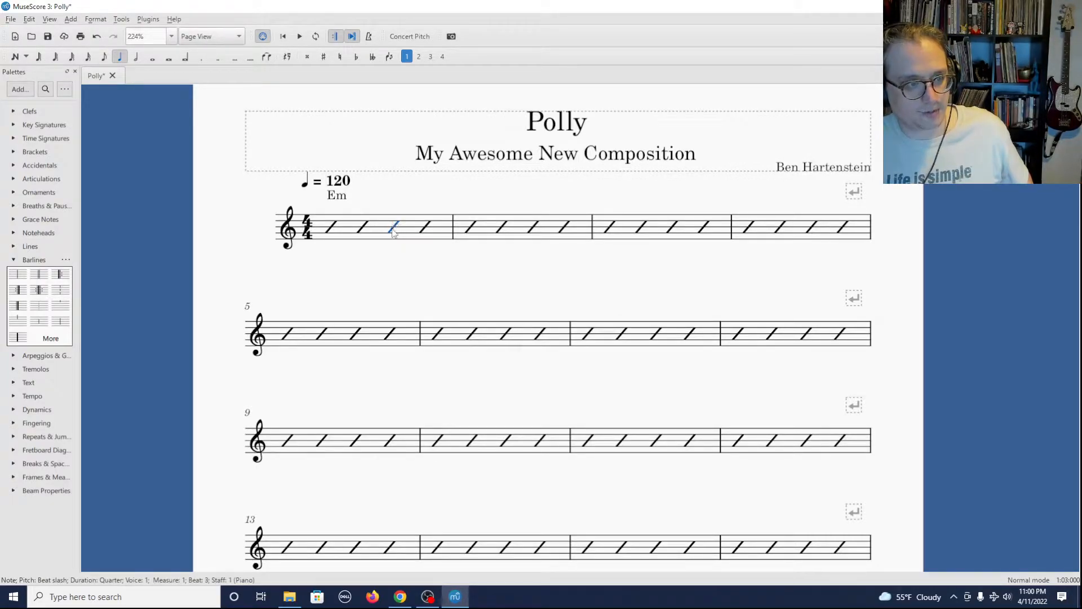
{"action": "left_click", "coordinate": [70, 19]}
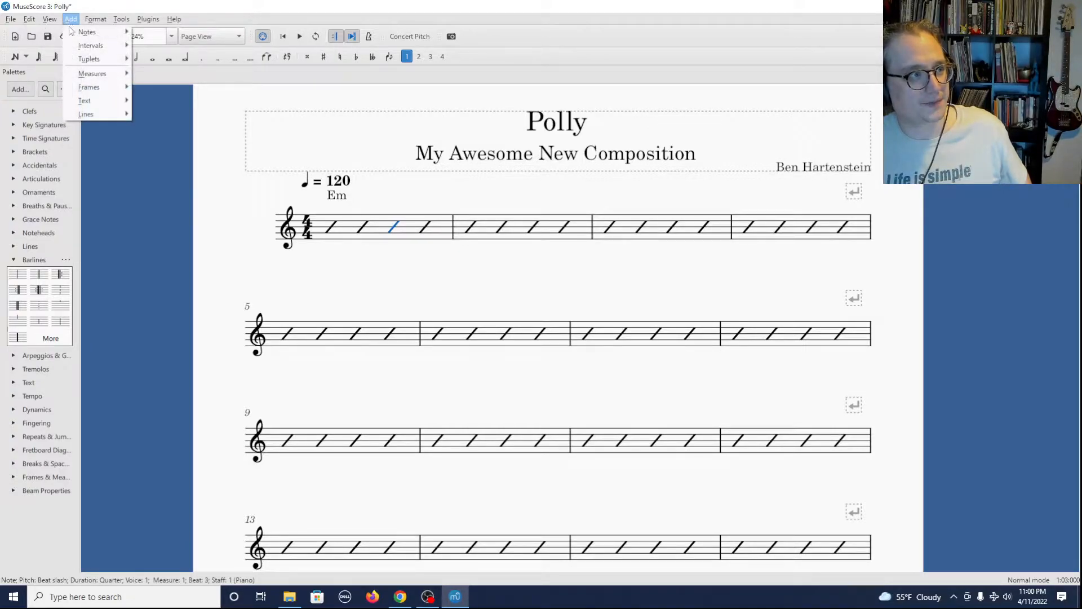
{"action": "mouse_move", "coordinate": [90, 100]}
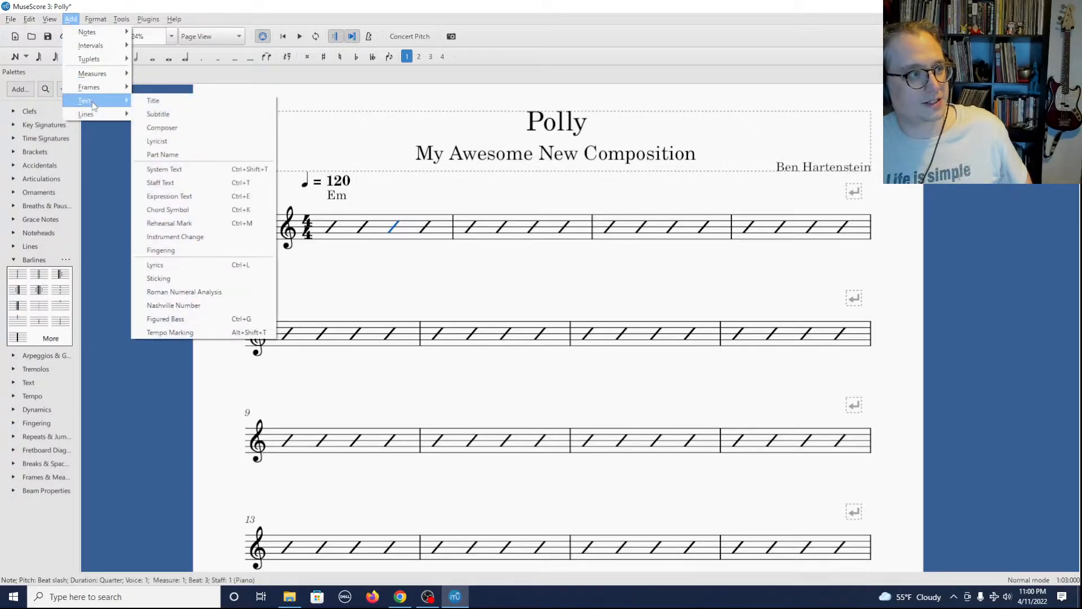
{"action": "left_click", "coordinate": [228, 209]}
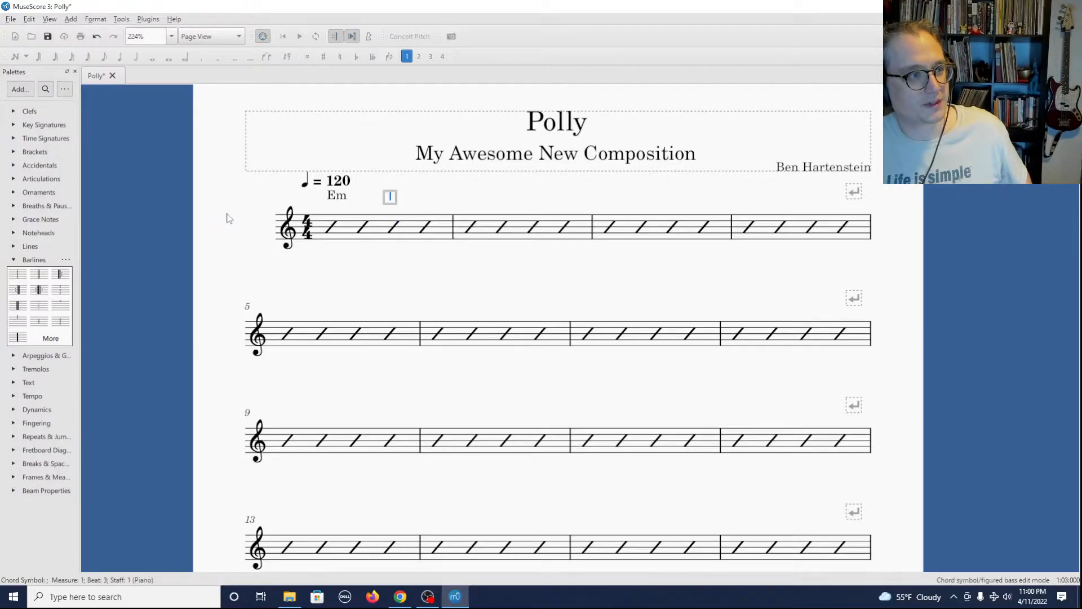
{"action": "type", "text": "G"}
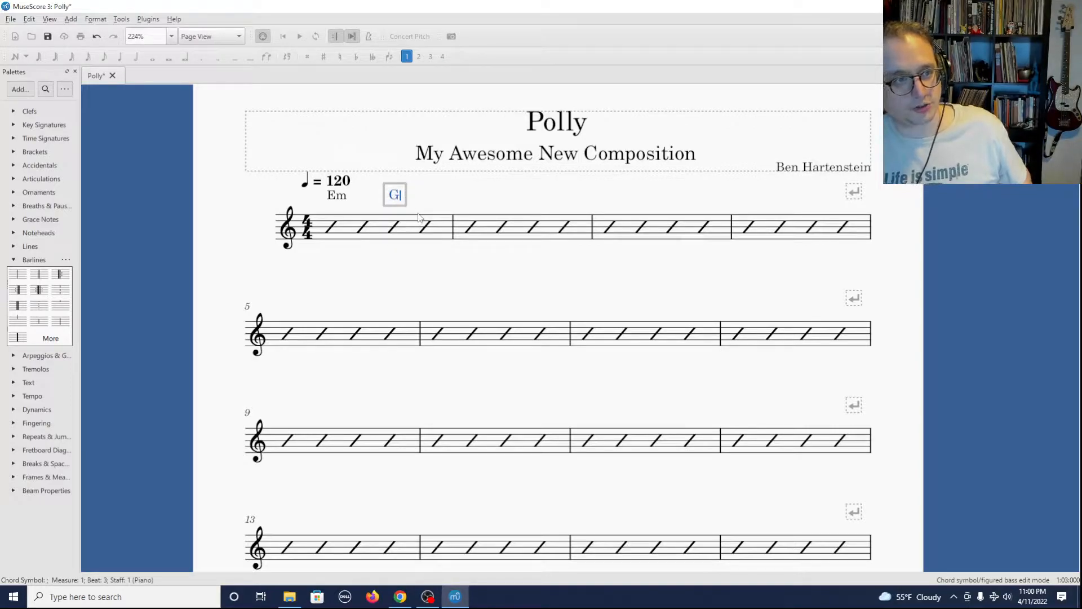
{"action": "key", "text": "space"}
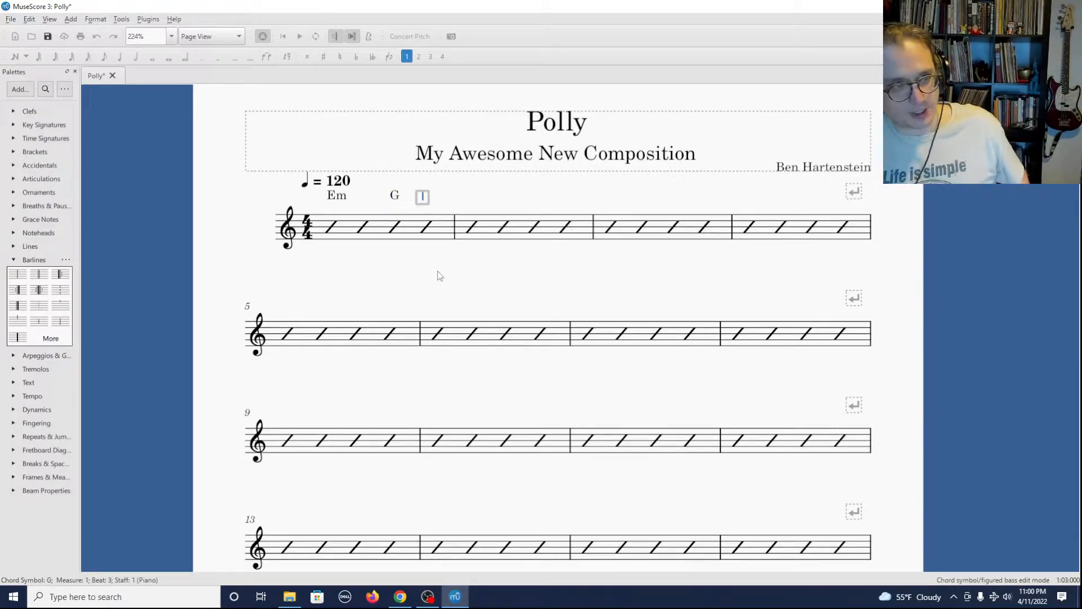
{"action": "key", "text": "space"}
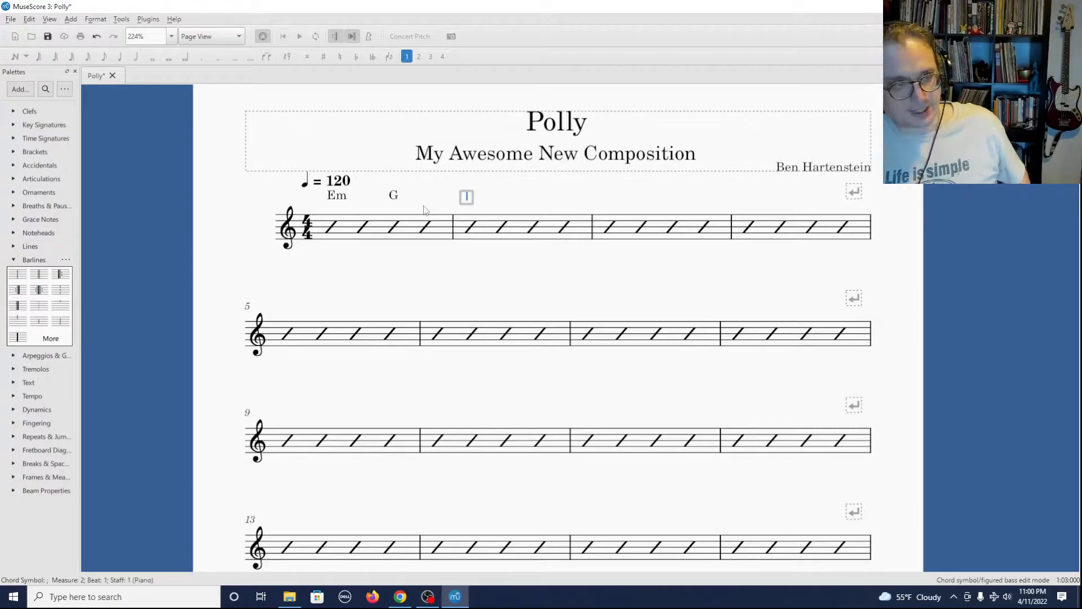
Step: Add a D chord symbol above the first slash and a C above the third slash of measure 2
{"action": "type", "text": "D"}
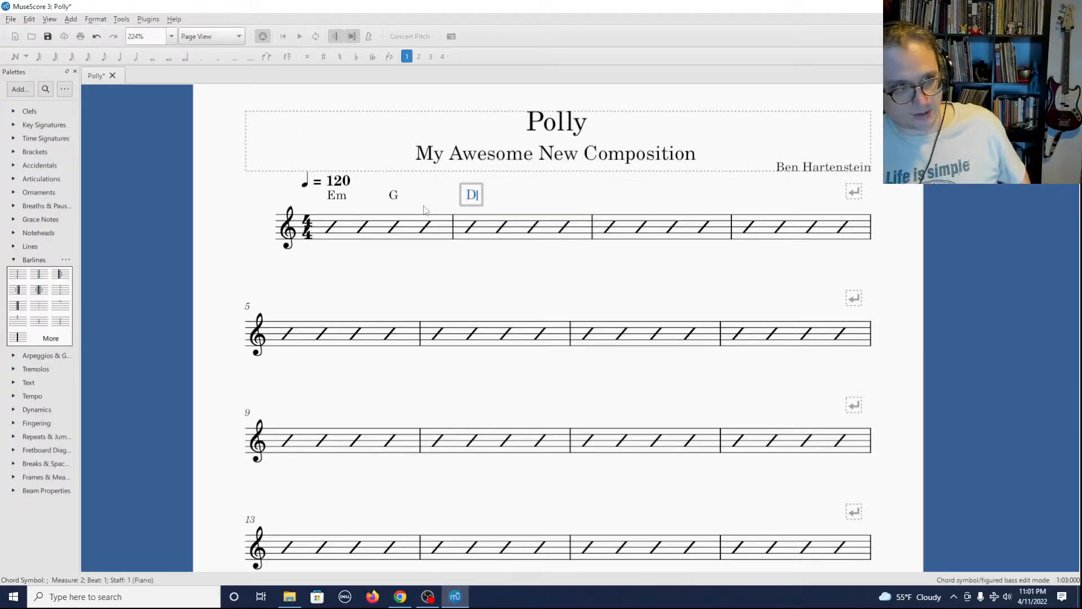
{"action": "key", "text": "Tab"}
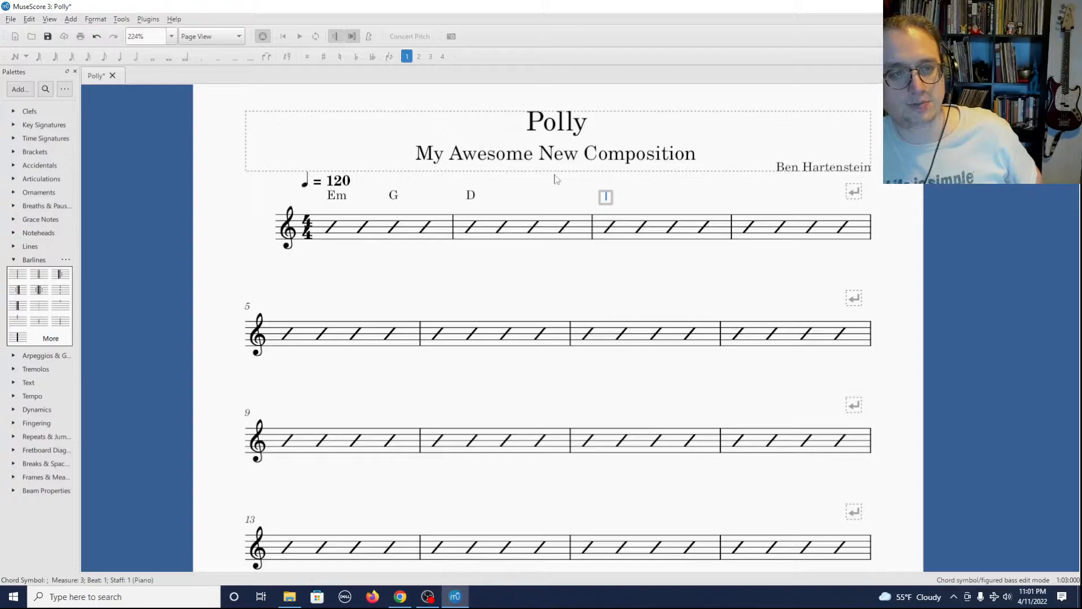
{"action": "left_click", "coordinate": [533, 228]}
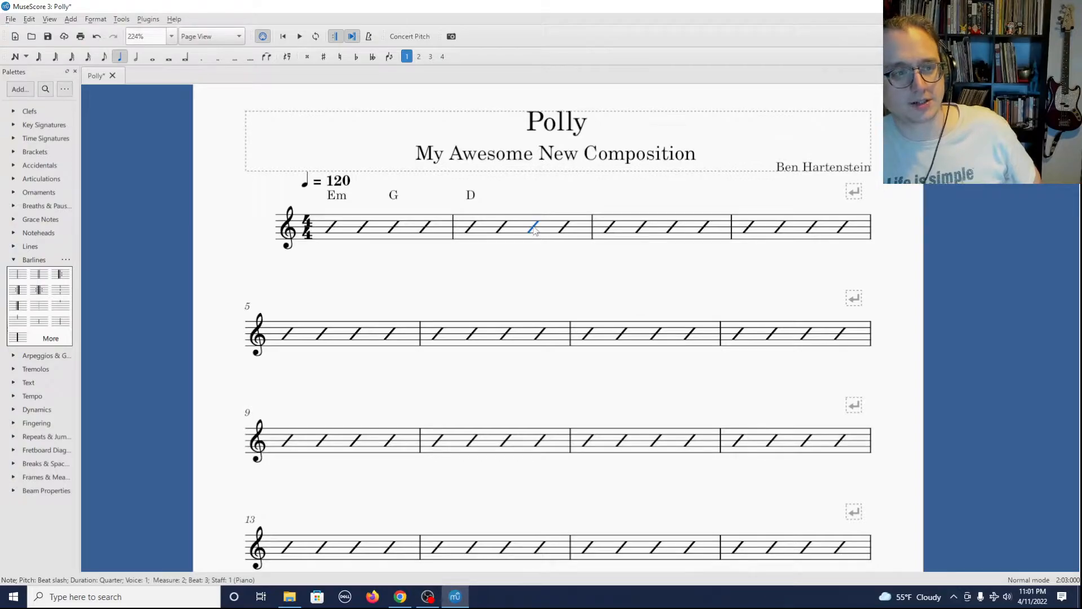
{"action": "left_click", "coordinate": [50, 19]}
{"action": "mouse_move", "coordinate": [70, 19]}
{"action": "mouse_move", "coordinate": [87, 102]}
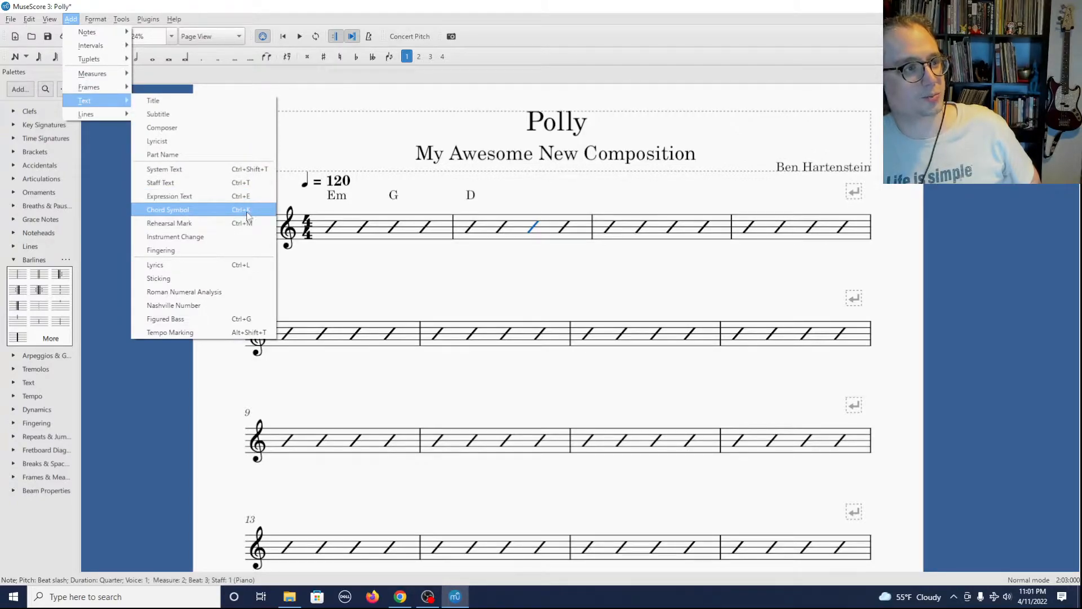
{"action": "left_click", "coordinate": [556, 212]}
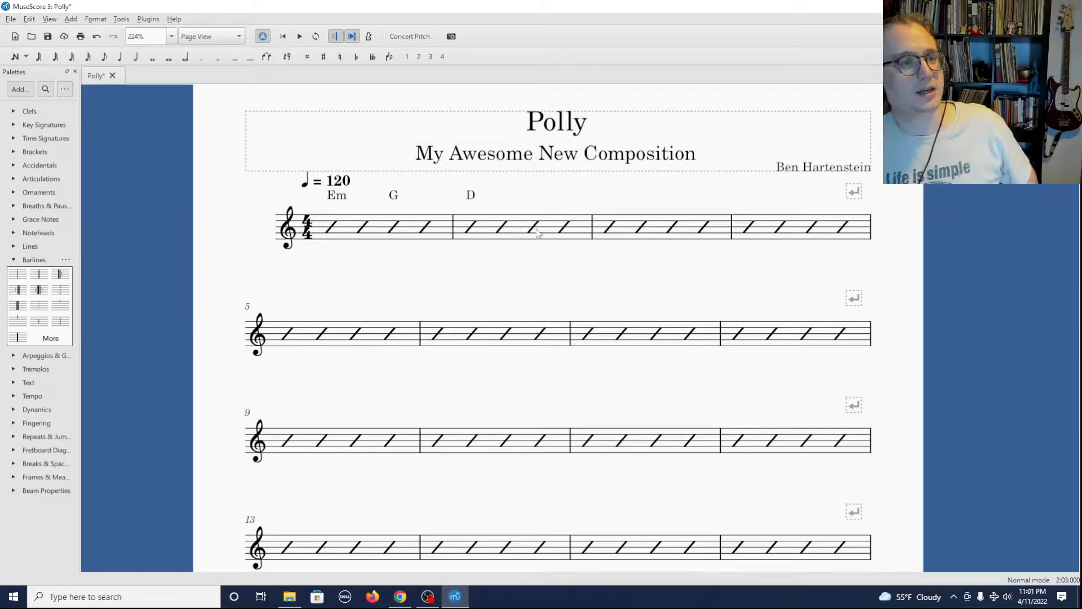
{"action": "left_click", "coordinate": [536, 229]}
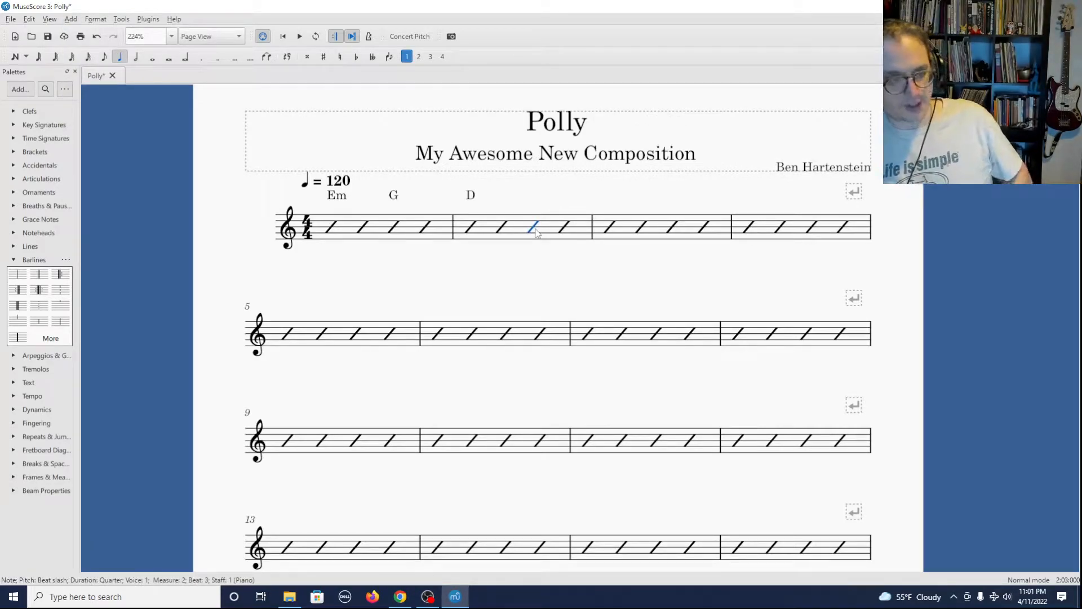
{"action": "key", "text": "ctrl+k"}
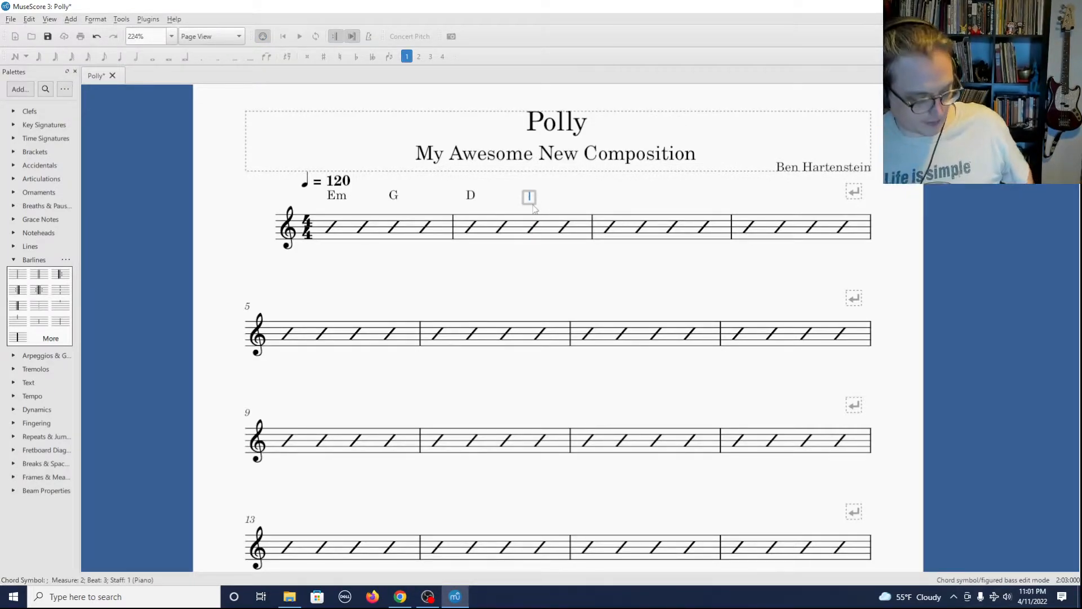
{"action": "type", "text": "C"}
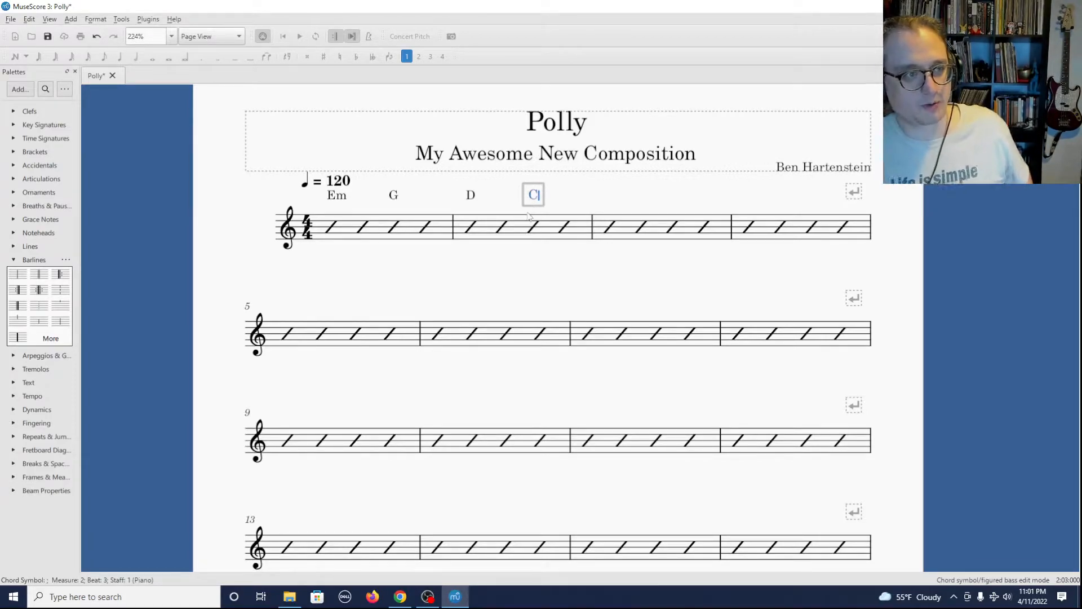
Step: Add an Em chord symbol above the first slash and a G above the third slash of measure 3
{"action": "left_click", "coordinate": [610, 230]}
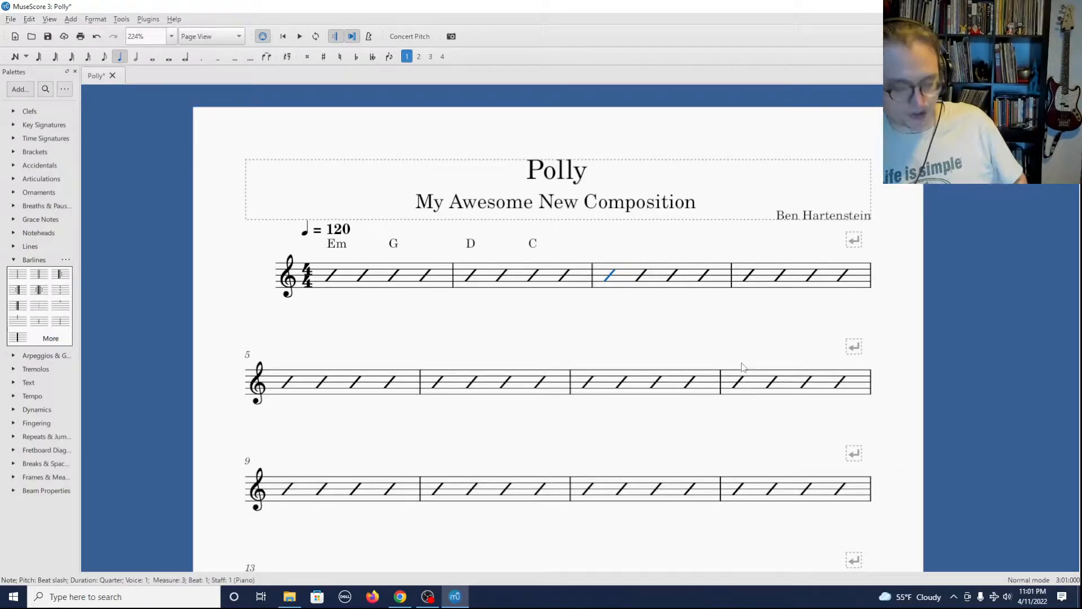
{"action": "key", "text": "ctrl+k"}
{"action": "type", "text": "Em"}
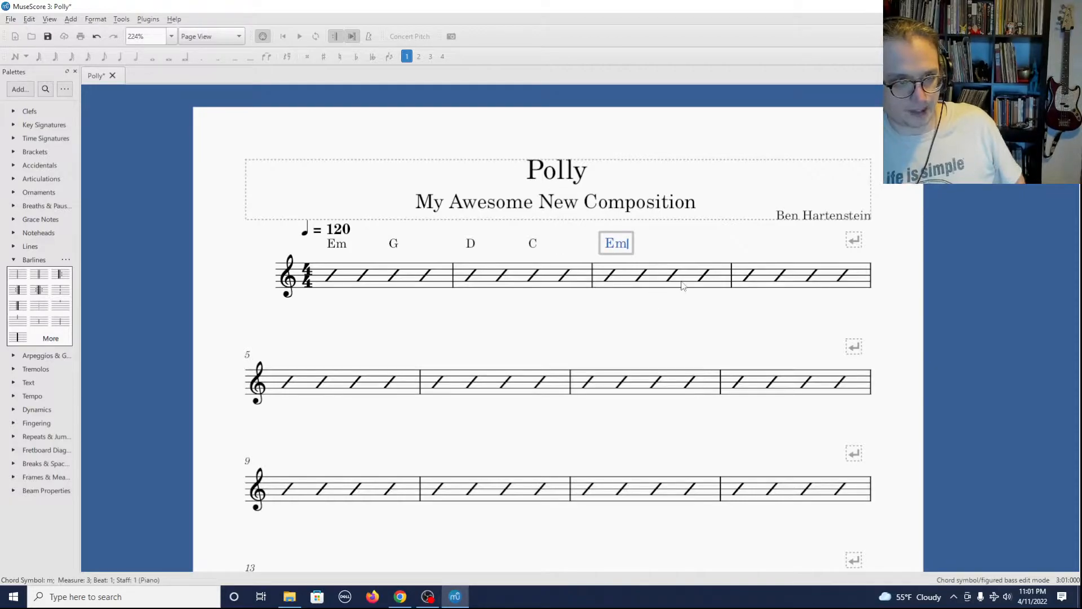
{"action": "left_click", "coordinate": [672, 276]}
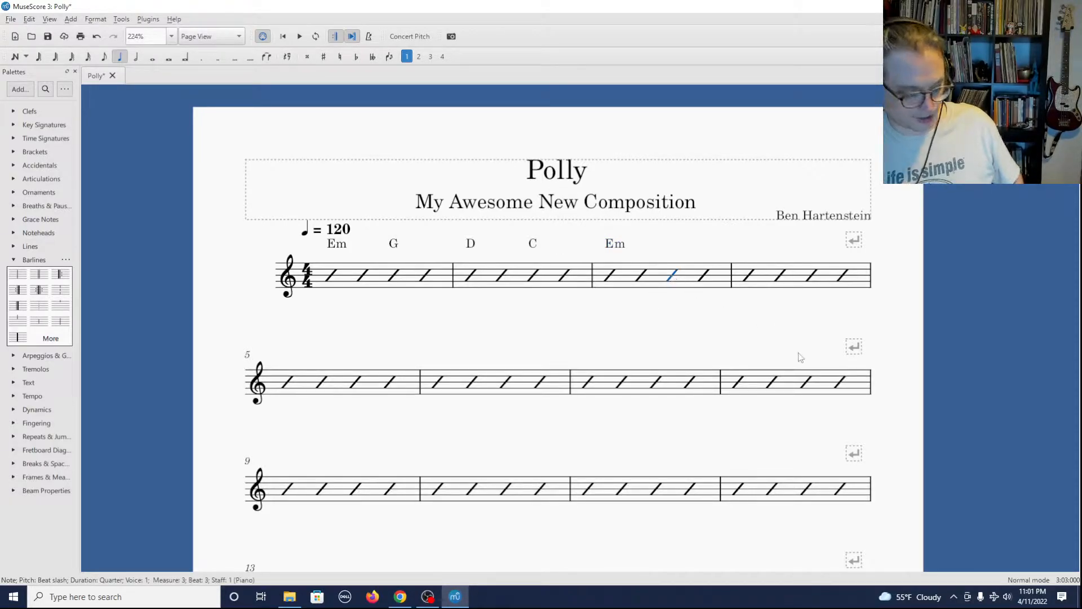
{"action": "key", "text": "ctrl+k"}
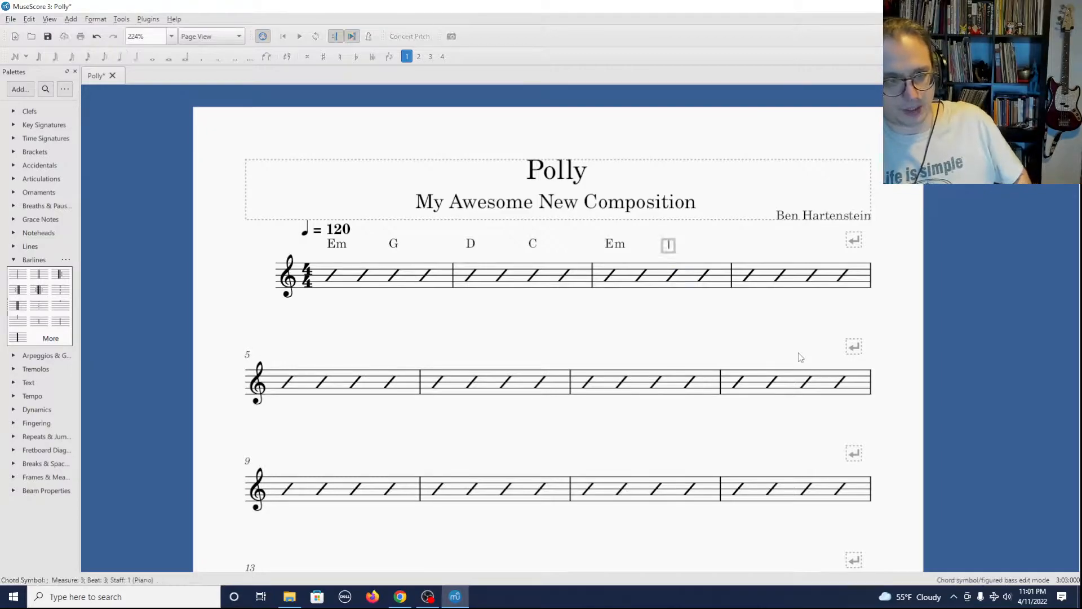
{"action": "type", "text": "G"}
Step: Add a D chord symbol above the first slash and a C above the third slash of measure 4
{"action": "left_click", "coordinate": [752, 285]}
{"action": "left_click", "coordinate": [751, 279]}
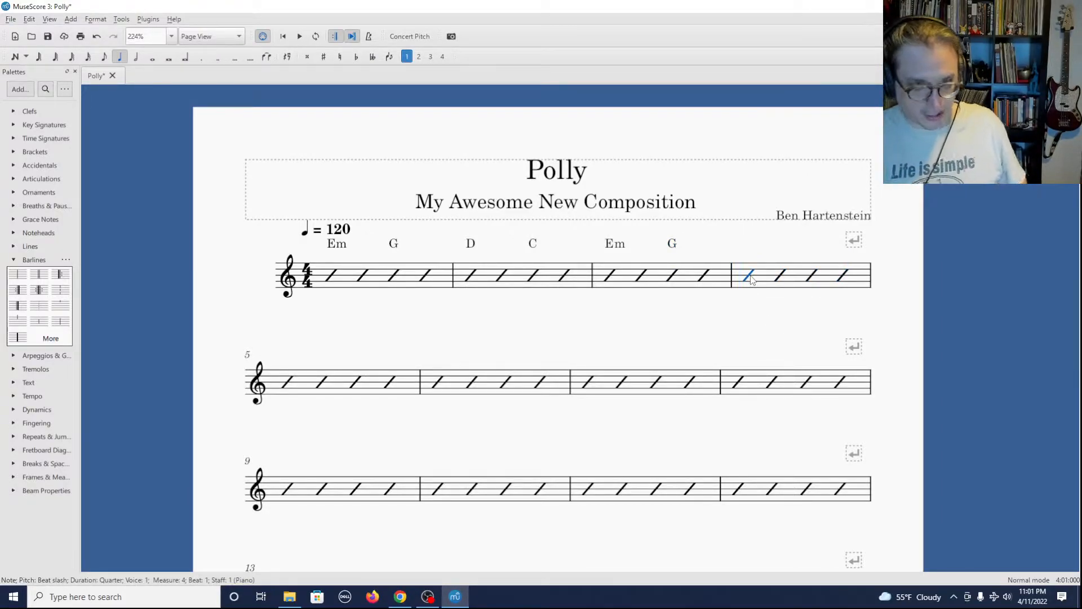
{"action": "key", "text": "ctrl+k"}
{"action": "type", "text": "D"}
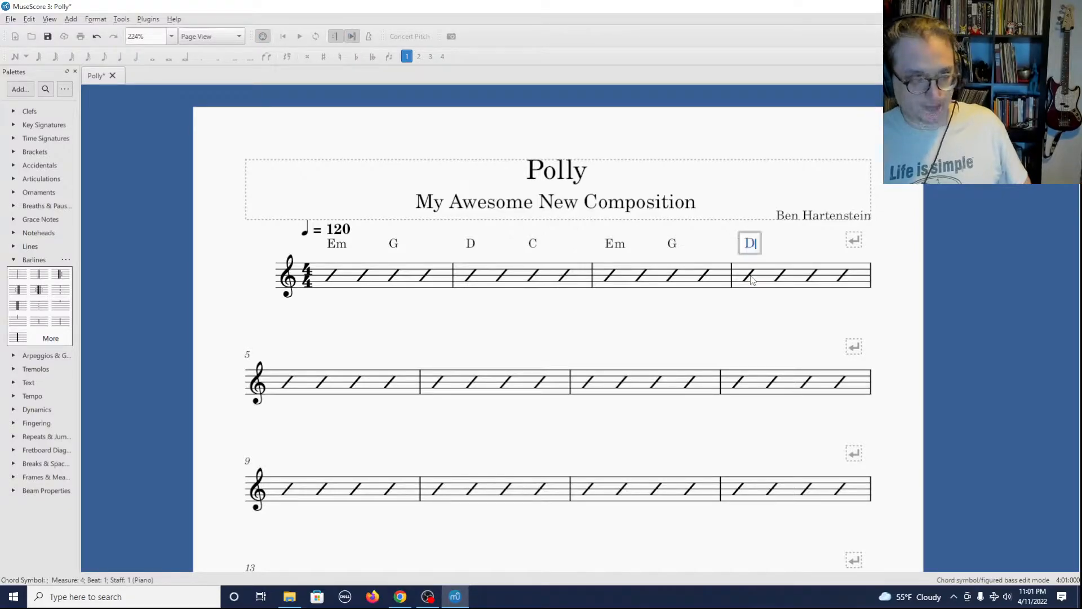
{"action": "left_click", "coordinate": [814, 279]}
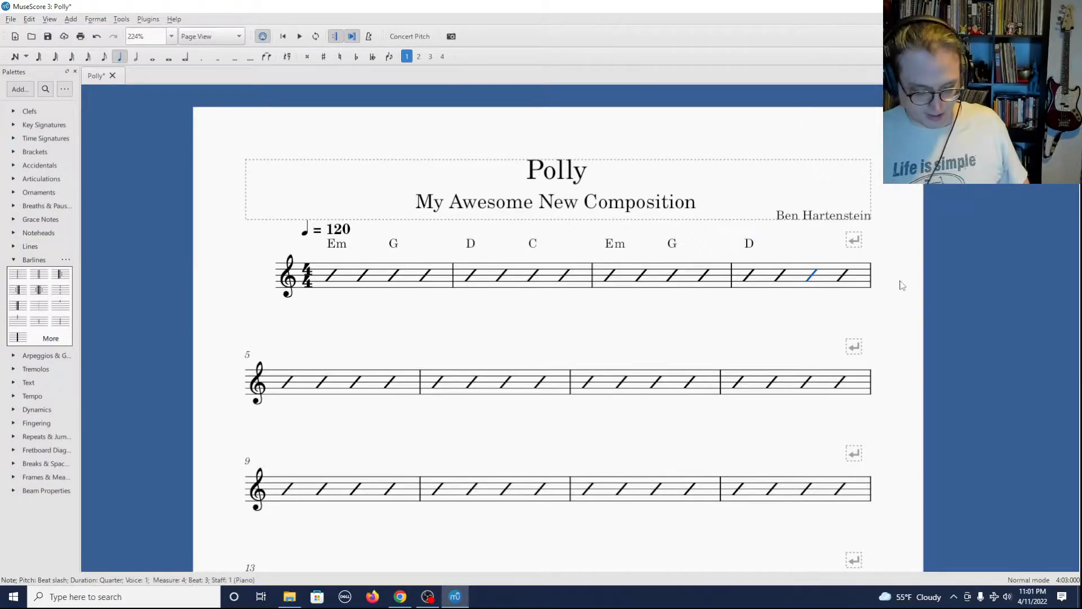
{"action": "key", "text": "ctrl+k"}
{"action": "type", "text": "C"}
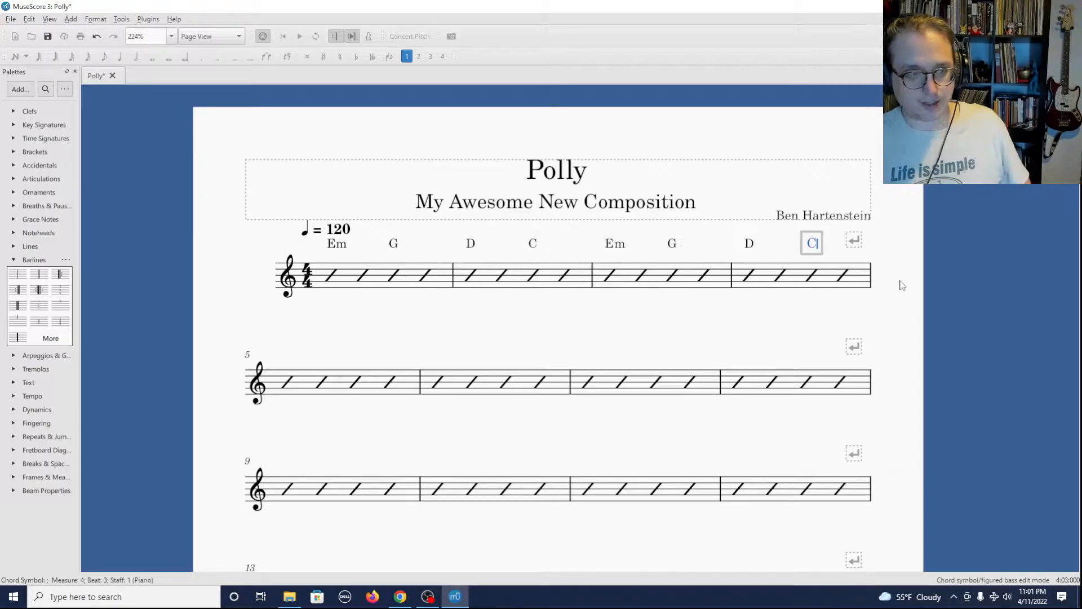
{"action": "key", "text": "Escape"}
Step: Enter the chord symbols Em, G, D and C above the first and third slashes of measures 5 and 6
{"action": "left_click", "coordinate": [299, 383]}
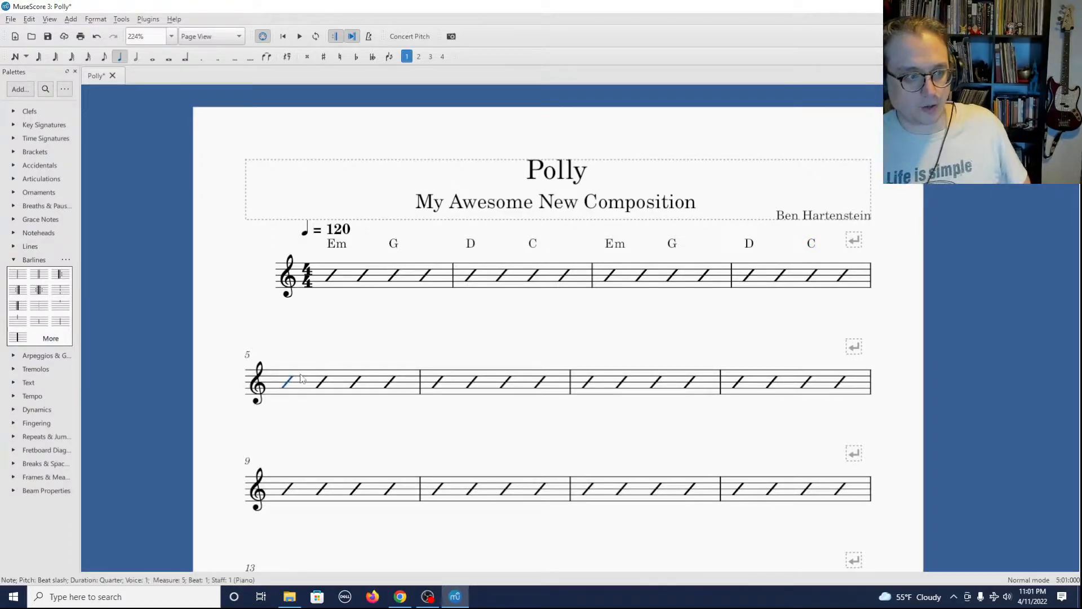
{"action": "key", "text": "ctrl+k"}
{"action": "type", "text": "Em"}
{"action": "key", "text": "space"}
{"action": "key", "text": "space"}
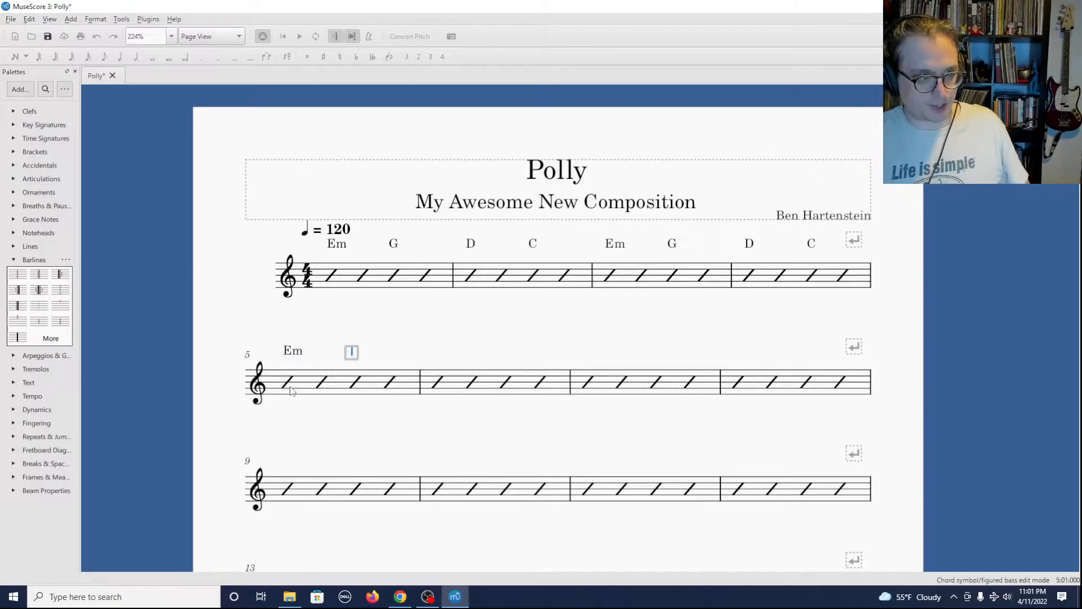
{"action": "type", "text": "G"}
{"action": "key", "text": "space"}
{"action": "key", "text": "space"}
{"action": "type", "text": "D"}
{"action": "key", "text": "space"}
{"action": "key", "text": "space"}
{"action": "type", "text": "C"}
{"action": "key", "text": "space"}
{"action": "key", "text": "space"}
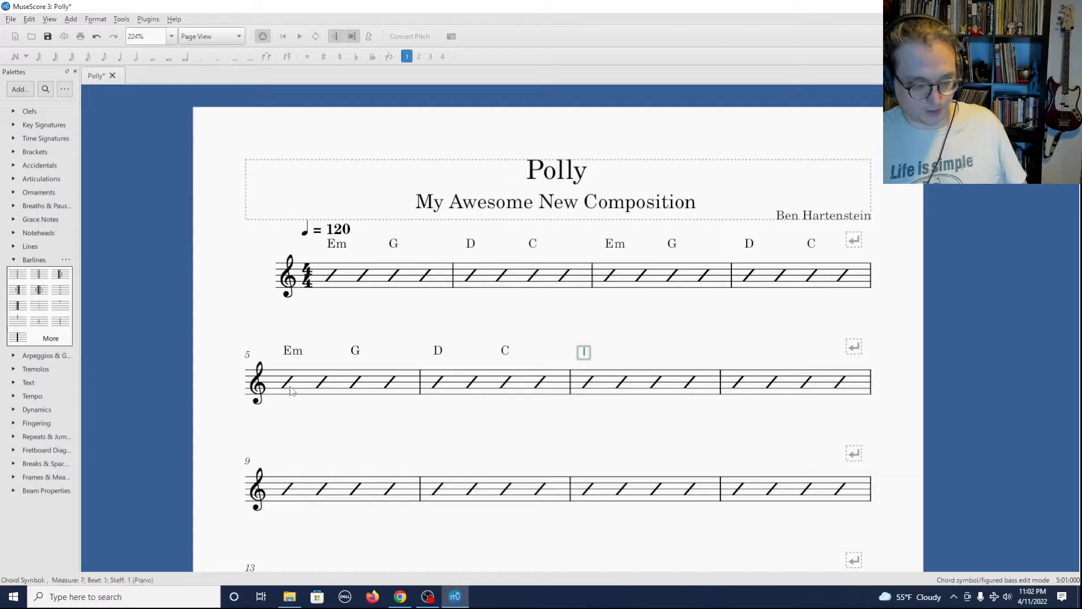
Step: Enter the chord symbols Em, G, D and C above the first and third slashes of measures 7 and 8
{"action": "type", "text": "Em"}
{"action": "key", "text": "space"}
{"action": "key", "text": "space"}
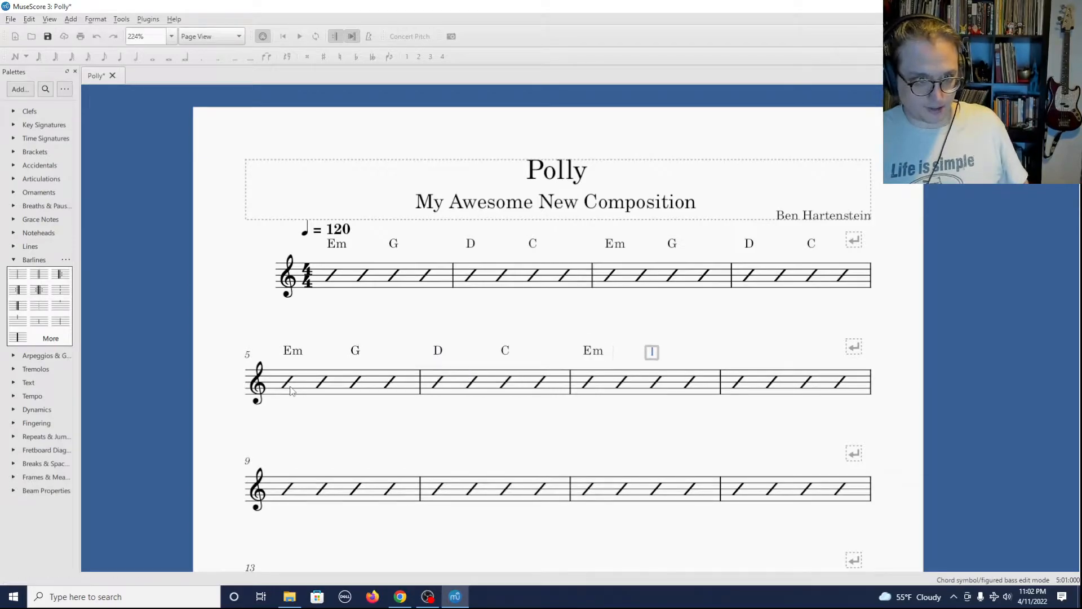
{"action": "type", "text": "G"}
{"action": "key", "text": "space"}
{"action": "key", "text": "space"}
{"action": "type", "text": "D"}
{"action": "key", "text": "space"}
{"action": "key", "text": "space"}
{"action": "type", "text": "C"}
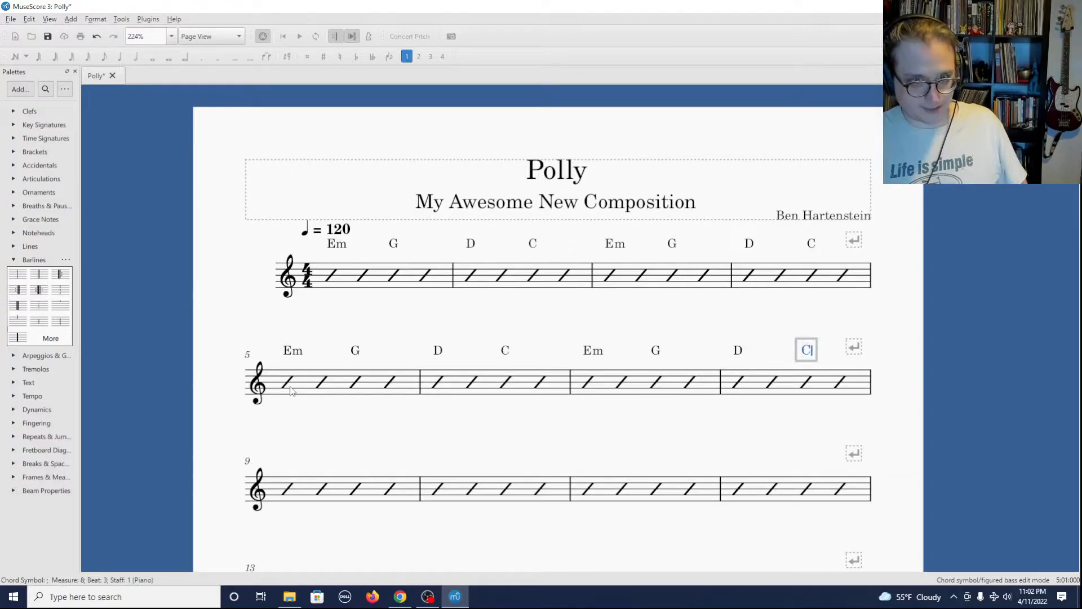
{"action": "key", "text": "Escape"}
Step: Copy measures 1 to 8 with their chord symbols and paste them starting at measure 9
{"action": "left_click", "coordinate": [346, 284]}
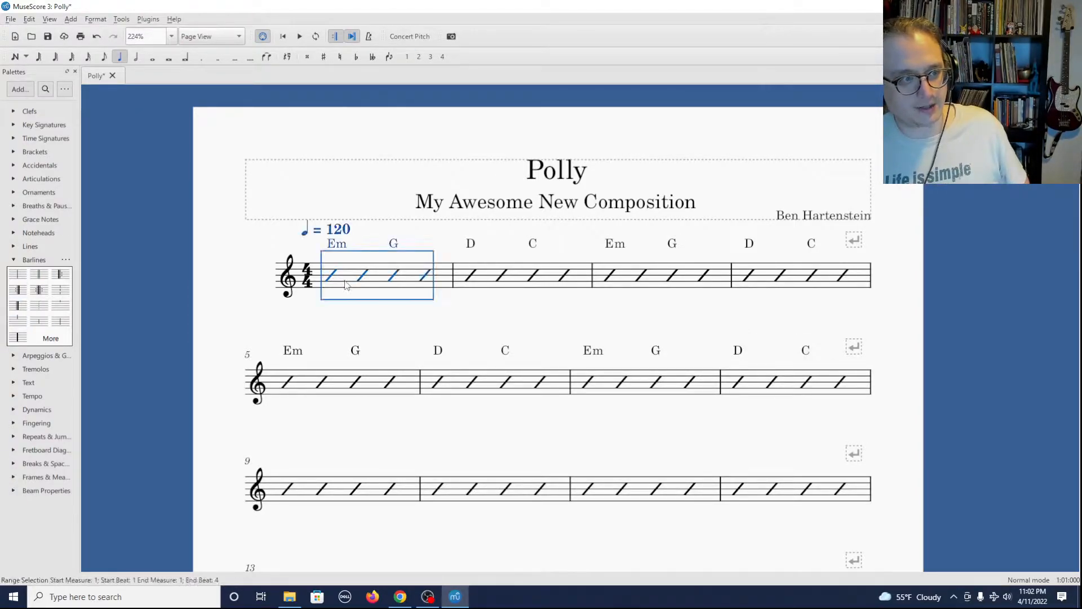
{"action": "left_click", "coordinate": [863, 396], "text": "shift"}
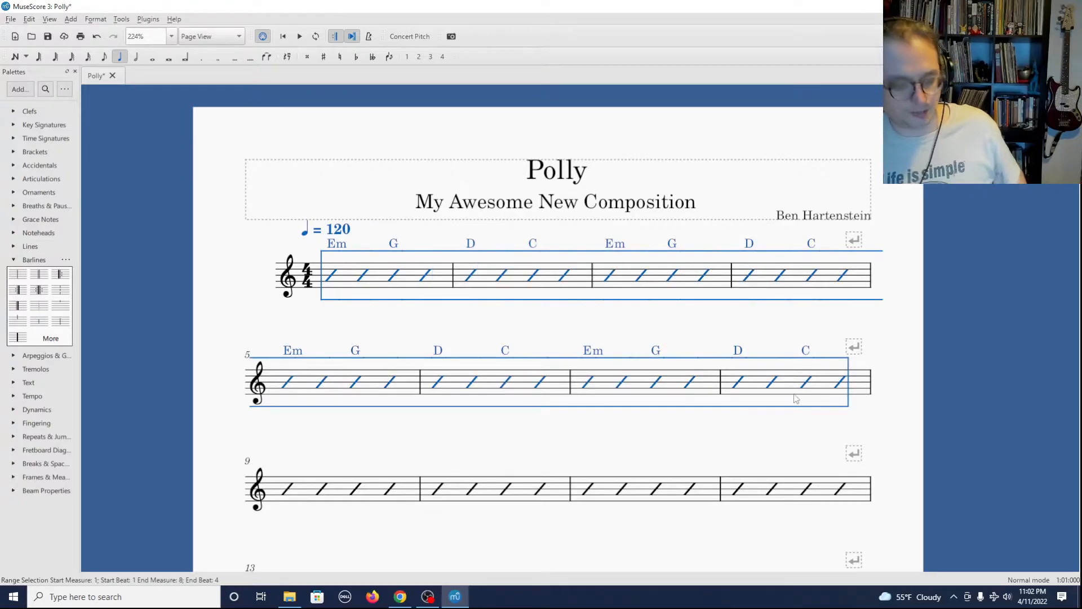
{"action": "right_click", "coordinate": [631, 282]}
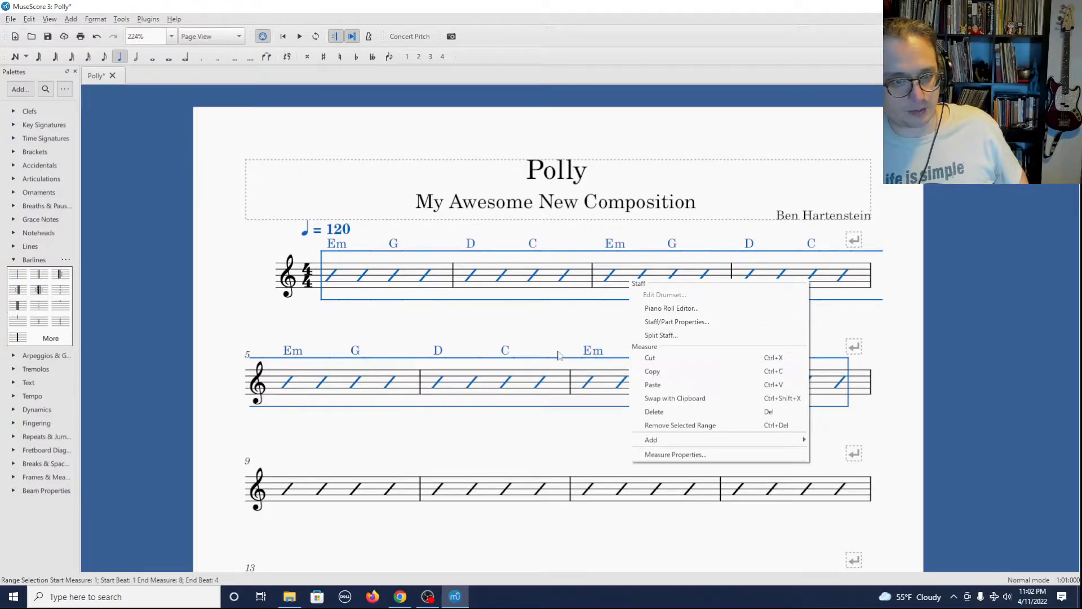
{"action": "left_click", "coordinate": [538, 5]}
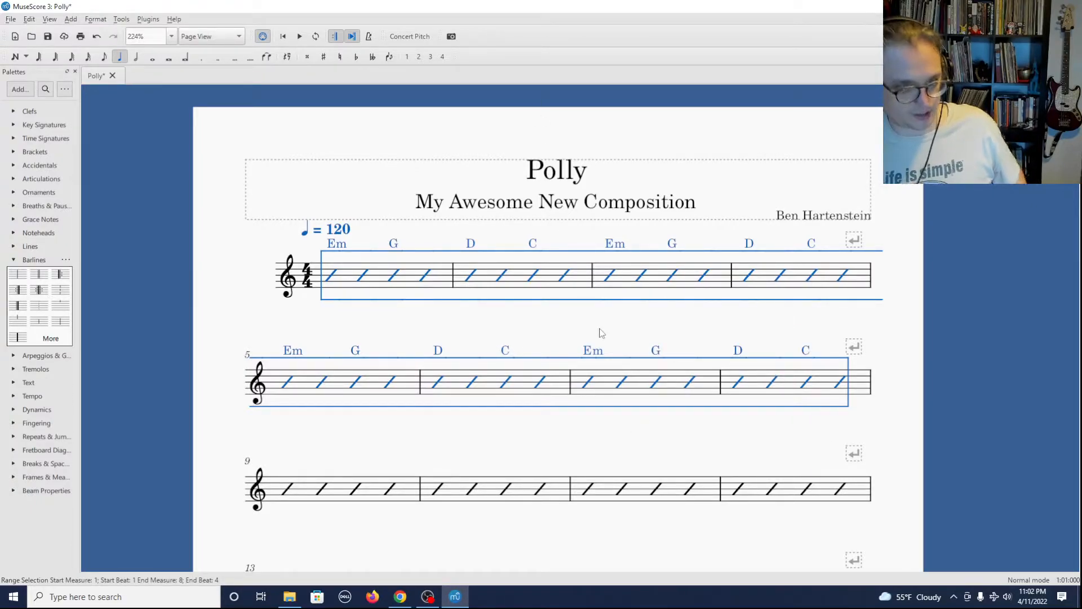
{"action": "left_click", "coordinate": [292, 489]}
{"action": "scroll", "coordinate": [297, 499], "scroll_direction": "down", "scroll_amount": 3}
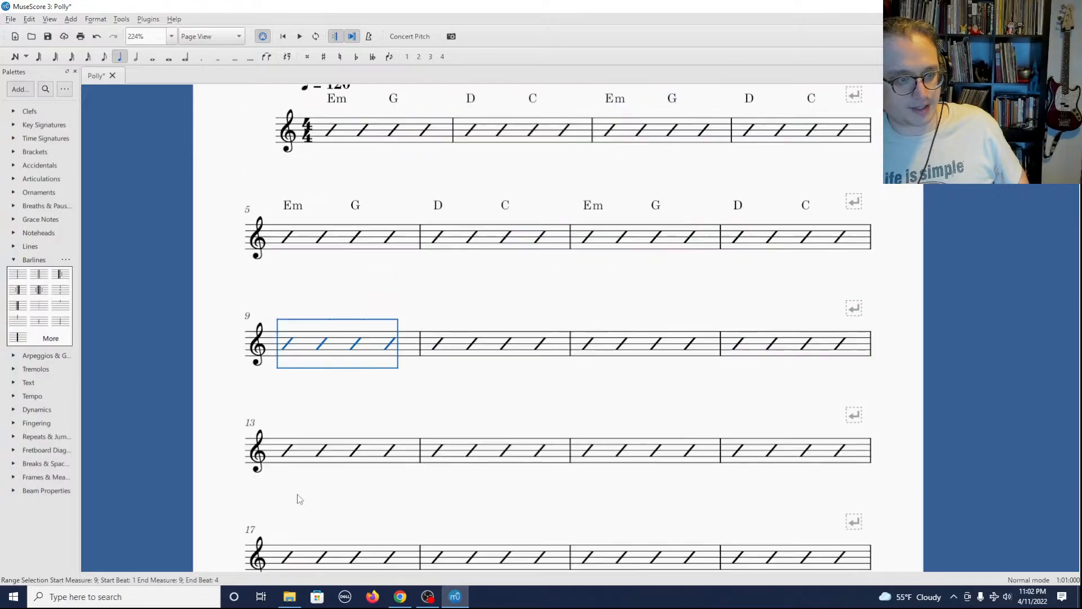
{"action": "scroll", "coordinate": [303, 416], "scroll_direction": "down", "scroll_amount": 2}
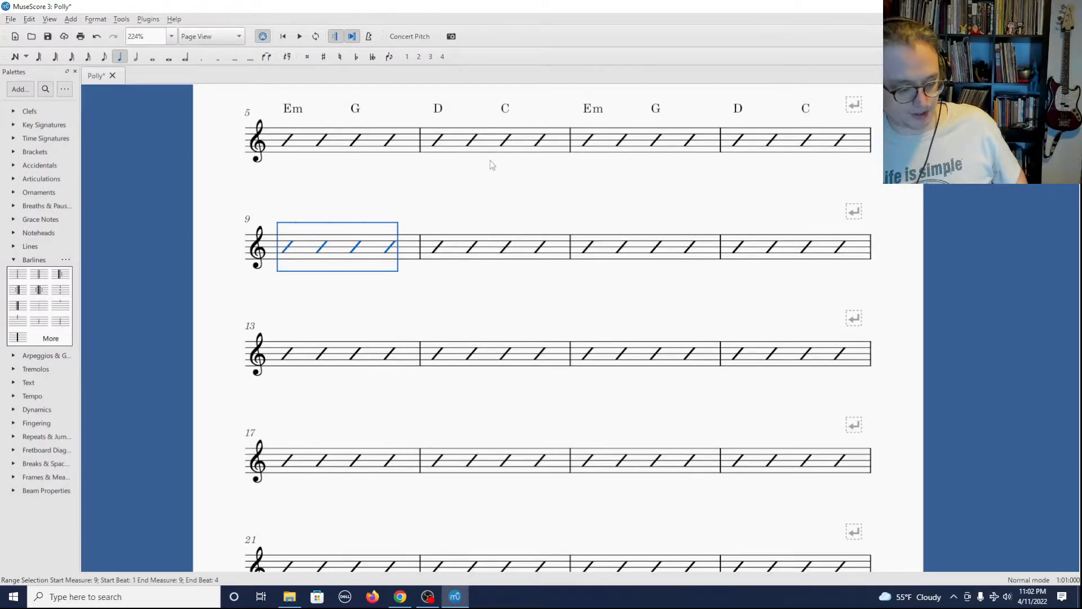
{"action": "key", "text": "ctrl+v"}
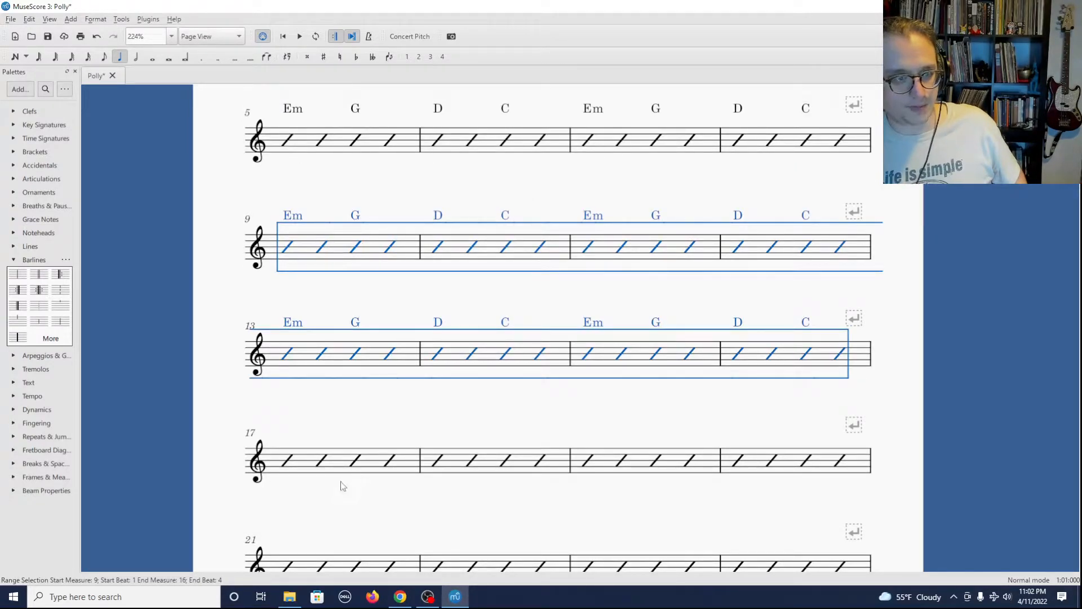
Step: Paste the copied eight measures at measure 17 and again at measure 25 to fill the chart to its end
{"action": "left_click", "coordinate": [312, 467]}
{"action": "key", "text": "ctrl+v"}
{"action": "scroll", "coordinate": [313, 470], "scroll_direction": "down", "scroll_amount": 2}
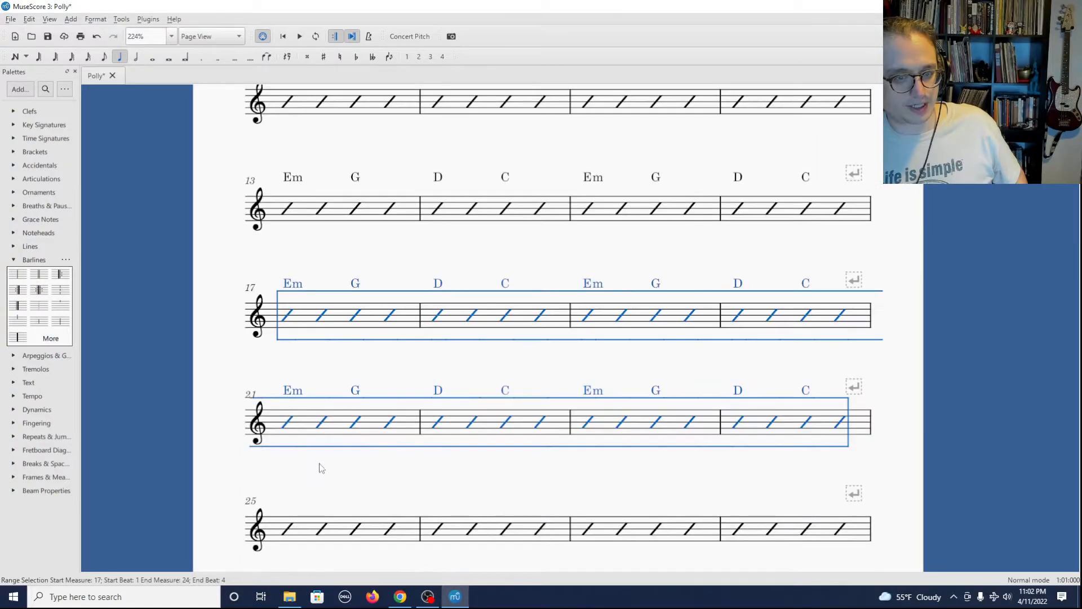
{"action": "scroll", "coordinate": [316, 426], "scroll_direction": "down", "scroll_amount": 2}
{"action": "left_click", "coordinate": [303, 395]}
{"action": "key", "text": "ctrl+v"}
{"action": "scroll", "coordinate": [303, 395], "scroll_direction": "down", "scroll_amount": 2}
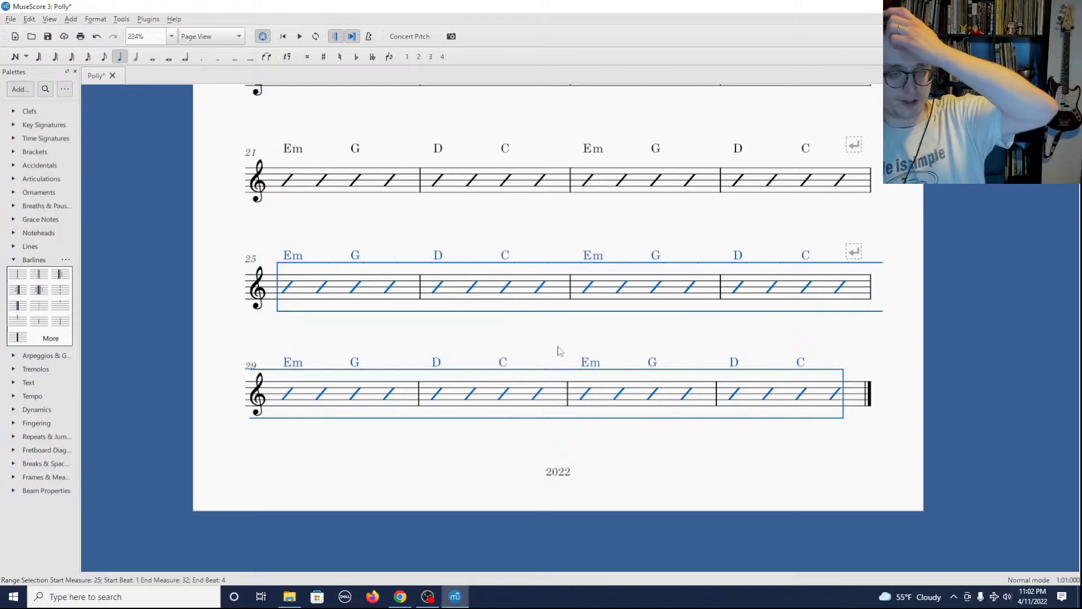
Step: Play back the chart from the first slash of measure 1 and stop it after the first two systems
{"action": "scroll", "coordinate": [558, 351], "scroll_direction": "up", "scroll_amount": 6}
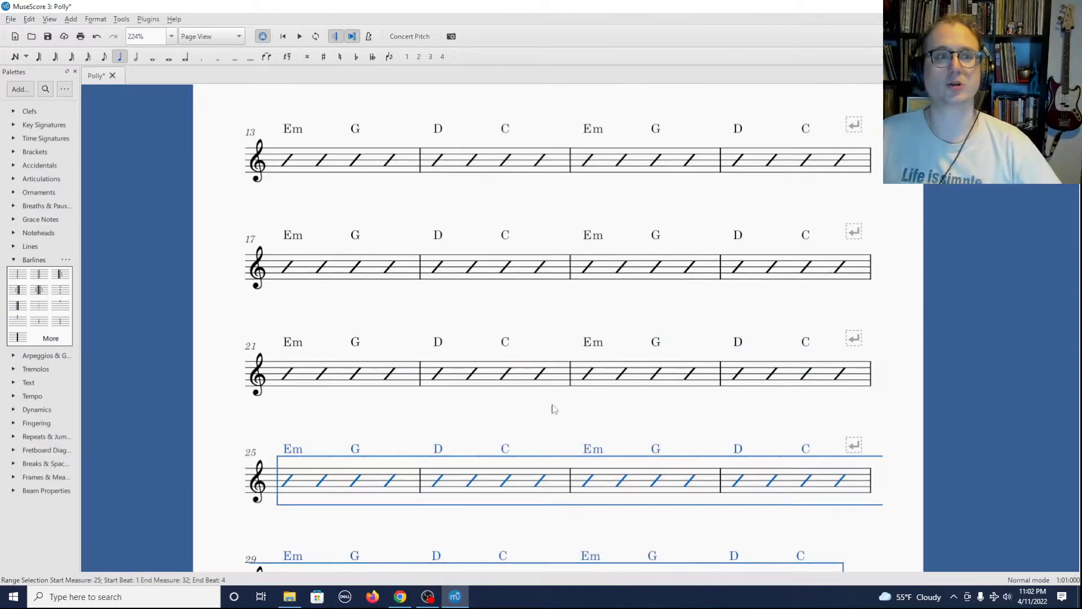
{"action": "scroll", "coordinate": [552, 447], "scroll_direction": "up", "scroll_amount": 3}
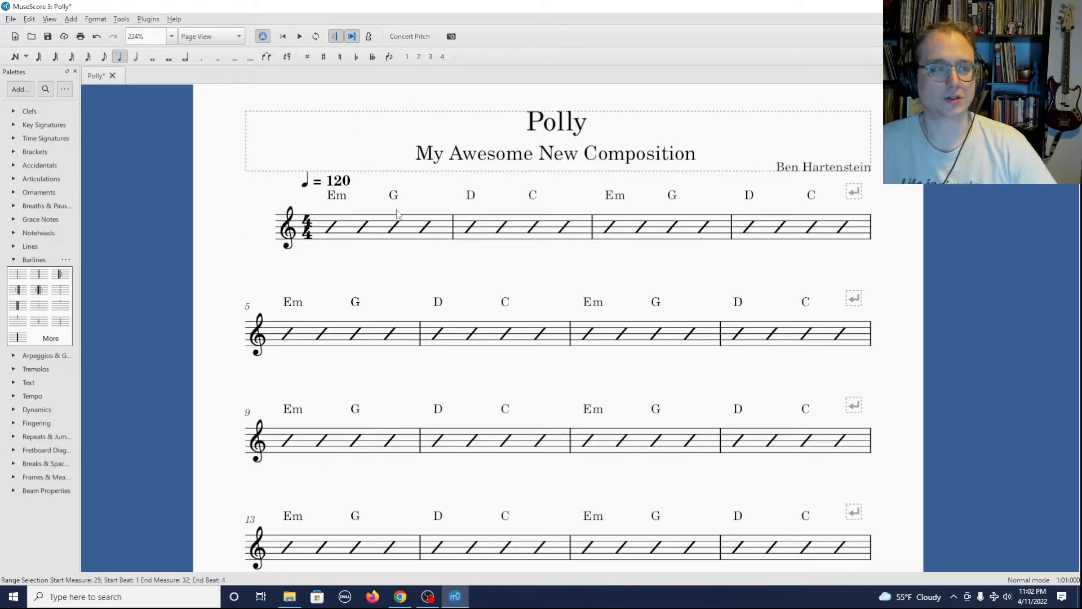
{"action": "left_click", "coordinate": [338, 233]}
{"action": "key", "text": "space"}
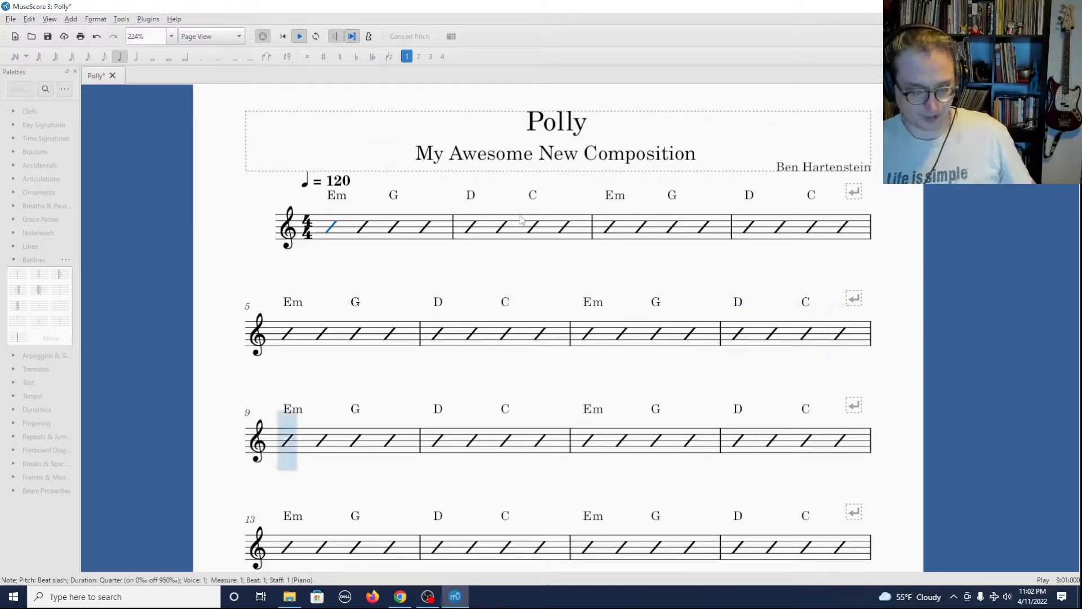
{"action": "key", "text": "space"}
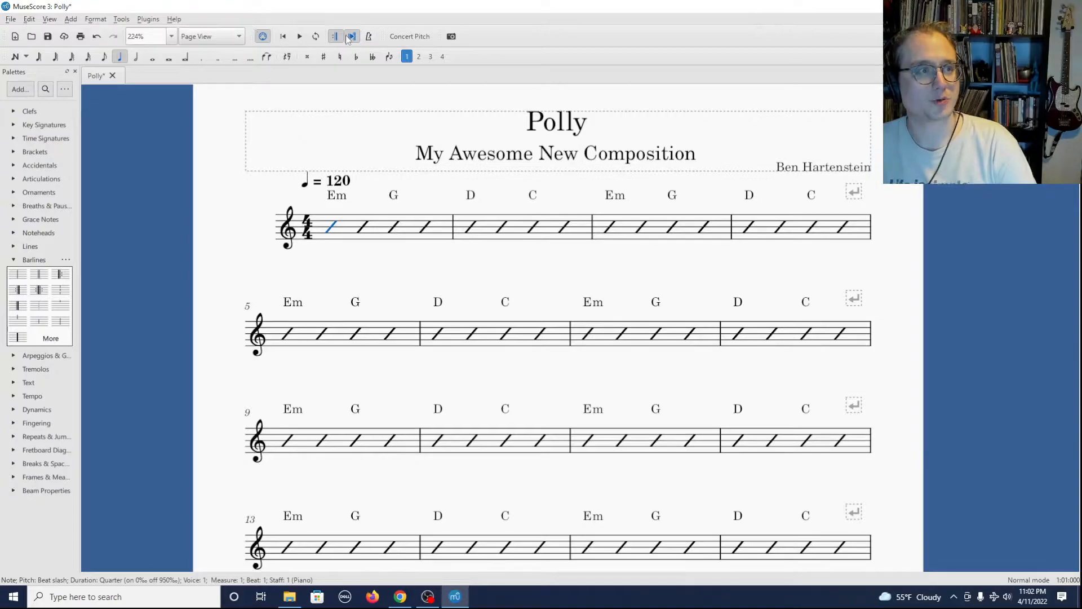
Step: Turn on the metronome for playback
{"action": "left_click", "coordinate": [370, 37]}
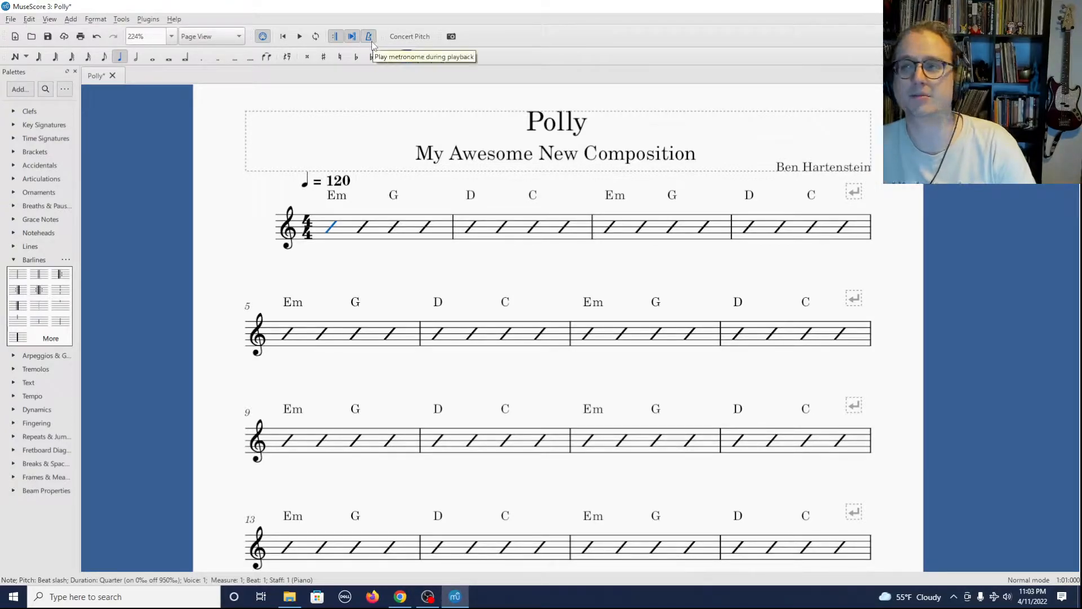
Step: Play back the chart from measure 1 with the metronome and stop it after it reaches the second system
{"action": "left_click", "coordinate": [345, 236]}
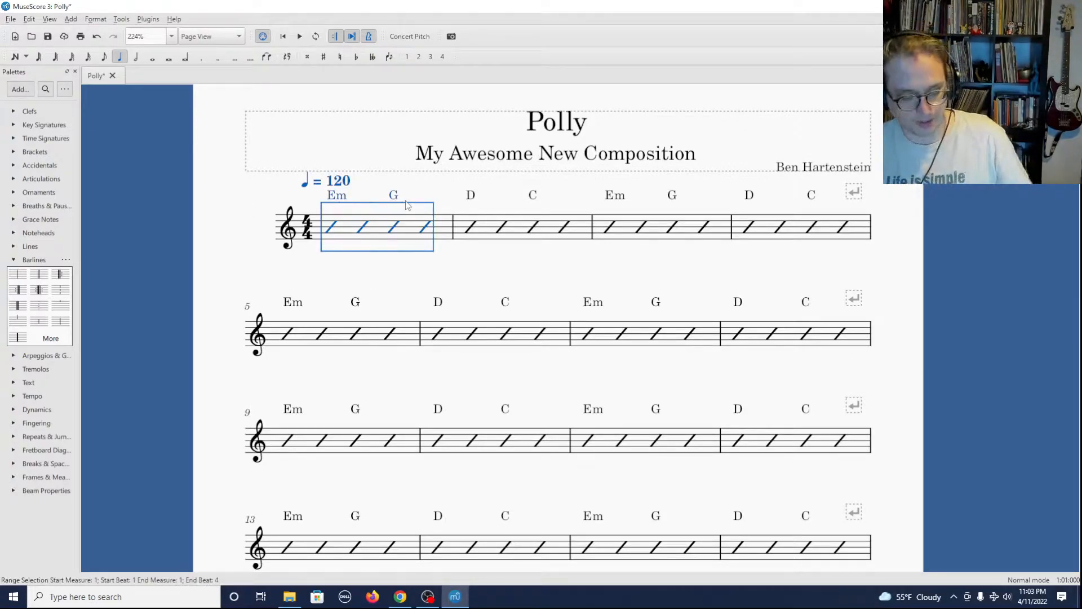
{"action": "key", "text": "space"}
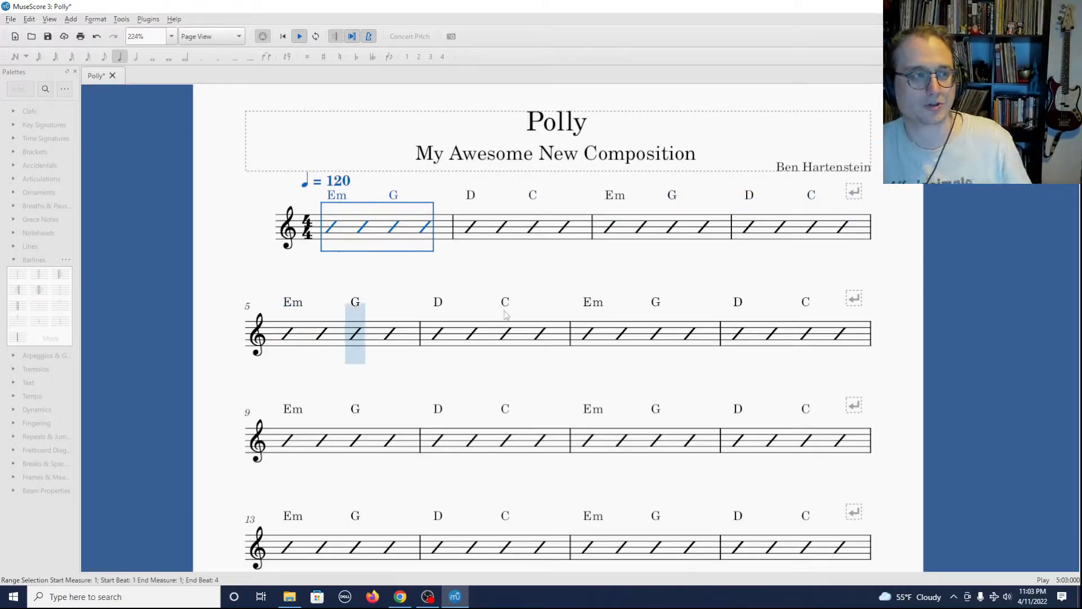
{"action": "key", "text": "space"}
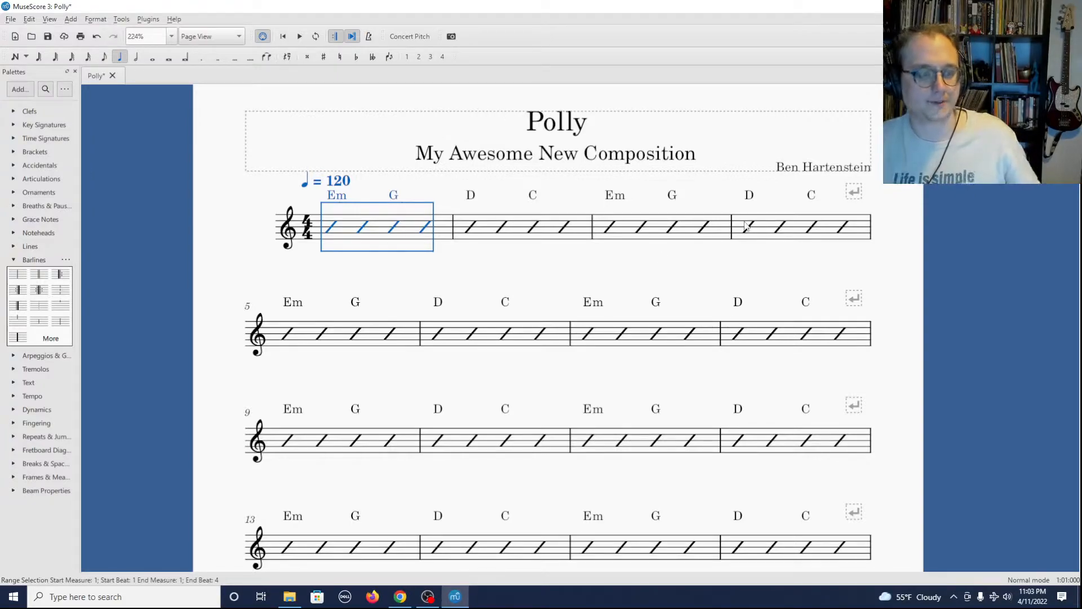
Step: Look over the whole slash chart from the title to the final barline and clear the measure selection
{"action": "scroll", "coordinate": [708, 277], "scroll_direction": "down", "scroll_amount": 1}
{"action": "scroll", "coordinate": [708, 278], "scroll_direction": "down", "scroll_amount": 2}
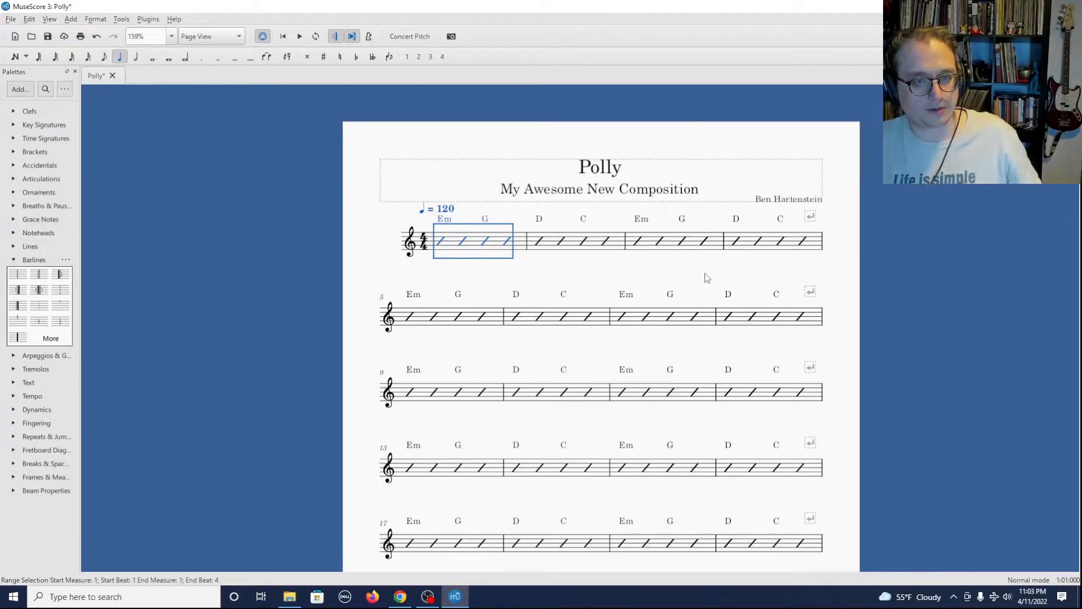
{"action": "scroll", "coordinate": [850, 321], "scroll_direction": "down", "scroll_amount": 4}
{"action": "scroll", "coordinate": [852, 321], "scroll_direction": "down", "scroll_amount": 1}
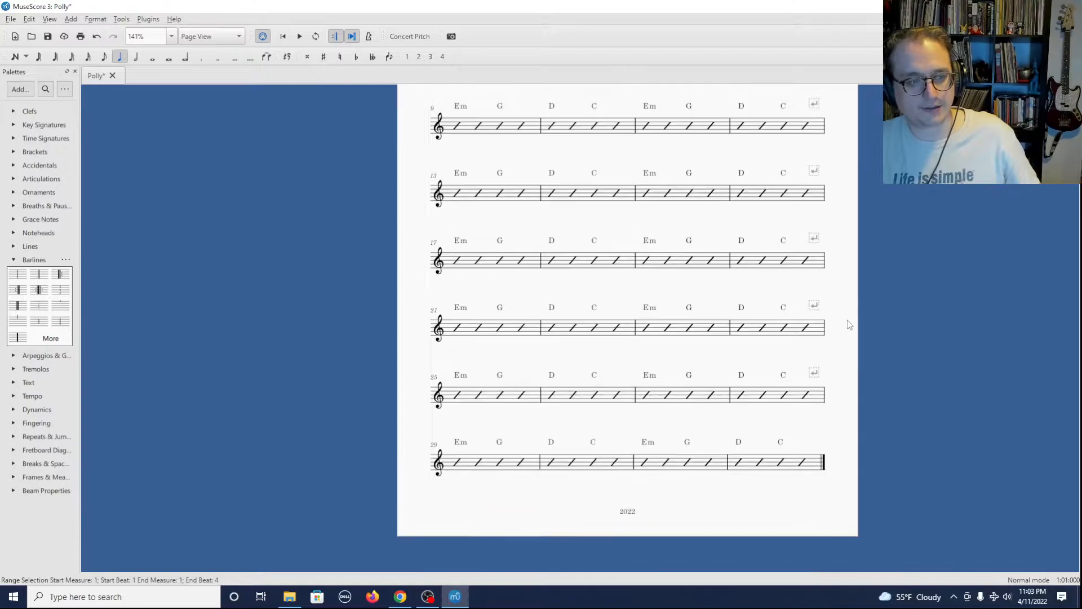
{"action": "scroll", "coordinate": [852, 275], "scroll_direction": "down", "scroll_amount": 1}
{"action": "left_click_drag", "start_coordinate": [851, 276], "coordinate": [848, 442]}
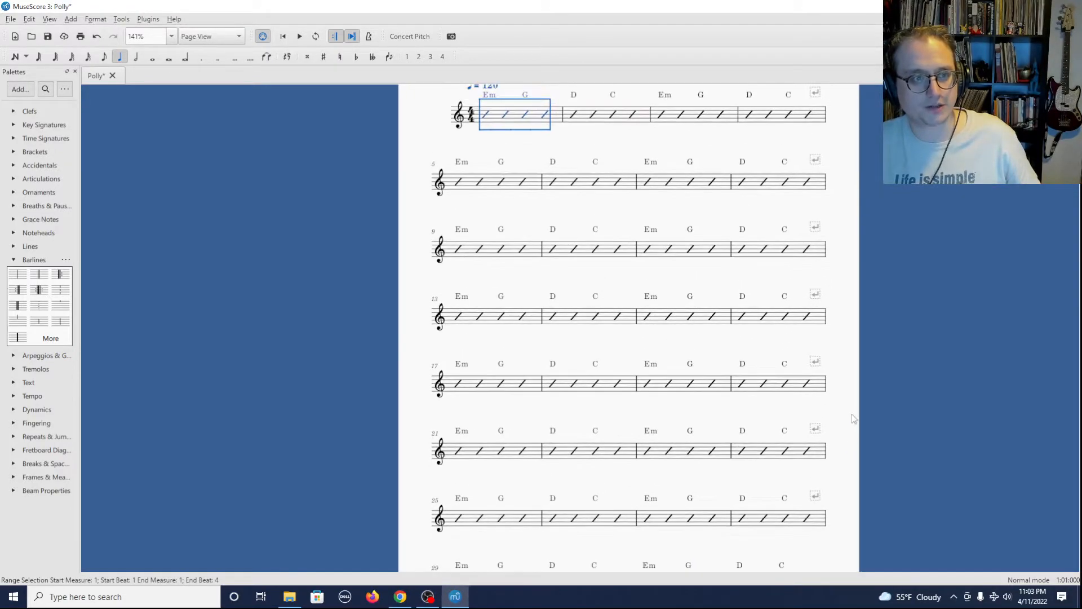
{"action": "scroll", "coordinate": [851, 414], "scroll_direction": "down", "scroll_amount": 1}
{"action": "scroll", "coordinate": [854, 368], "scroll_direction": "down", "scroll_amount": 1}
{"action": "left_click_drag", "start_coordinate": [854, 367], "coordinate": [855, 400]}
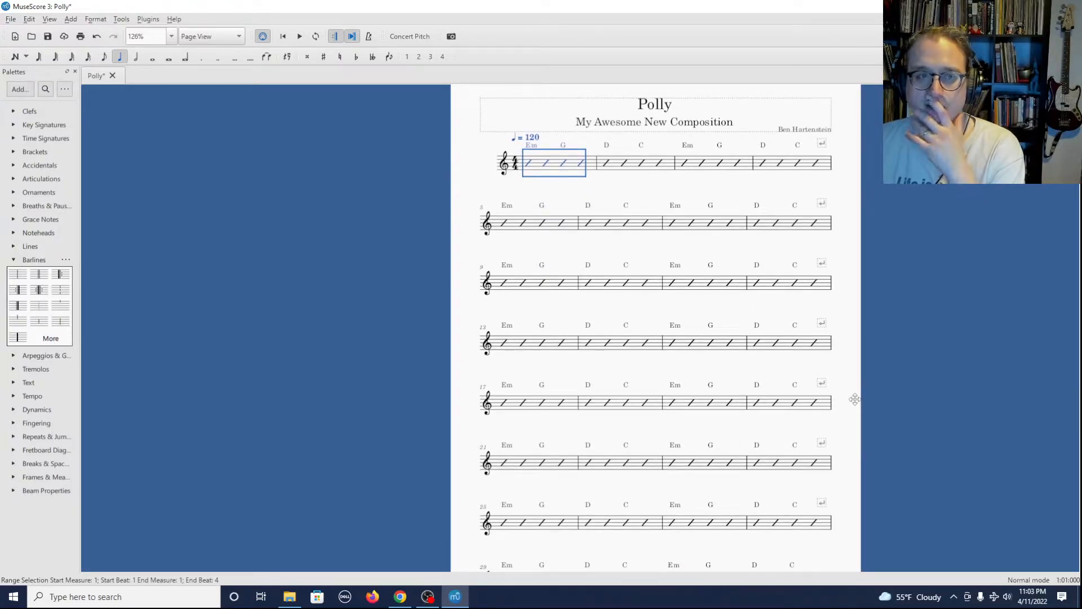
{"action": "left_click_drag", "start_coordinate": [929, 288], "coordinate": [933, 259]}
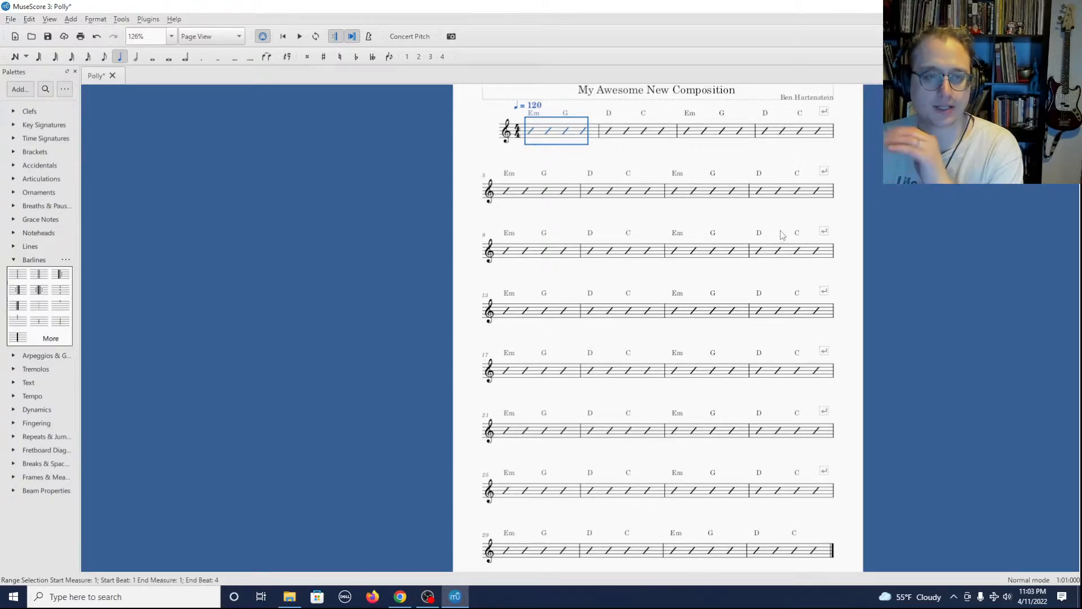
{"action": "left_click", "coordinate": [810, 157]}
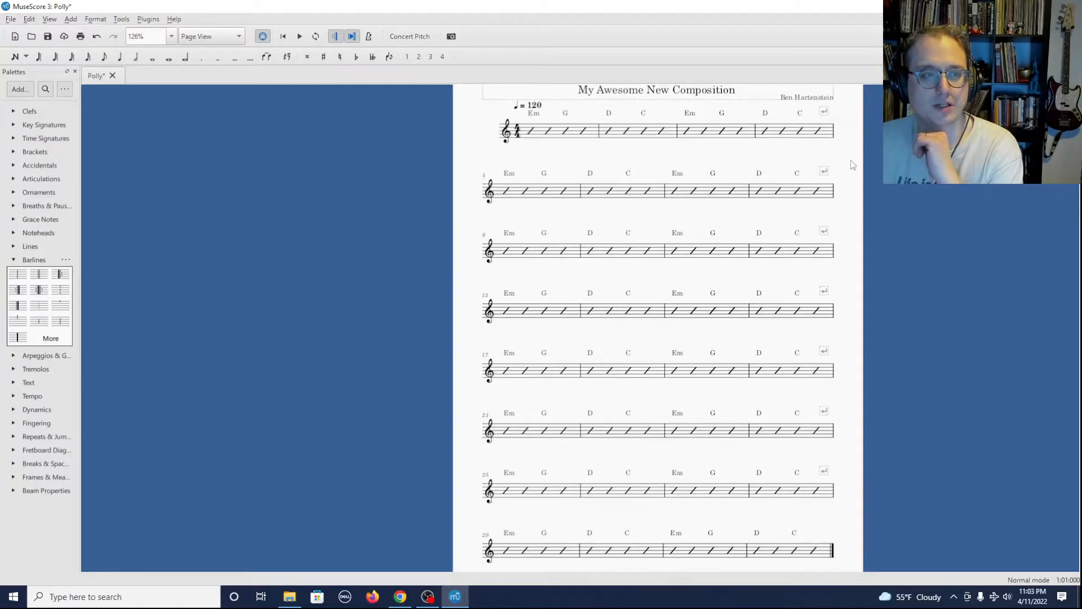
Step: Add Acoustic Guitar (Tablature) and Acoustic Guitar from the plucked strings to the score's instruments
{"action": "left_click", "coordinate": [30, 20]}
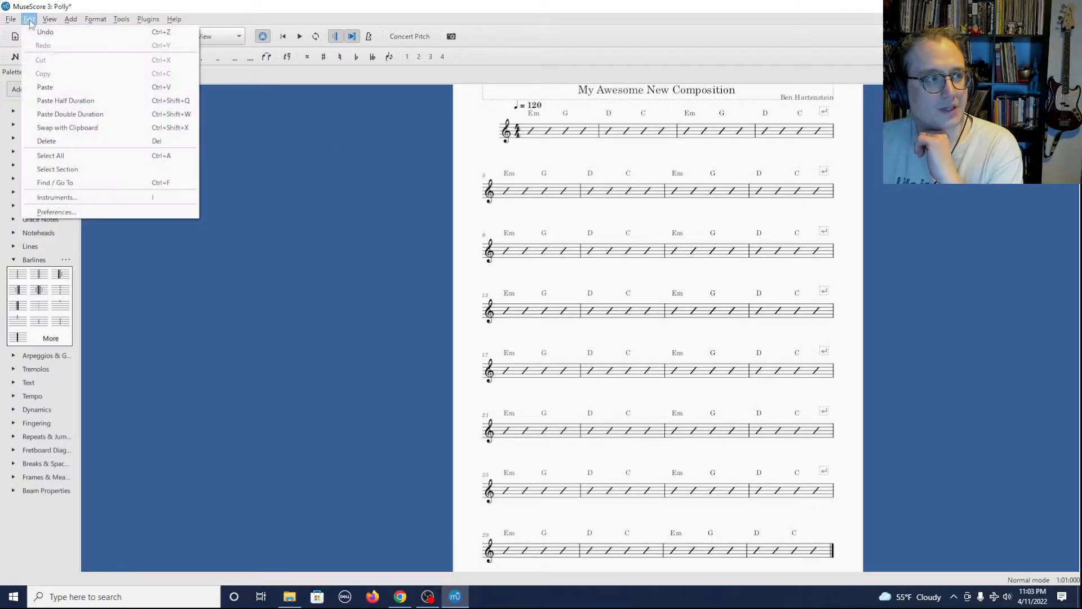
{"action": "left_click", "coordinate": [97, 202]}
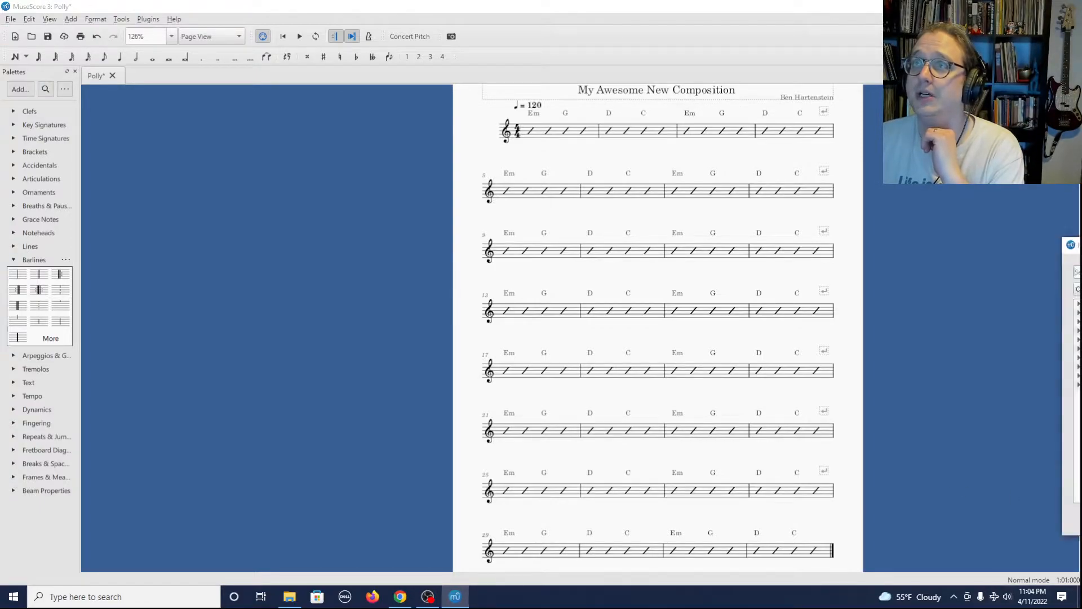
{"action": "left_click_drag", "start_coordinate": [383, 209], "coordinate": [467, 103]}
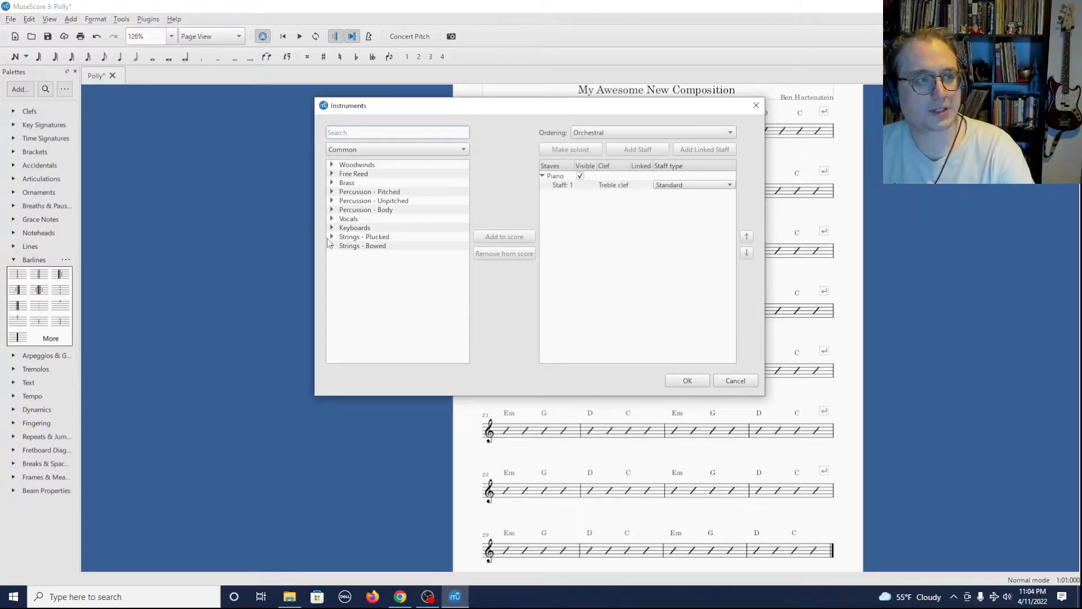
{"action": "double_click", "coordinate": [363, 237]}
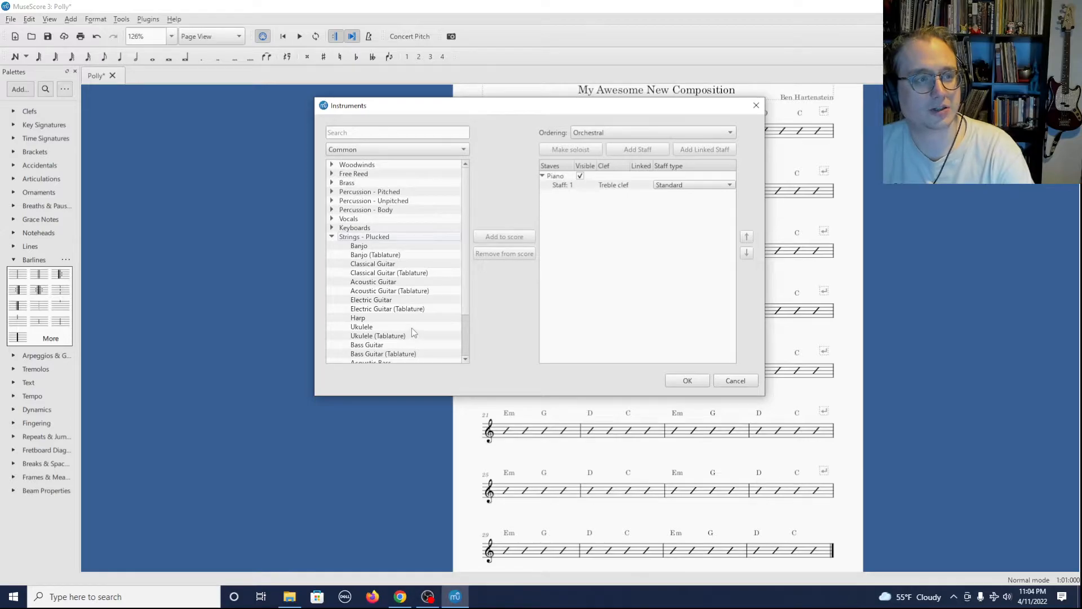
{"action": "scroll", "coordinate": [412, 334], "scroll_direction": "down", "scroll_amount": 1}
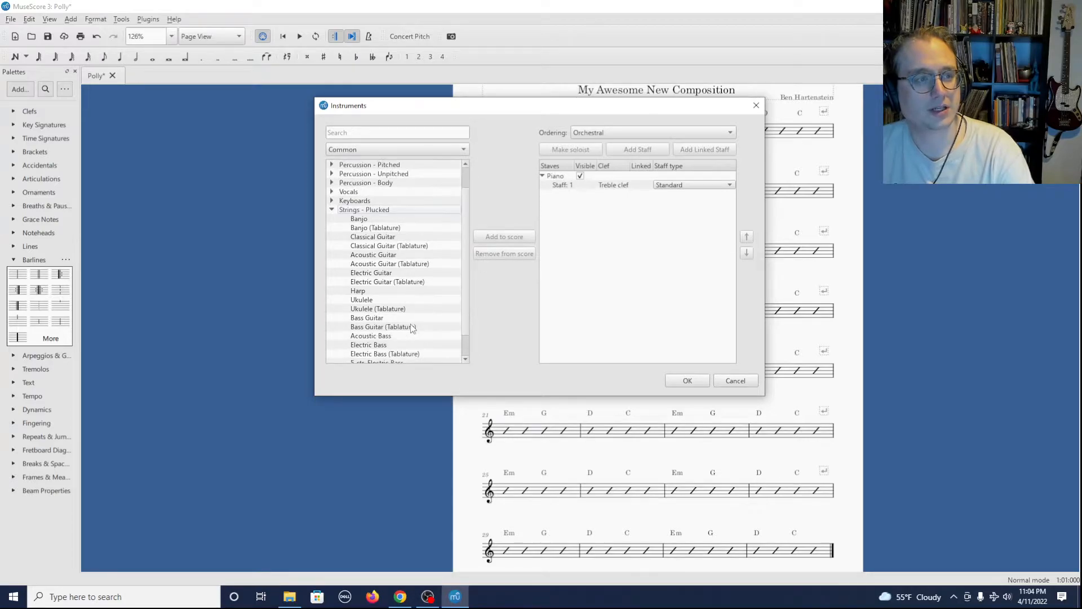
{"action": "left_click", "coordinate": [421, 265]}
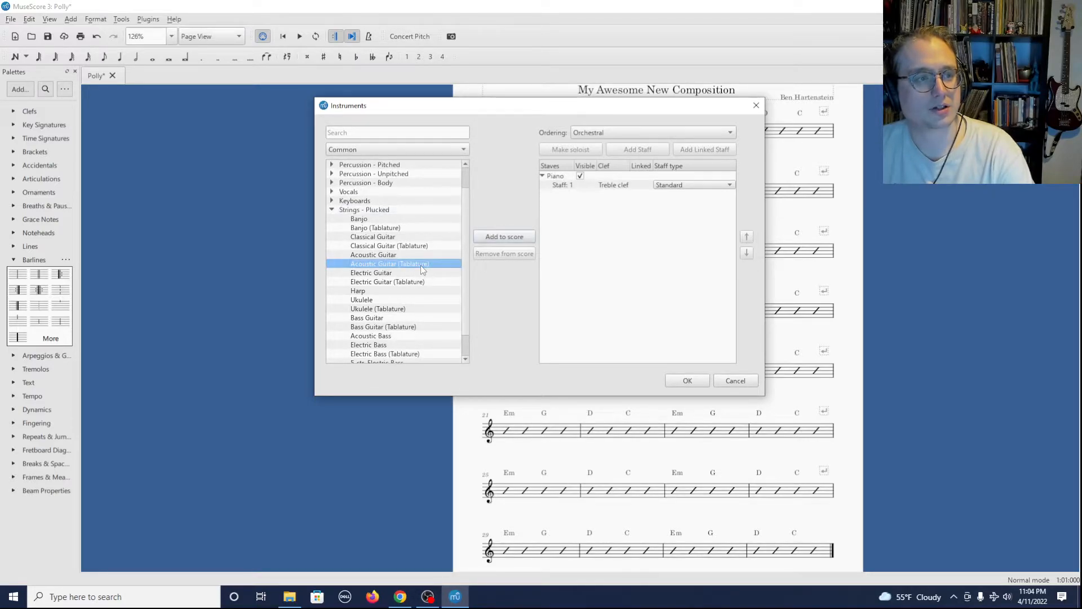
{"action": "left_click", "coordinate": [482, 238]}
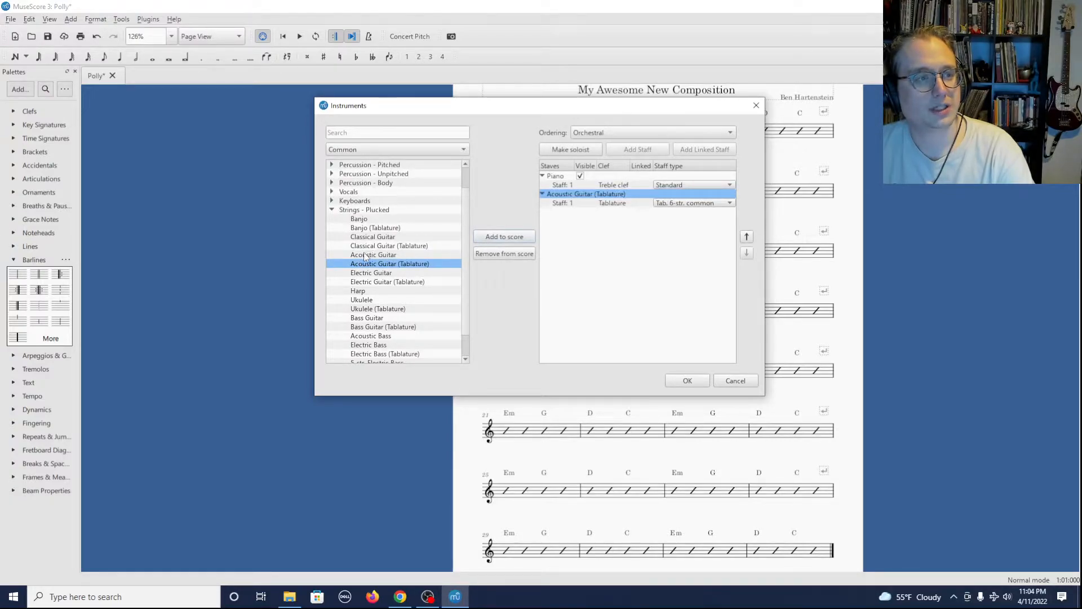
{"action": "left_click", "coordinate": [364, 256]}
{"action": "left_click", "coordinate": [492, 239]}
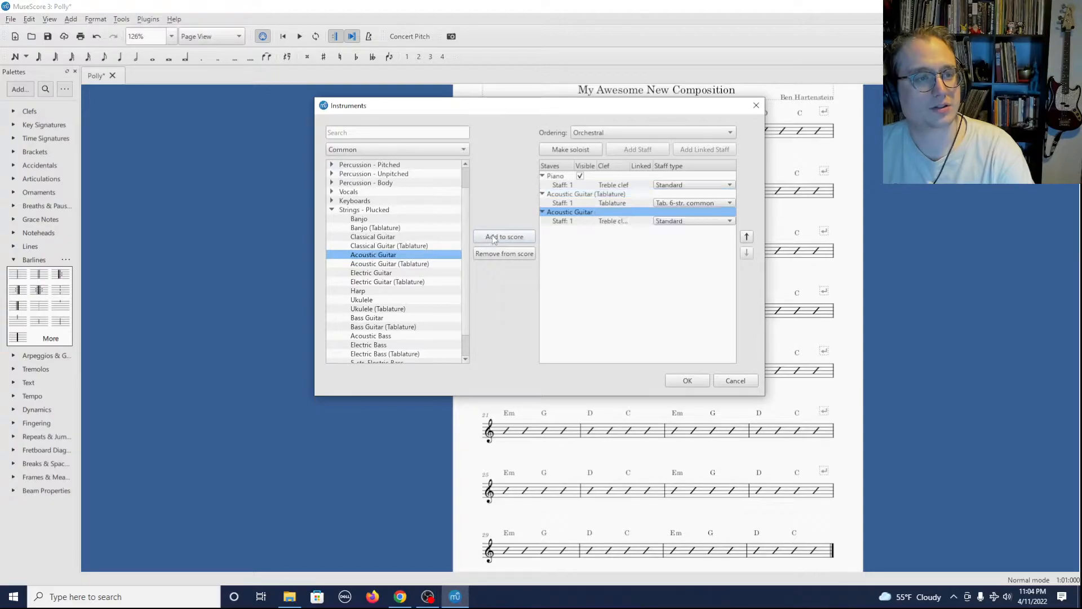
Step: Order the instruments as Piano, Acoustic Guitar, Acoustic Guitar (Tablature) and apply the changes to the score
{"action": "left_click", "coordinate": [573, 195]}
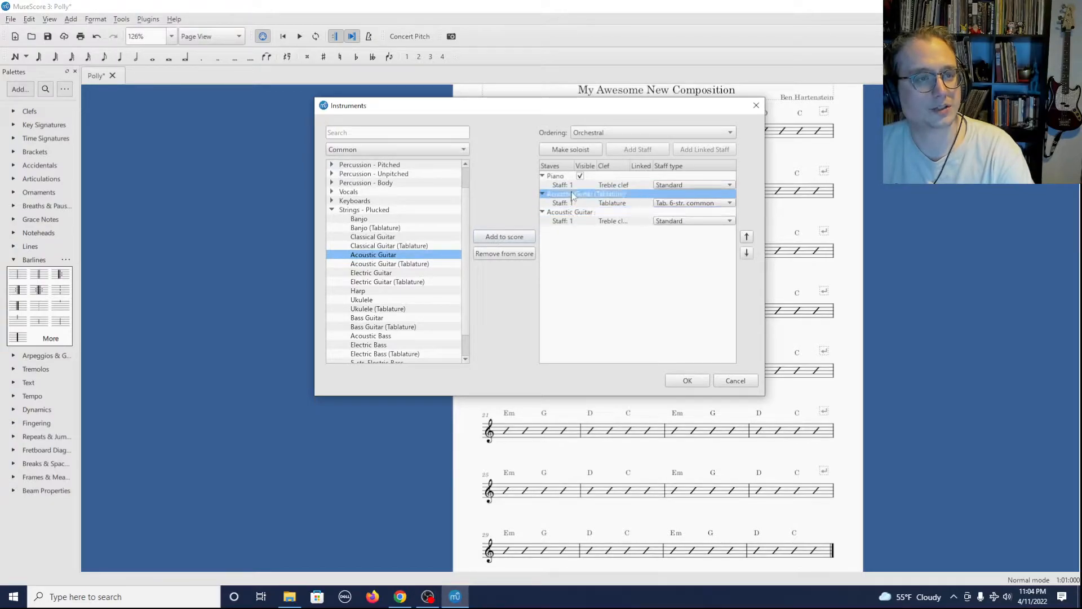
{"action": "left_click", "coordinate": [747, 237]}
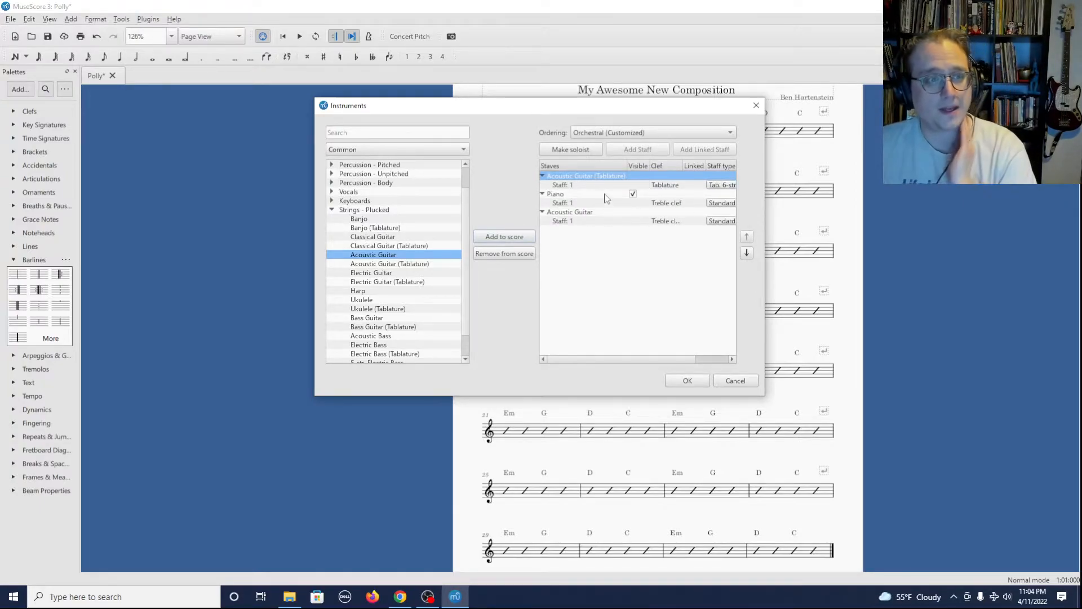
{"action": "left_click", "coordinate": [747, 254]}
{"action": "left_click", "coordinate": [747, 253]}
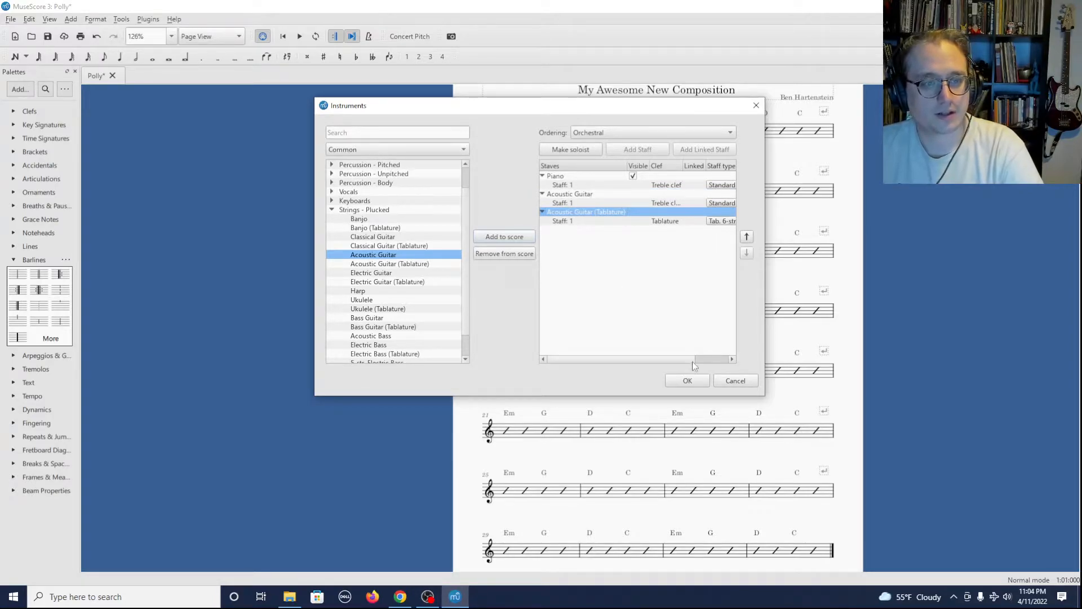
{"action": "left_click", "coordinate": [696, 381]}
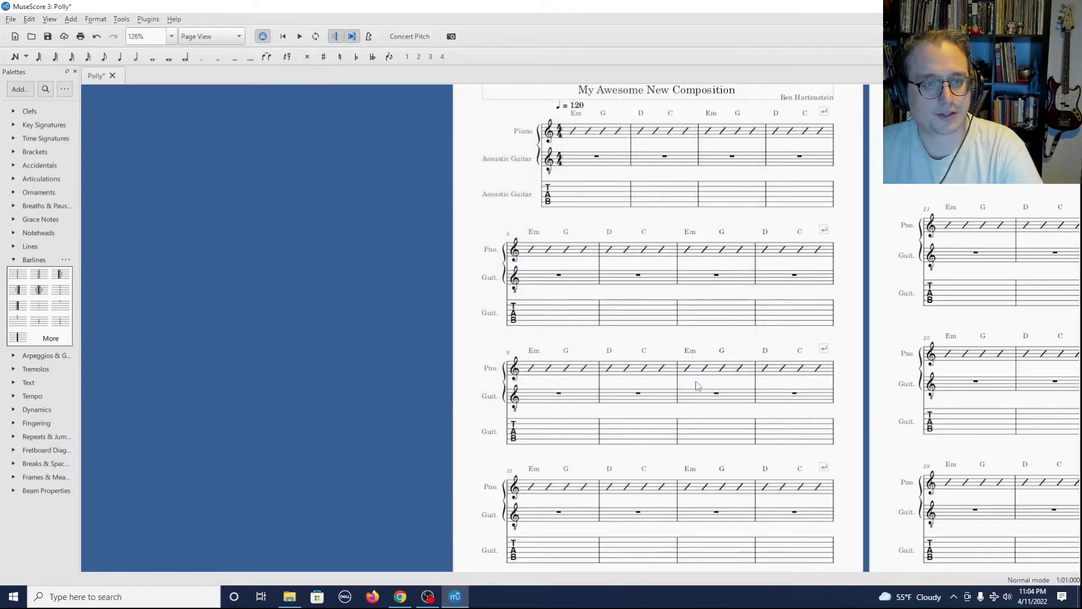
Step: Examine the new three-staff layout across both pages of the score
{"action": "left_click_drag", "start_coordinate": [901, 199], "coordinate": [763, 236]}
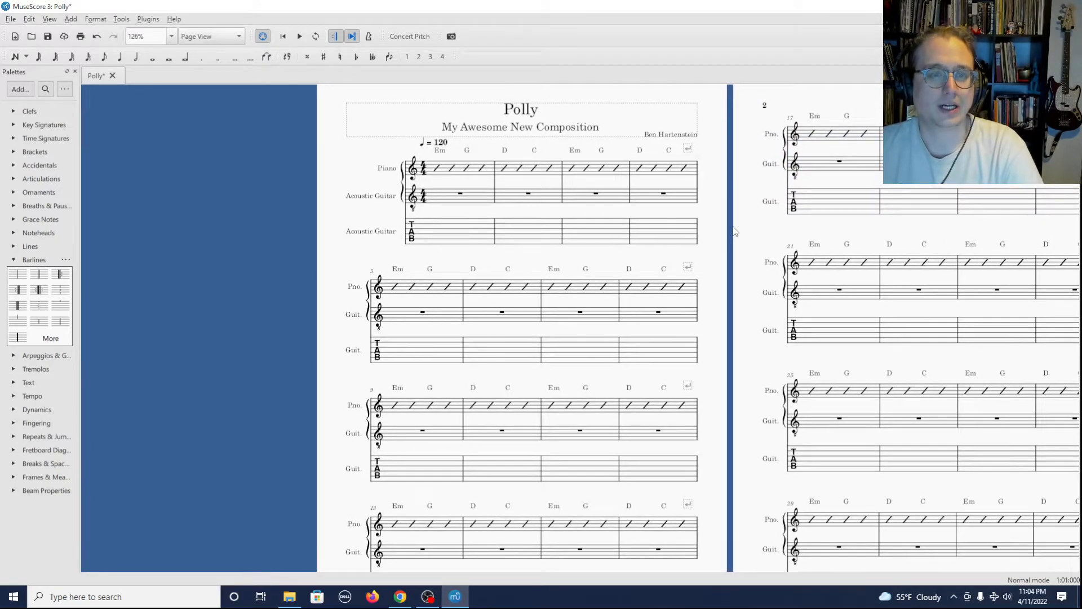
{"action": "left_click_drag", "start_coordinate": [332, 180], "coordinate": [92, 118]}
{"action": "left_click_drag", "start_coordinate": [523, 215], "coordinate": [617, 240]}
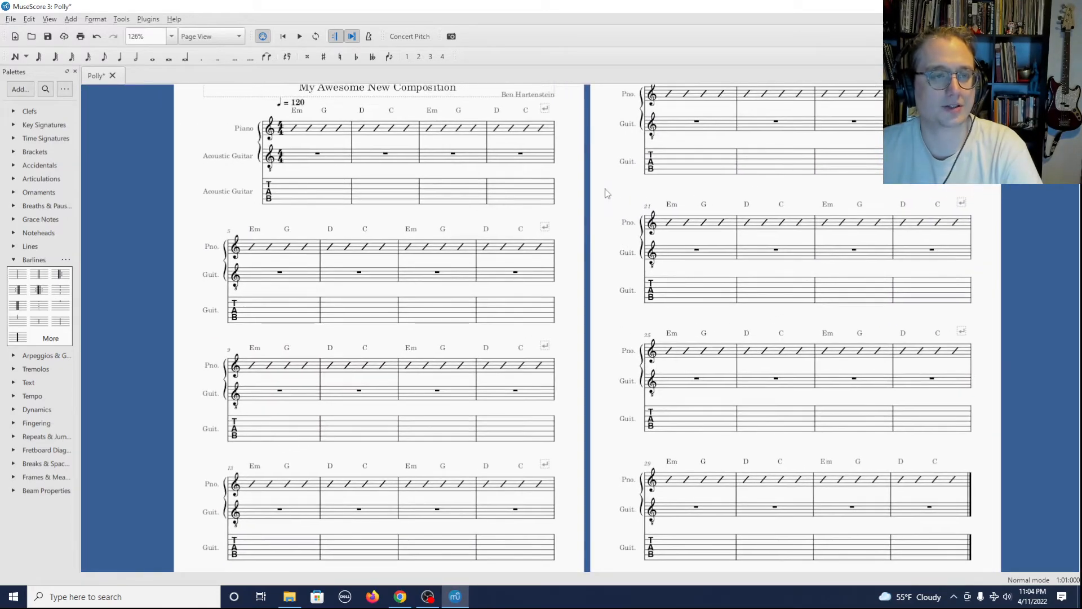
{"action": "left_click_drag", "start_coordinate": [608, 193], "coordinate": [616, 228]}
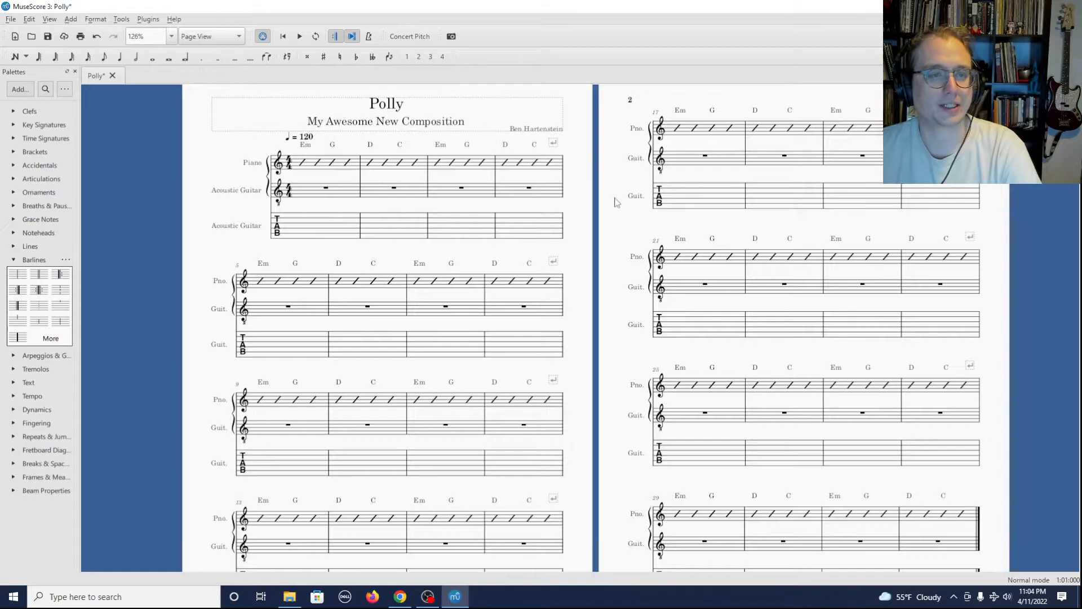
{"action": "scroll", "coordinate": [617, 200], "scroll_direction": "down", "scroll_amount": 3}
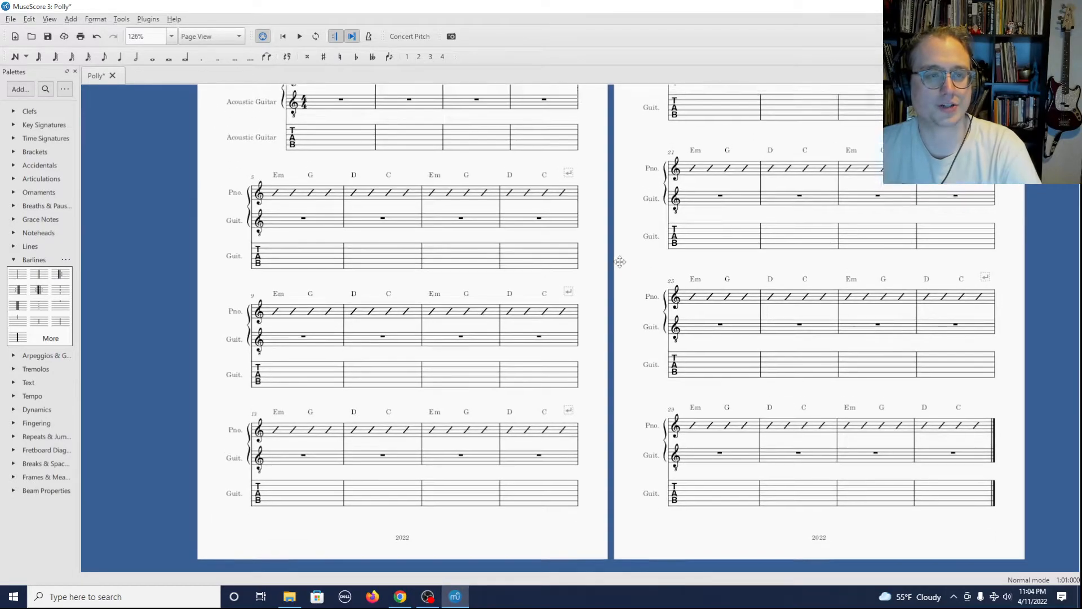
{"action": "scroll", "coordinate": [621, 237], "scroll_direction": "up", "scroll_amount": 3}
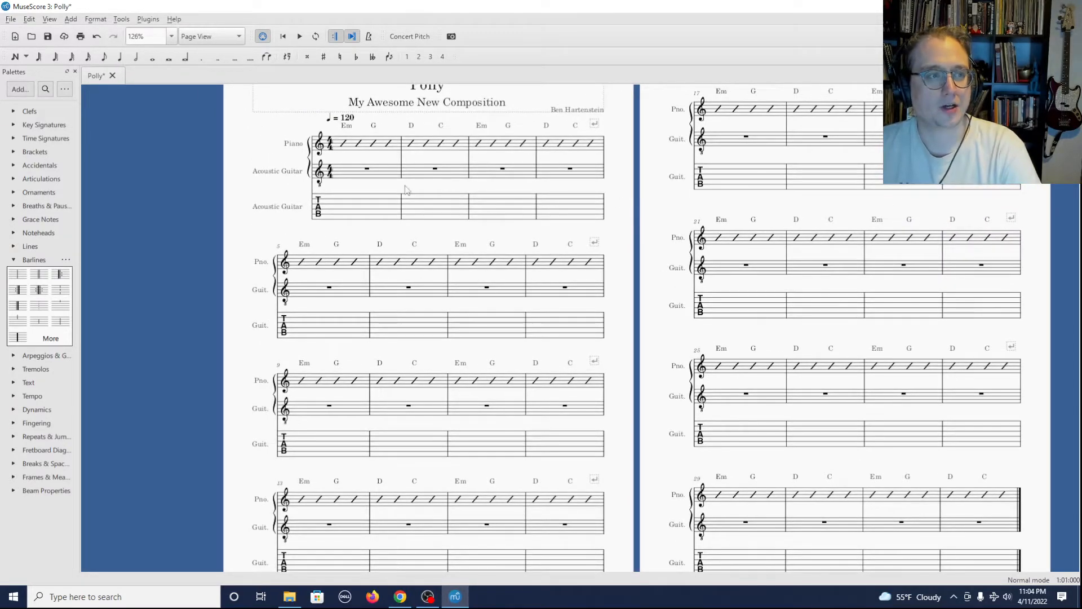
Step: Enter an open-string half note on the sixth string at beat 1 of measure 1 in the guitar tablature
{"action": "left_click", "coordinate": [374, 220]}
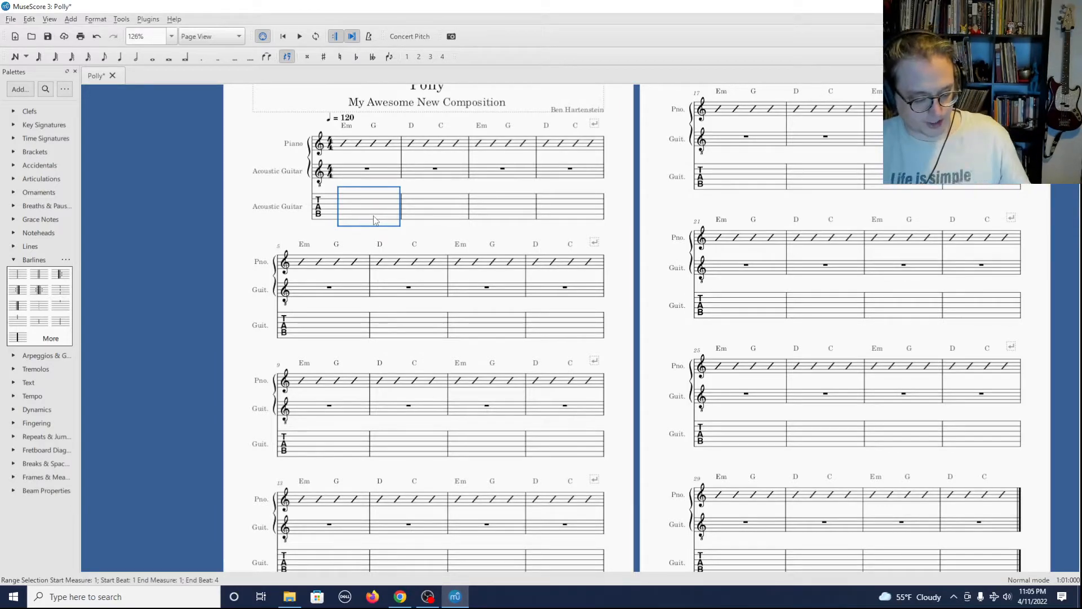
{"action": "scroll", "coordinate": [374, 220], "scroll_direction": "up", "scroll_amount": 5, "text": "ctrl"}
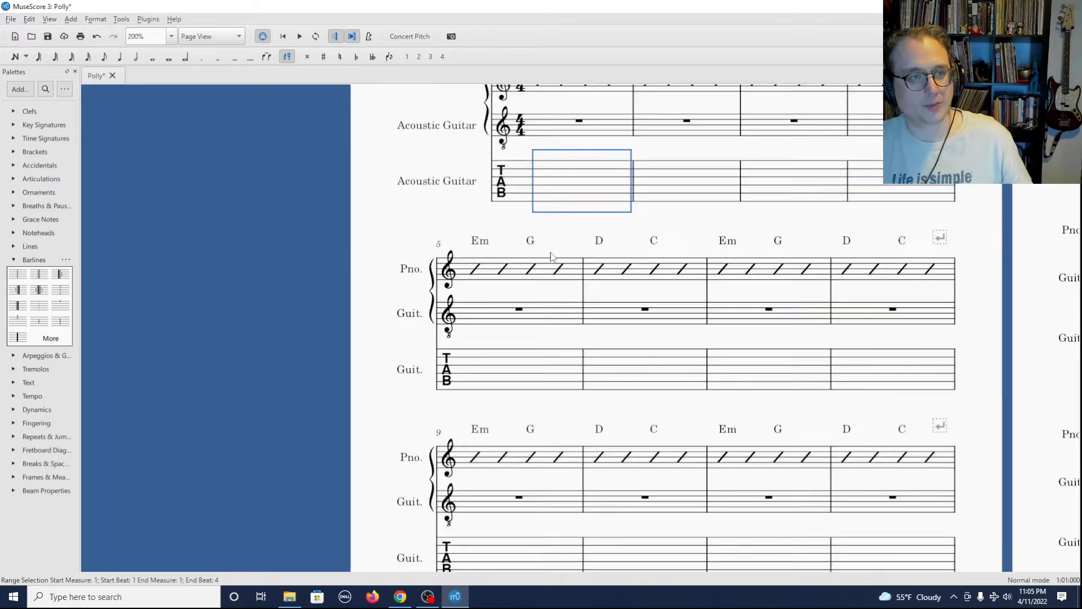
{"action": "left_click", "coordinate": [544, 216]}
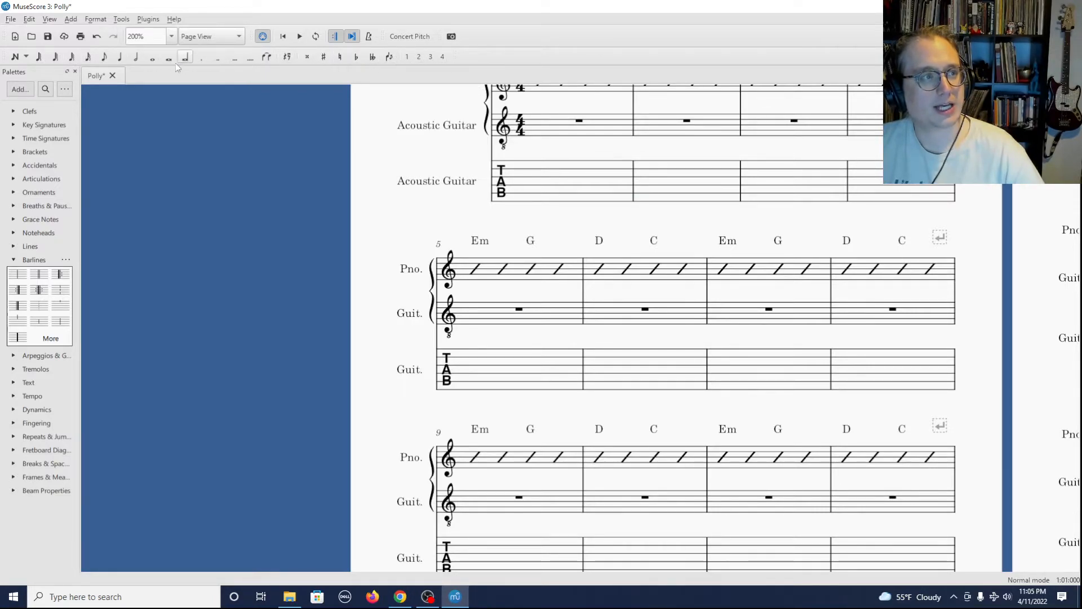
{"action": "left_click", "coordinate": [134, 59]}
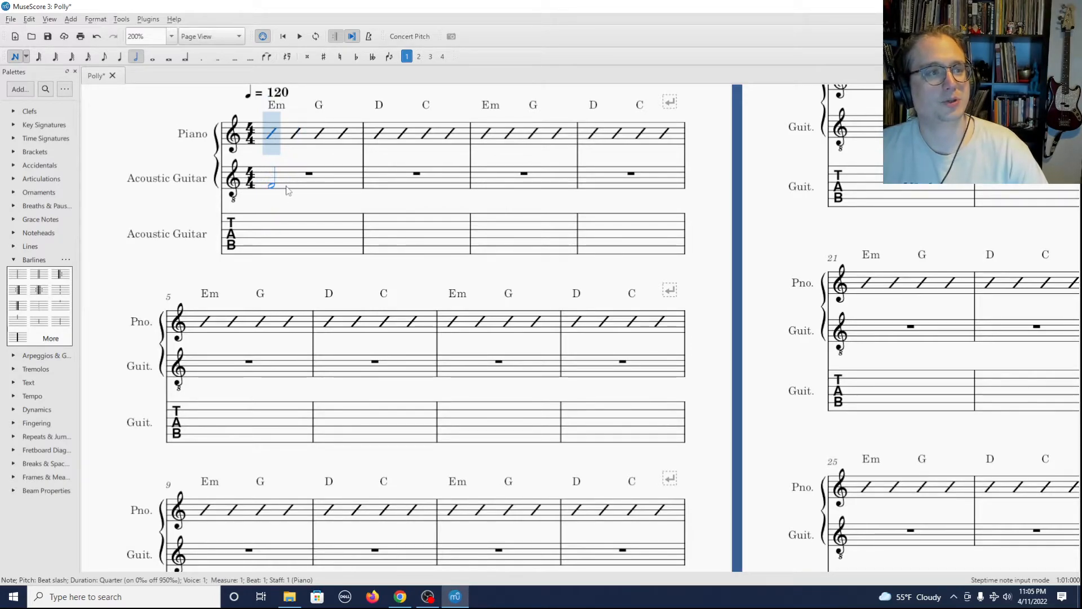
{"action": "left_click", "coordinate": [281, 255]}
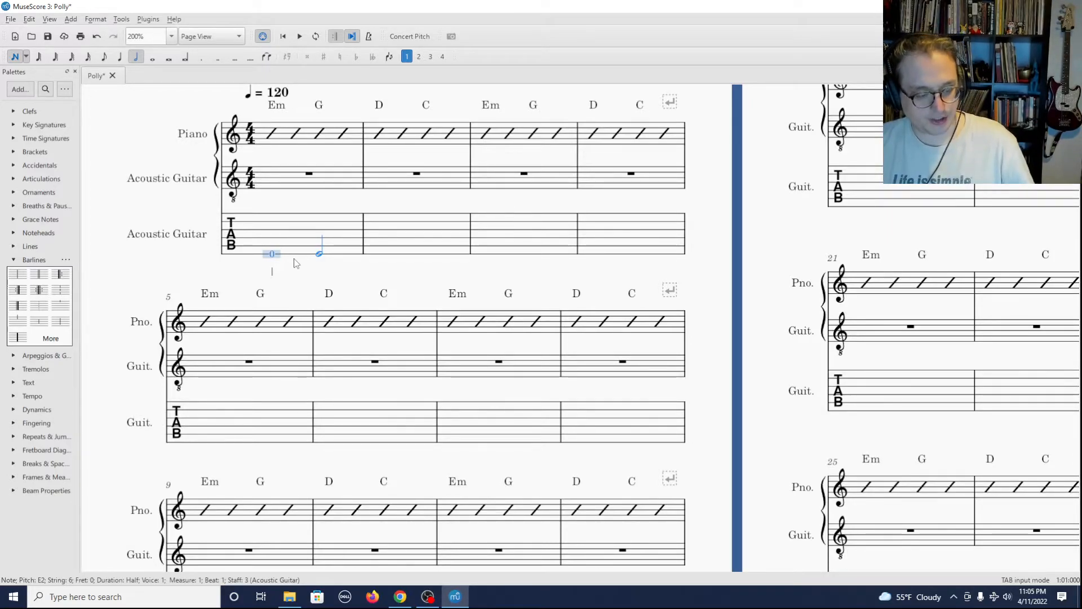
Step: Try fret numbers such as 12, 3 and 4 on the first tablature note, ending with fret 14
{"action": "key", "text": "1"}
{"action": "key", "text": "2"}
{"action": "key", "text": "3"}
{"action": "key", "text": "4"}
{"action": "key", "text": "1"}
{"action": "key", "text": "2"}
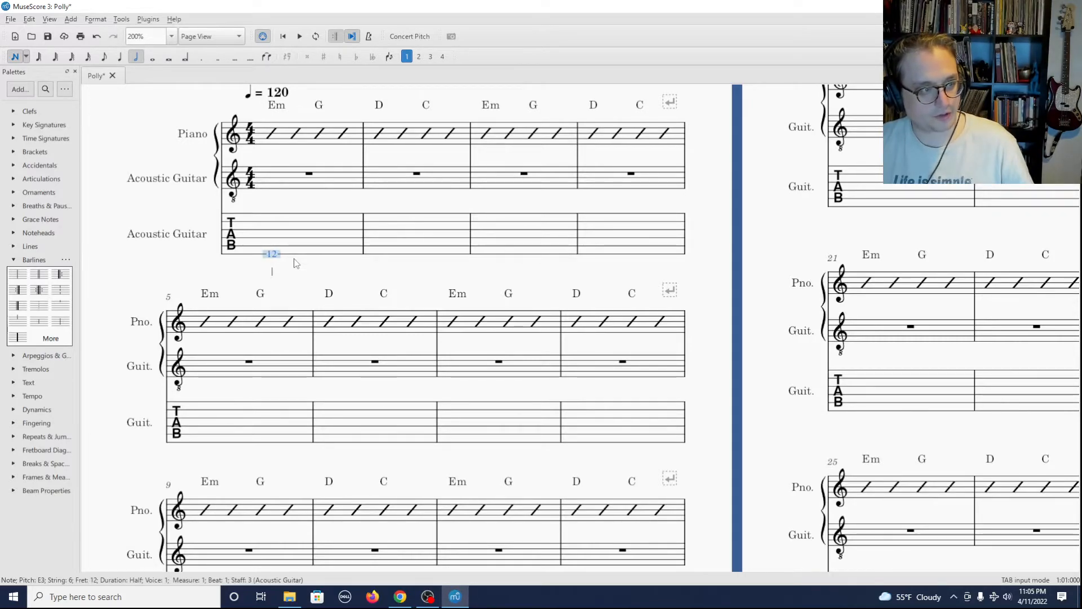
{"action": "key", "text": "2"}
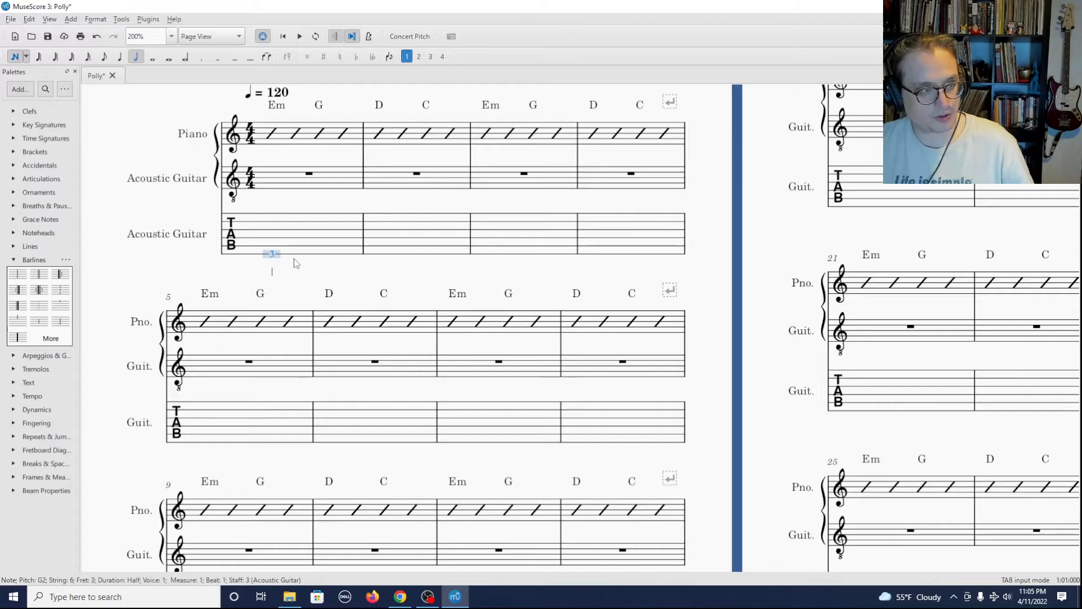
{"action": "key", "text": "4"}
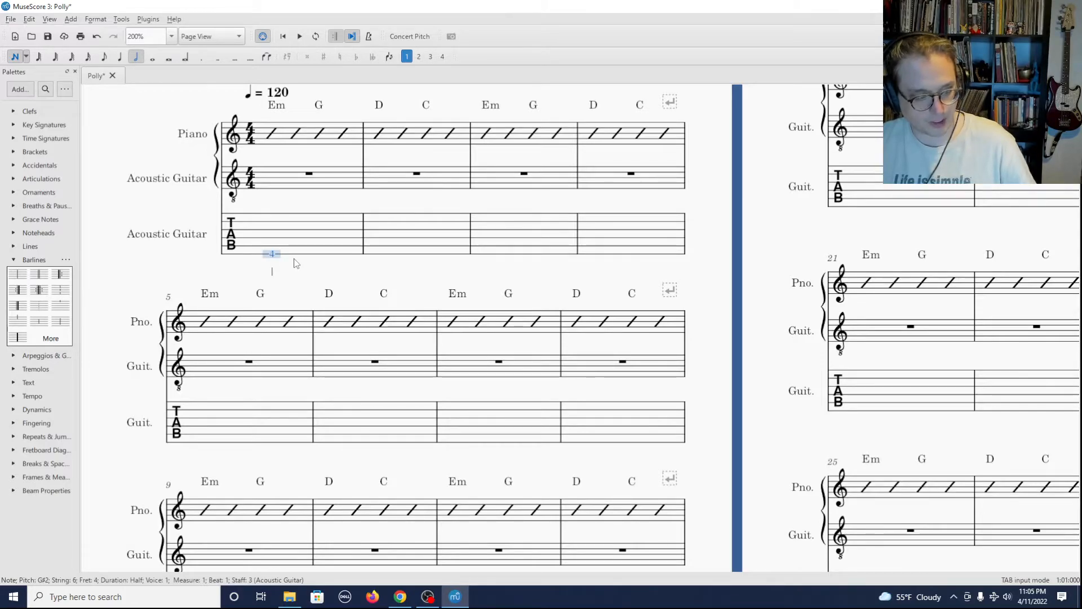
{"action": "key", "text": "1"}
{"action": "key", "text": "4"}
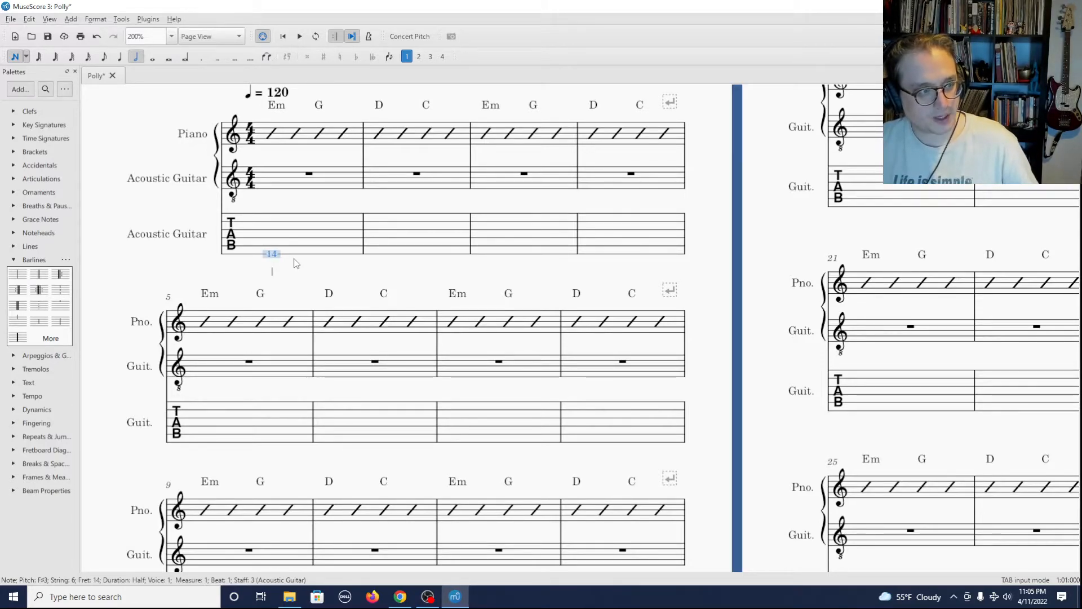
Step: Enter half notes in the guitar tablature: frets 0 and 3 on string 6 in measure 1, frets 5 and 3 on string 5 in measure 2
{"action": "key", "text": "0"}
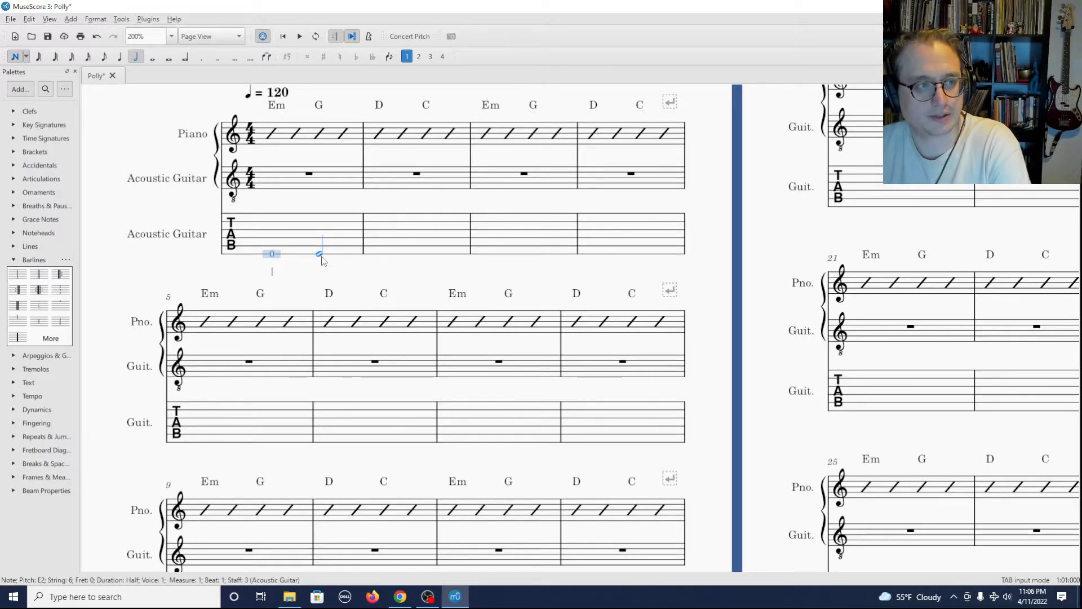
{"action": "left_click", "coordinate": [321, 256]}
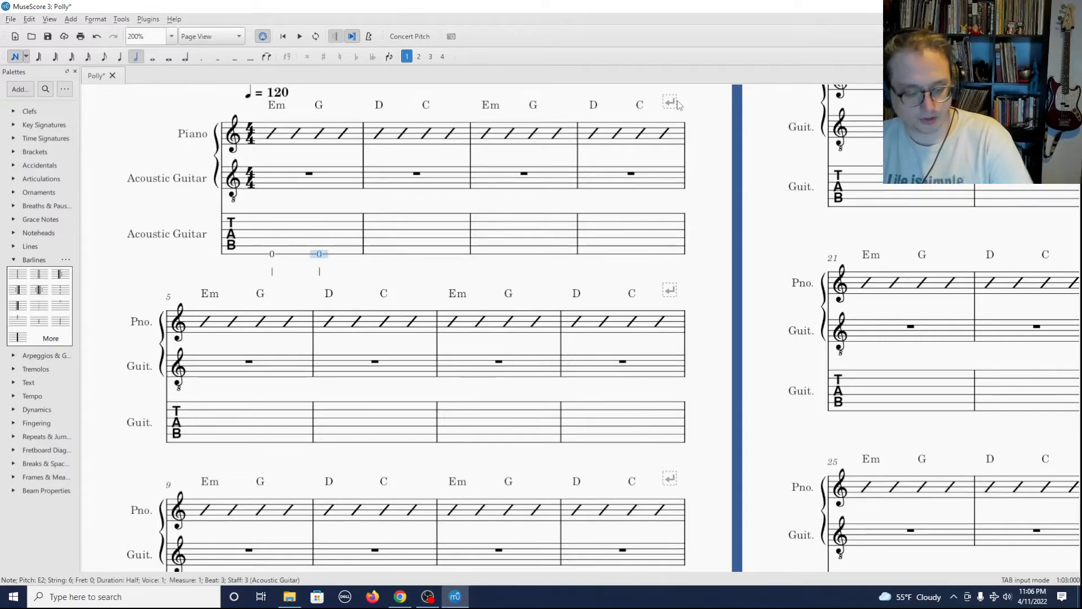
{"action": "key", "text": "3"}
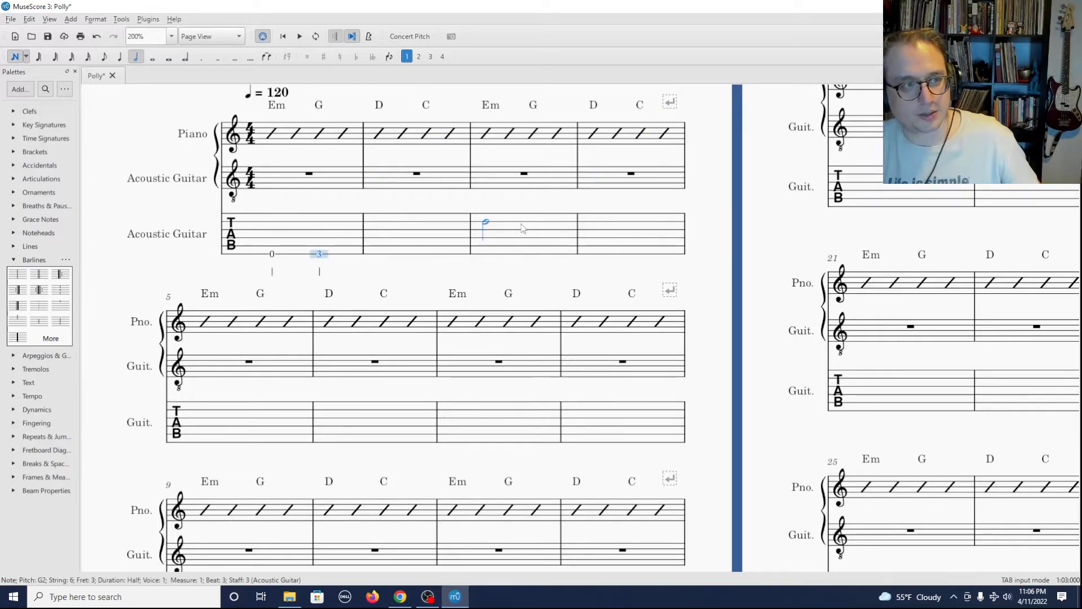
{"action": "left_click", "coordinate": [379, 248]}
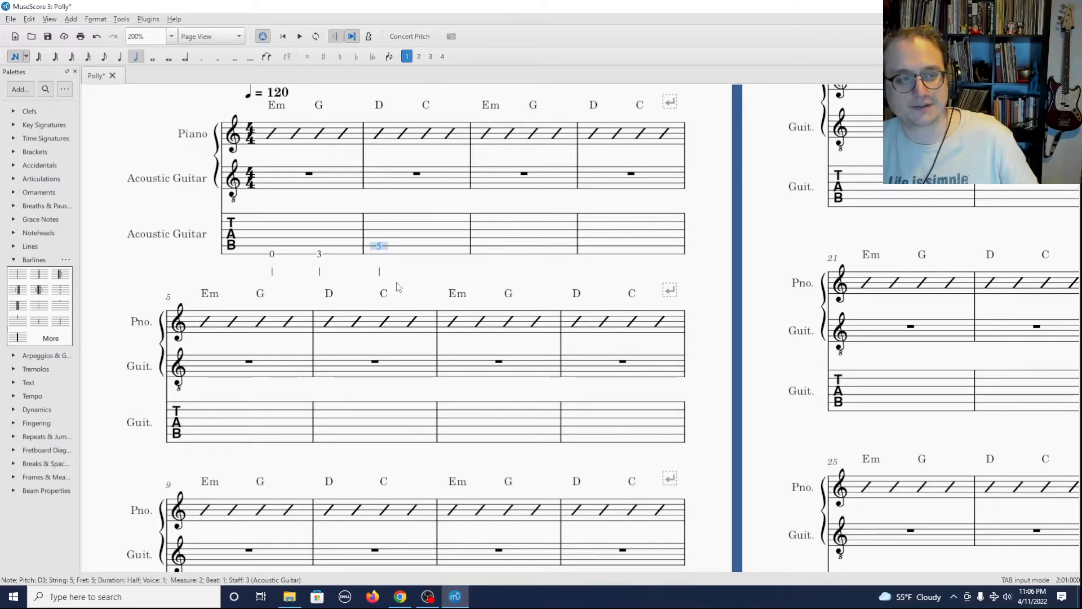
{"action": "left_click", "coordinate": [414, 246]}
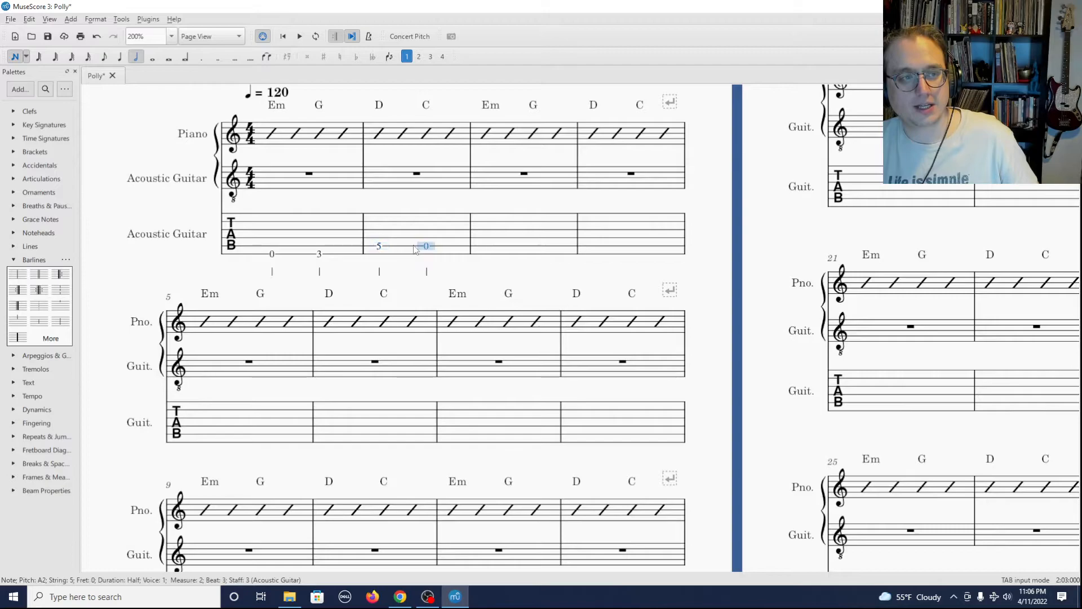
{"action": "key", "text": "3"}
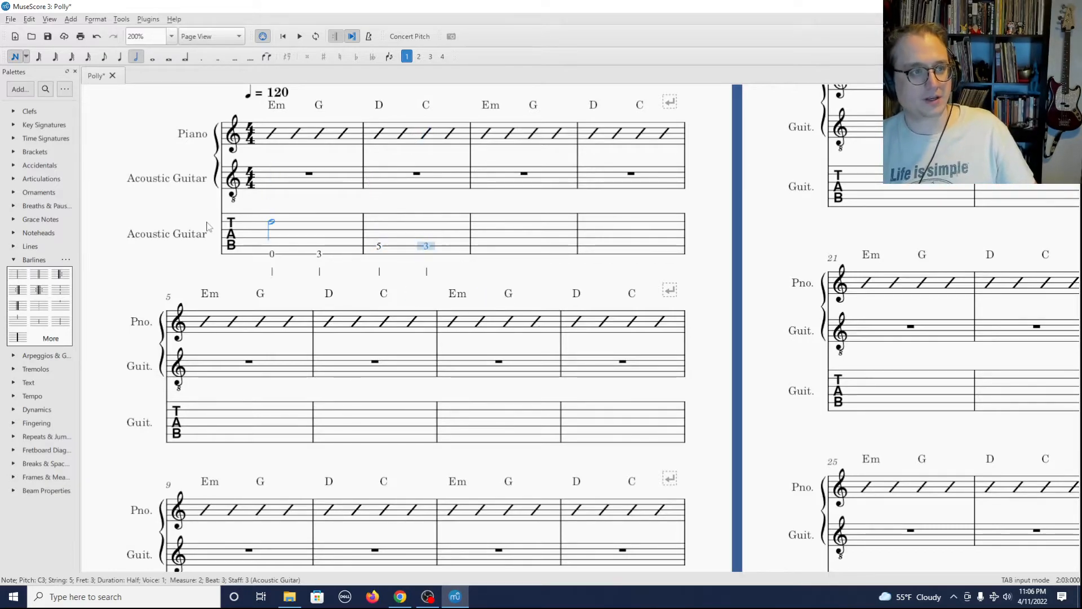
{"action": "left_click", "coordinate": [18, 57]}
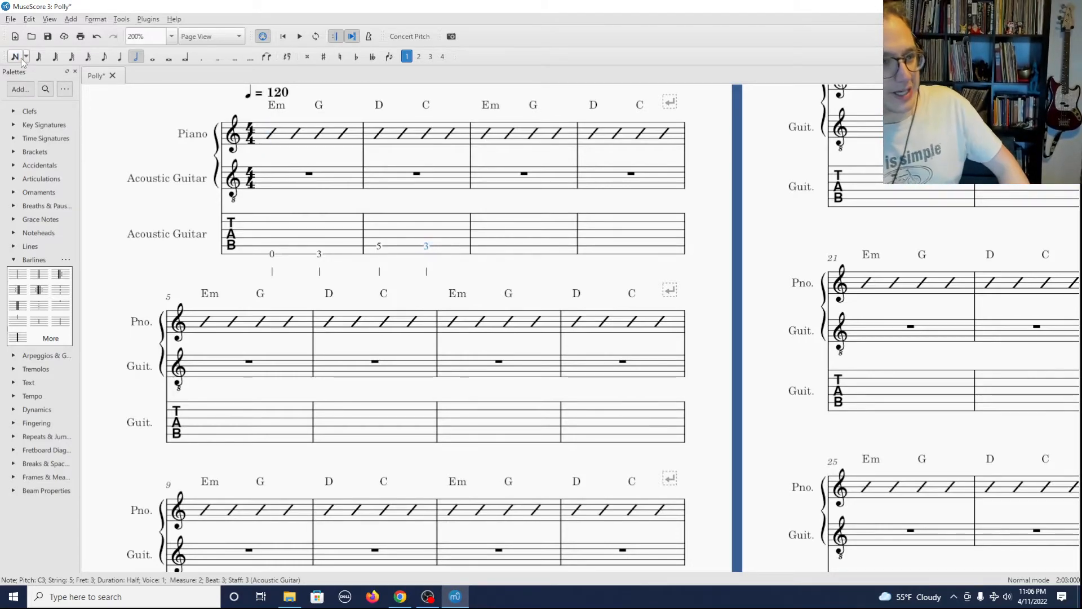
Step: Copy measures 1–2 of the guitar tablature into the Acoustic Guitar treble staff, starting at measure 1
{"action": "left_click", "coordinate": [312, 246]}
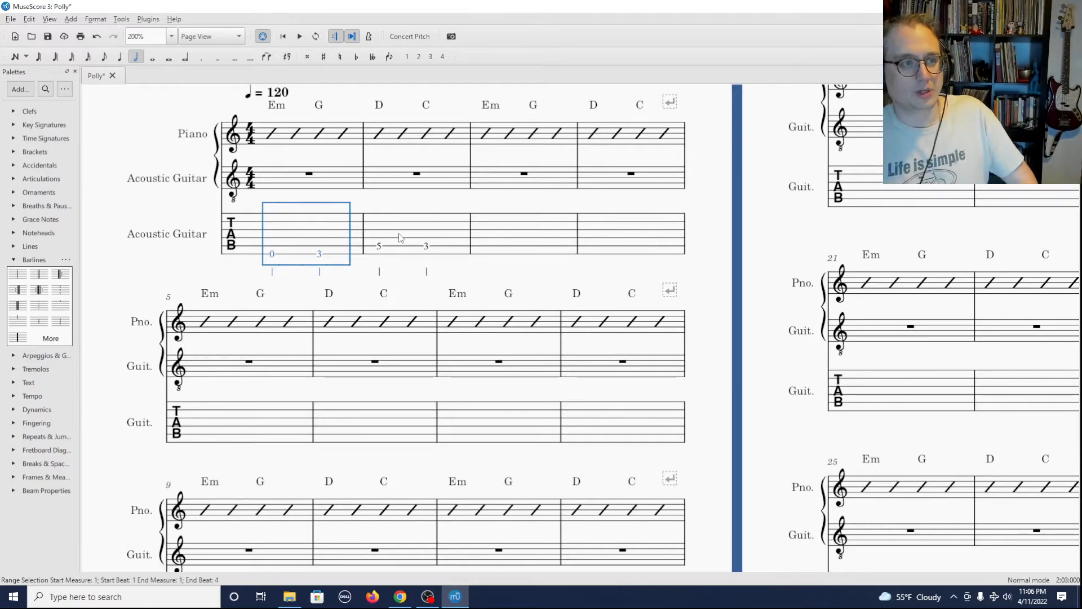
{"action": "left_click", "coordinate": [424, 237], "text": "shift"}
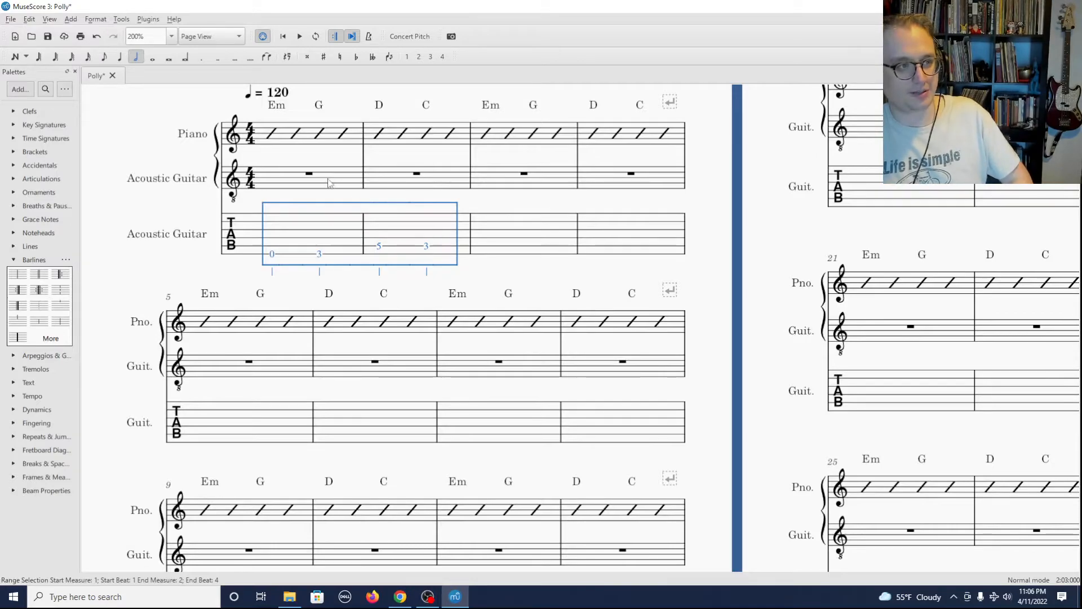
{"action": "left_click", "coordinate": [279, 180]}
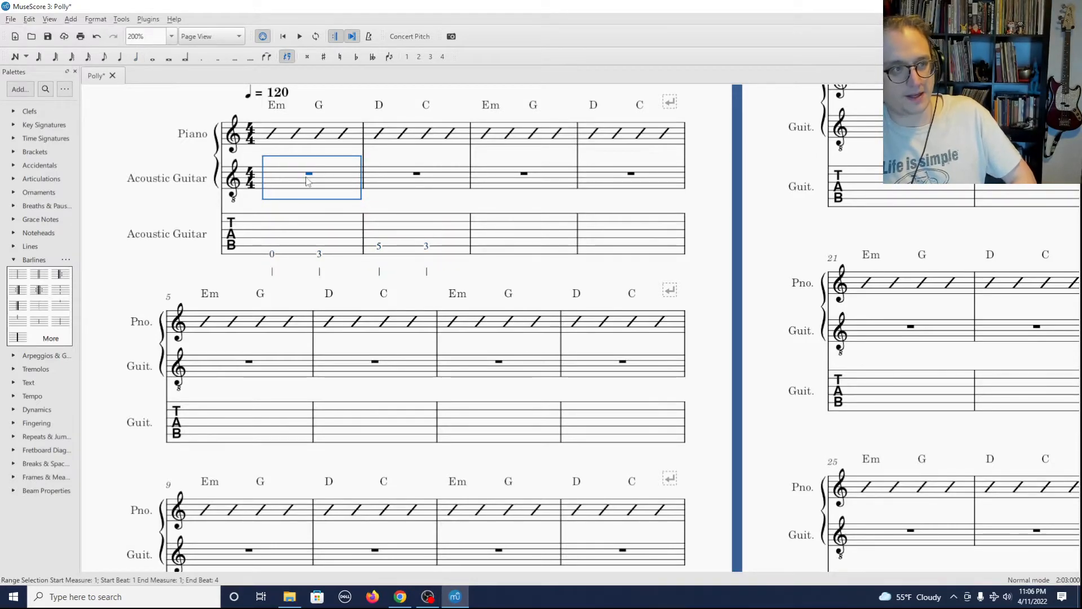
{"action": "key", "text": "ctrl+v"}
{"action": "left_click", "coordinate": [304, 178]}
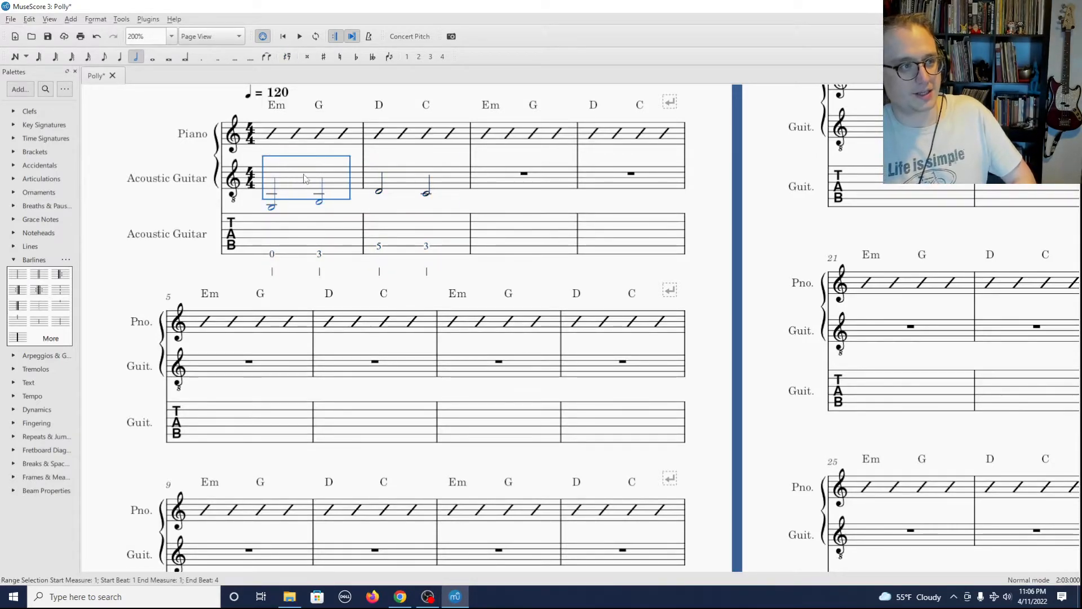
{"action": "left_click", "coordinate": [297, 222]}
{"action": "key", "text": "Escape"}
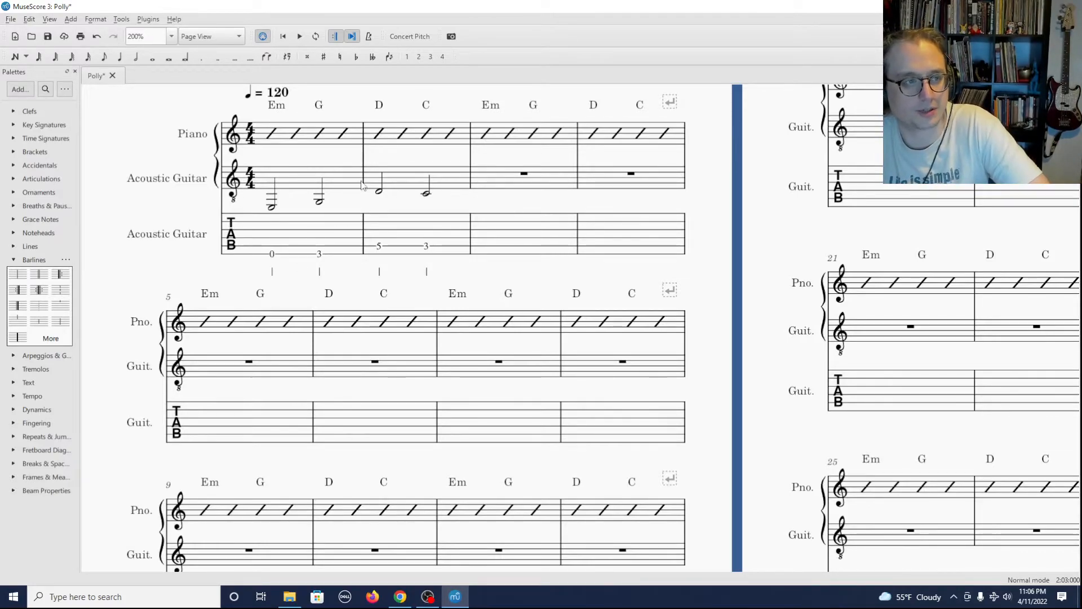
Step: Undo the paste in the Acoustic Guitar treble staff
{"action": "left_click", "coordinate": [413, 181]}
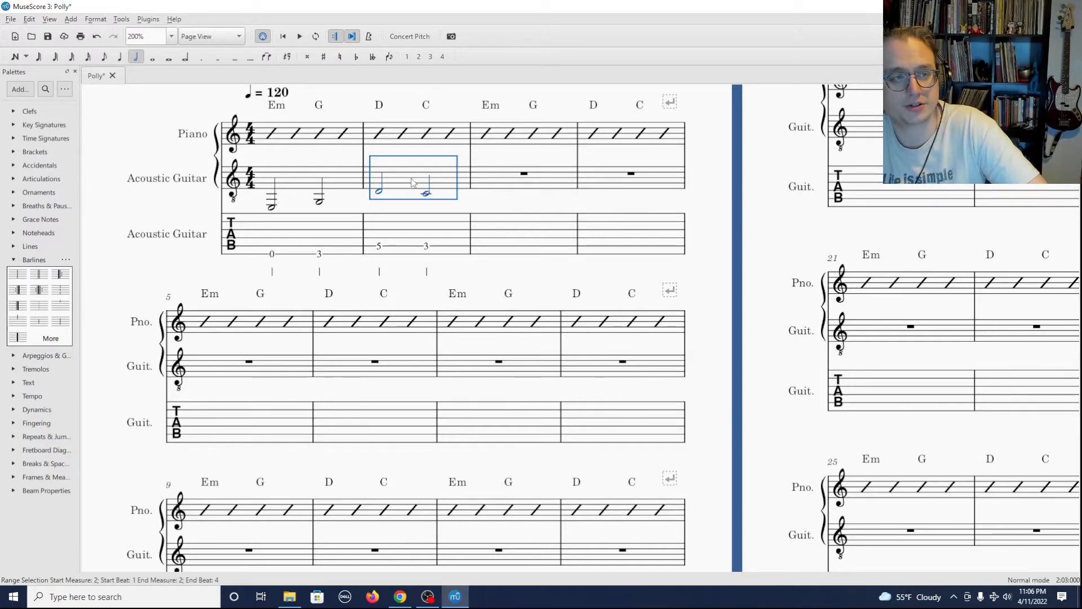
{"action": "left_click", "coordinate": [335, 178]}
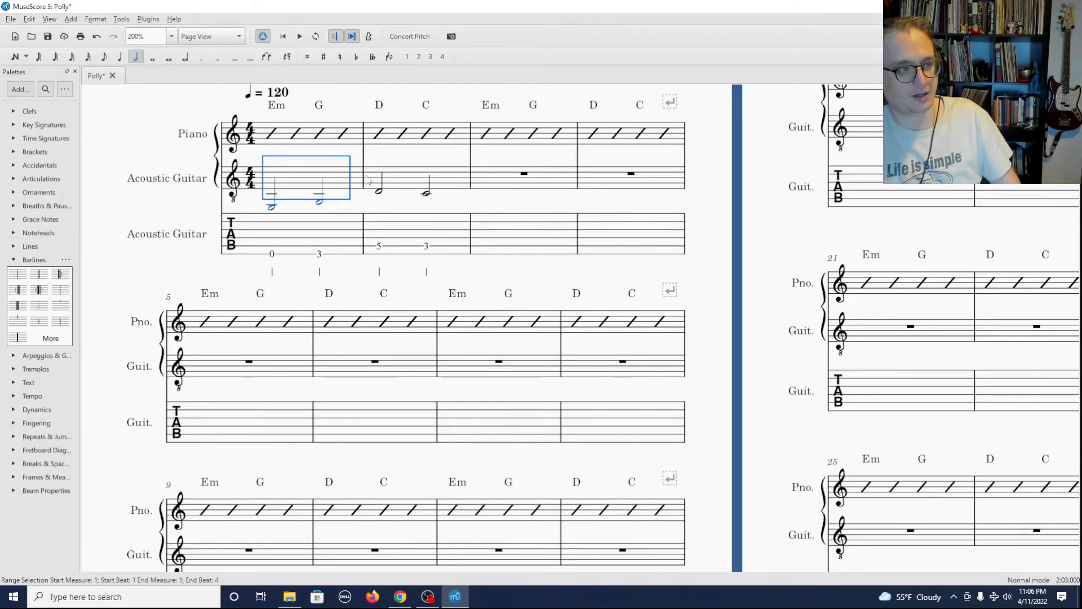
{"action": "key", "text": "ctrl+z"}
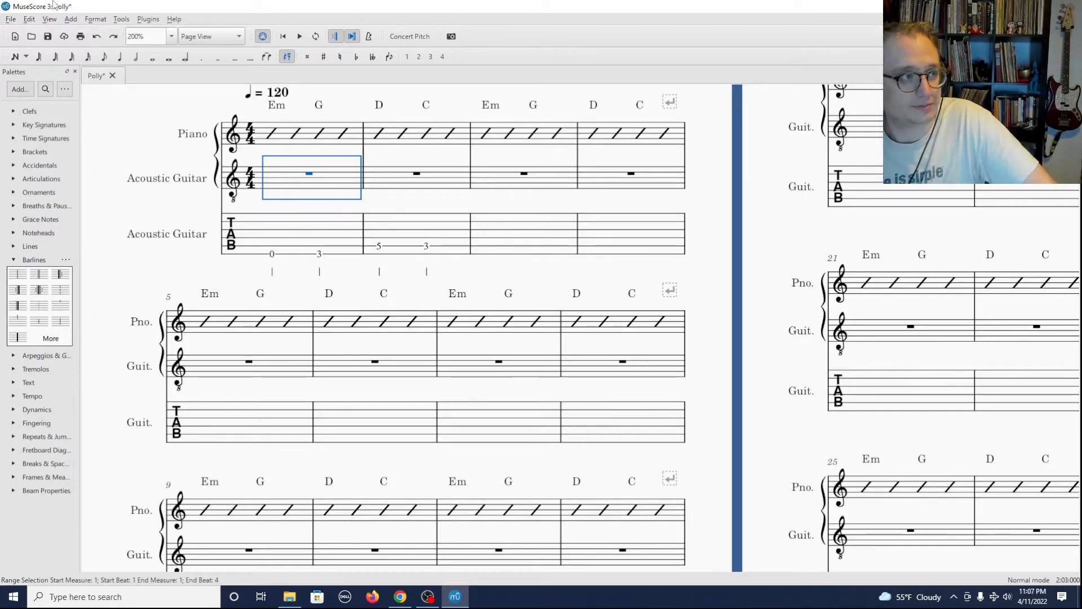
Step: Remove the standard-notation Acoustic Guitar from the score's instruments, keeping the tablature version
{"action": "left_click", "coordinate": [28, 19]}
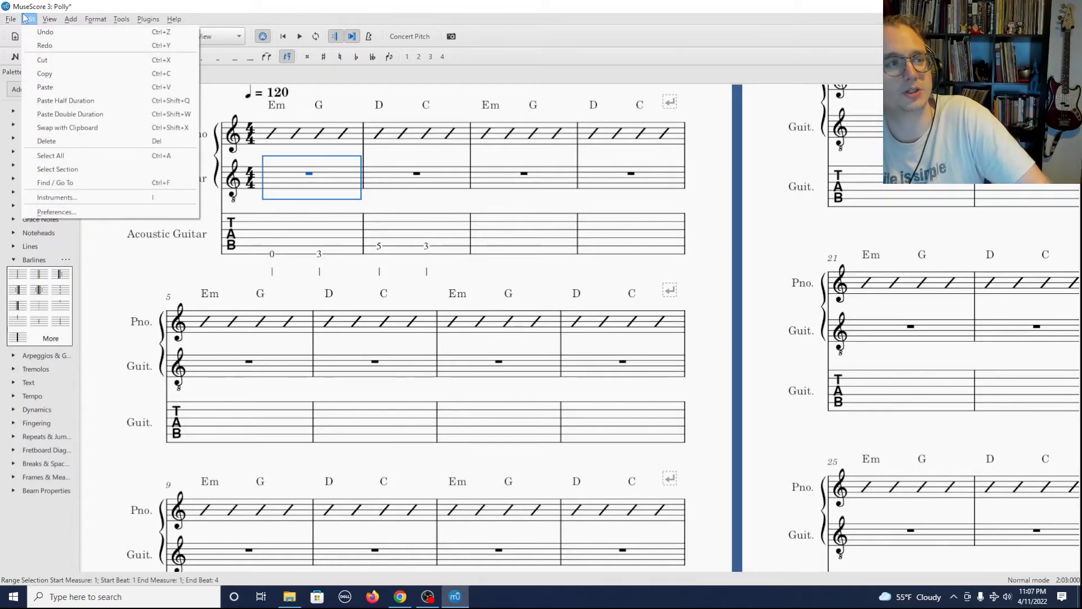
{"action": "left_click", "coordinate": [67, 197]}
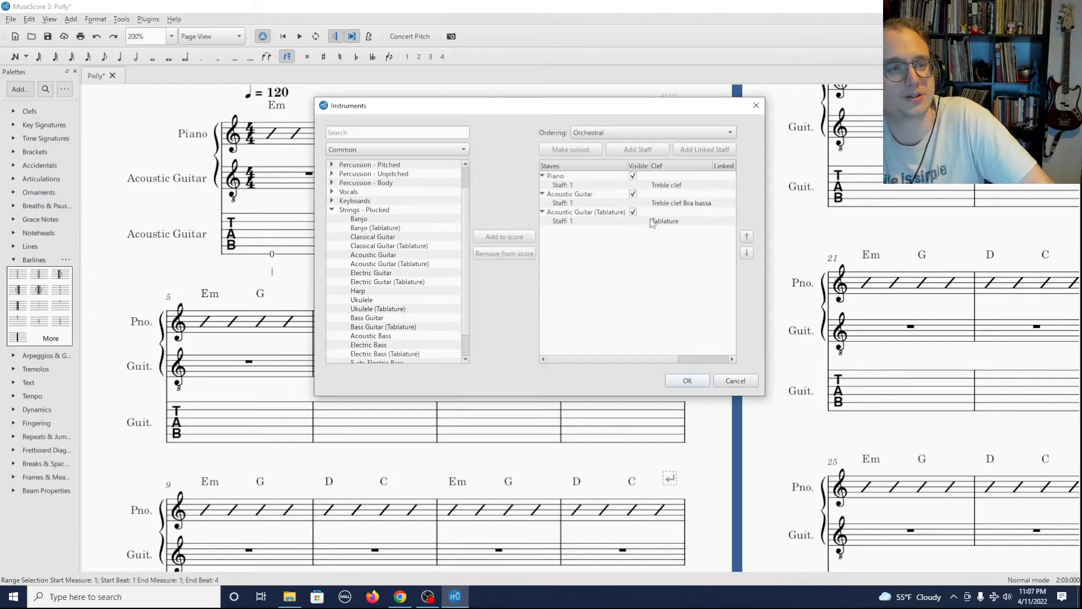
{"action": "left_click", "coordinate": [594, 203]}
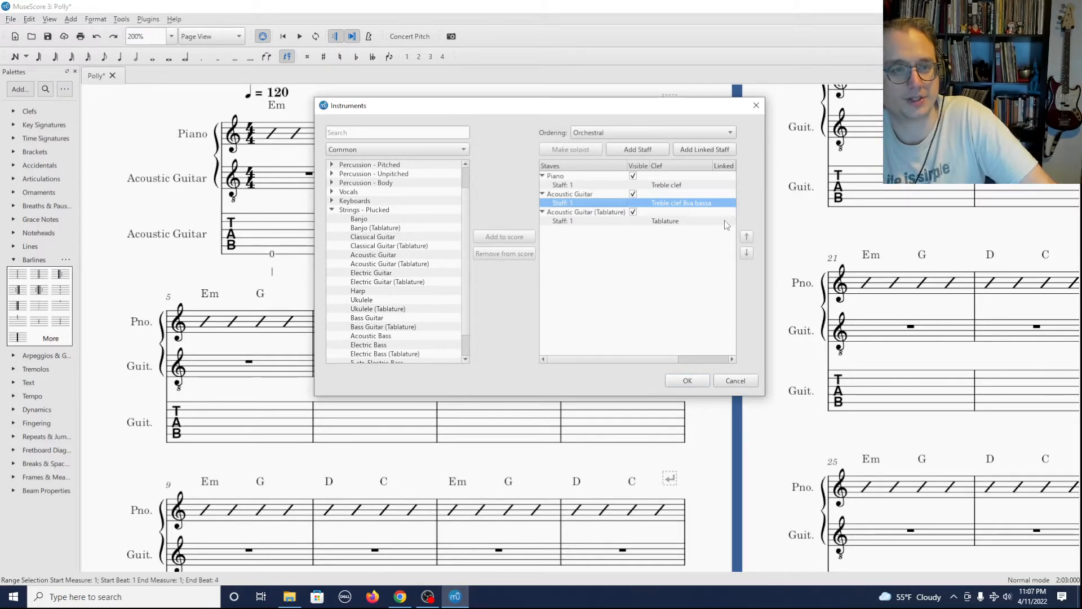
{"action": "left_click", "coordinate": [567, 194]}
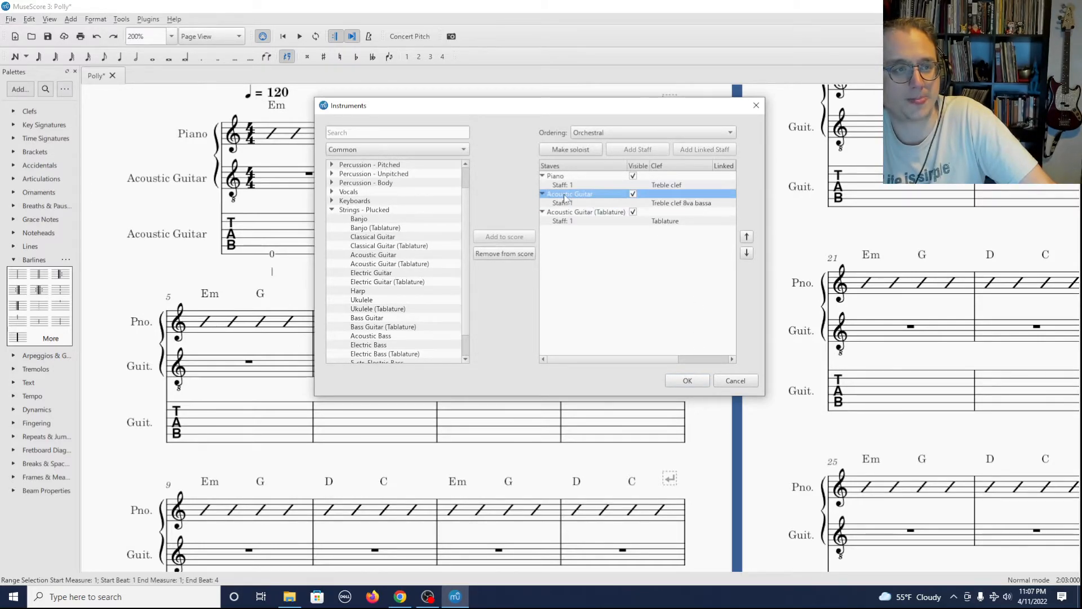
{"action": "left_click", "coordinate": [500, 254]}
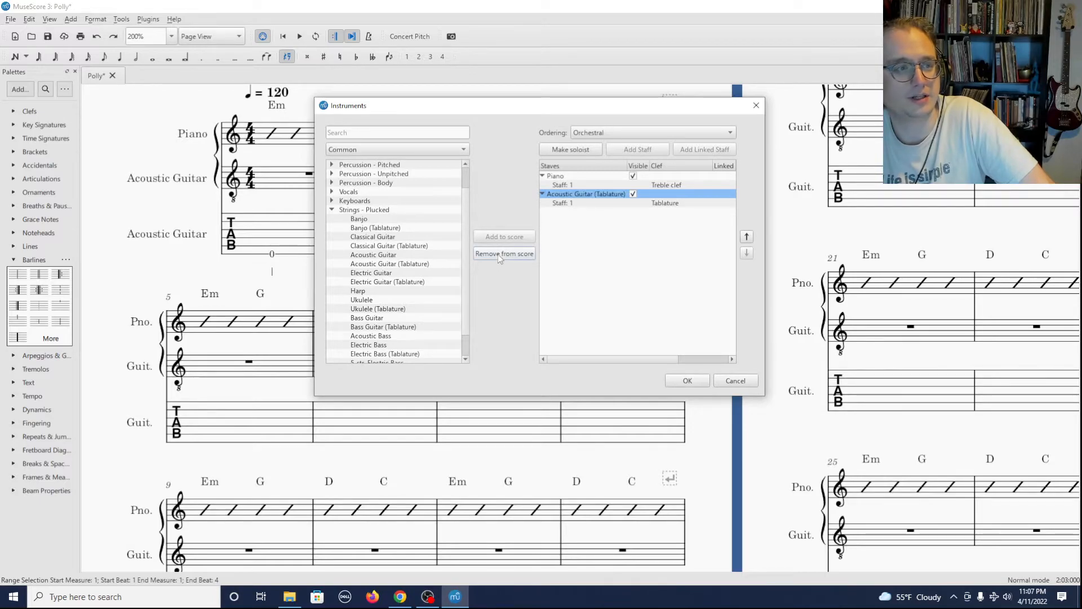
Step: Add Electric Bass (Tablature) to the instruments and apply the changes to the score
{"action": "scroll", "coordinate": [337, 309], "scroll_direction": "down", "scroll_amount": 1}
{"action": "left_click", "coordinate": [401, 329]}
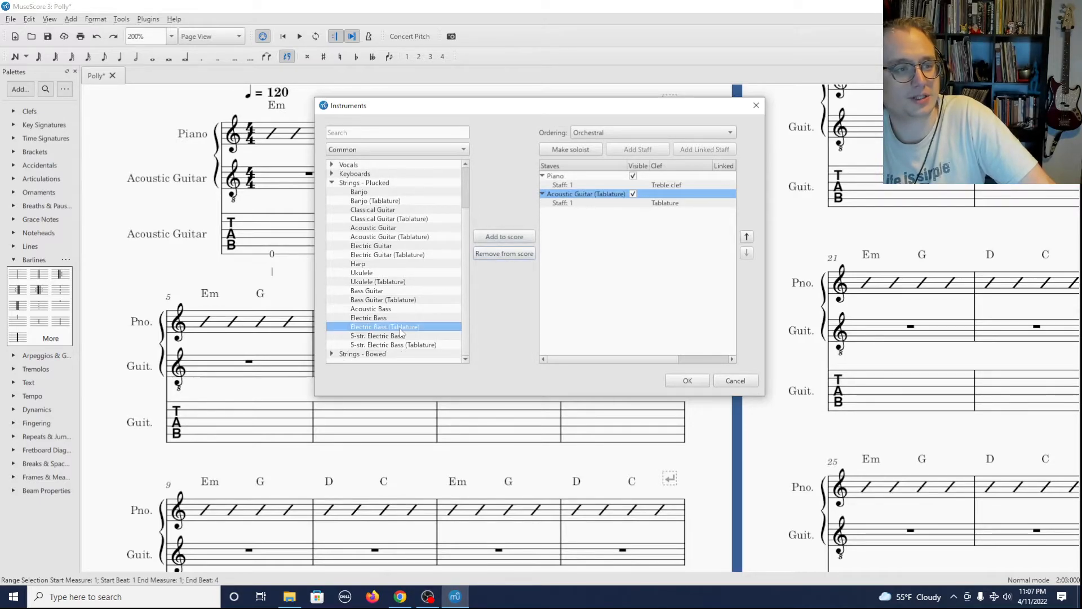
{"action": "left_click", "coordinate": [512, 239]}
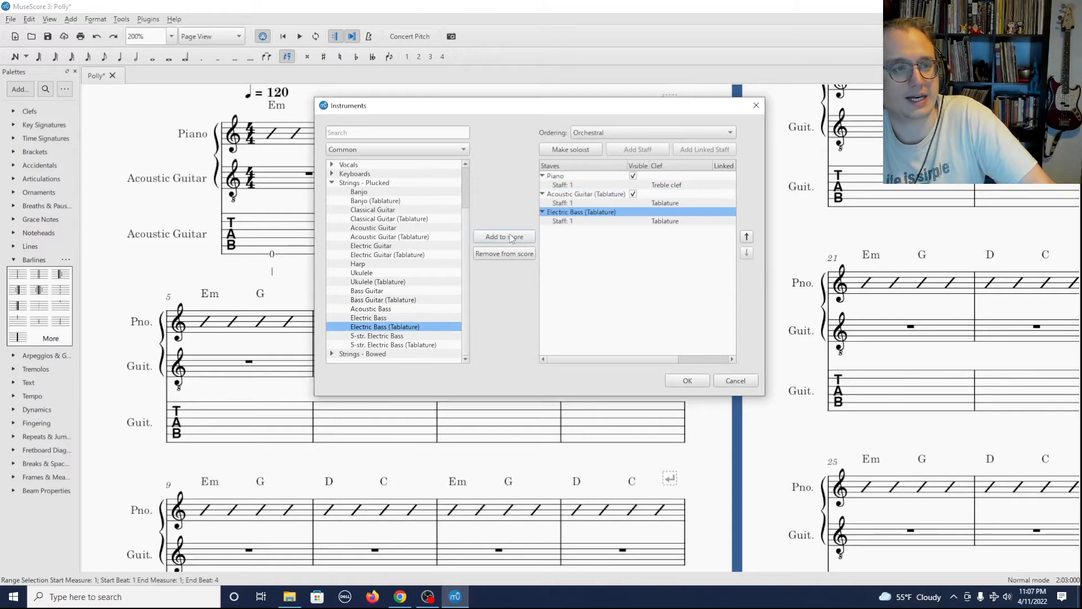
{"action": "left_click", "coordinate": [688, 381]}
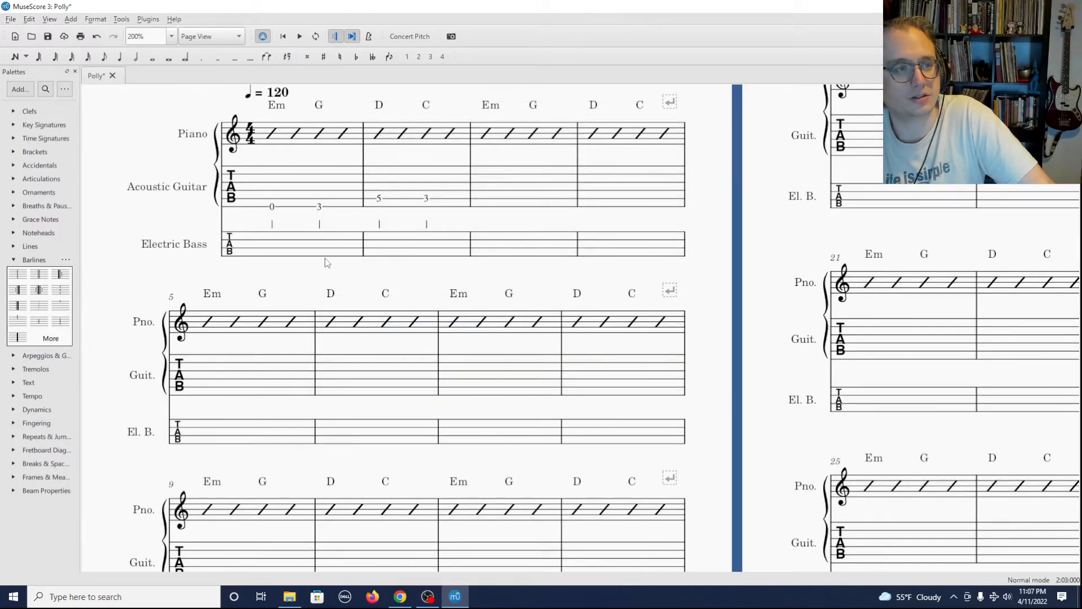
Step: Copy measures 1–2 of the guitar tablature into the Electric Bass staff, starting at measure 1
{"action": "left_click", "coordinate": [335, 195]}
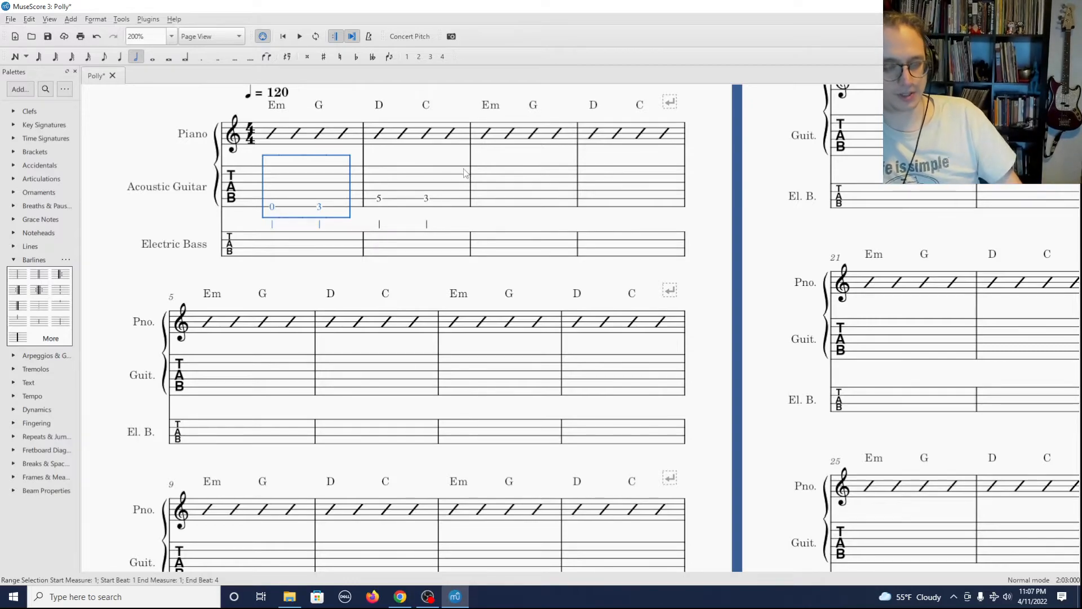
{"action": "left_click", "coordinate": [463, 190], "text": "shift"}
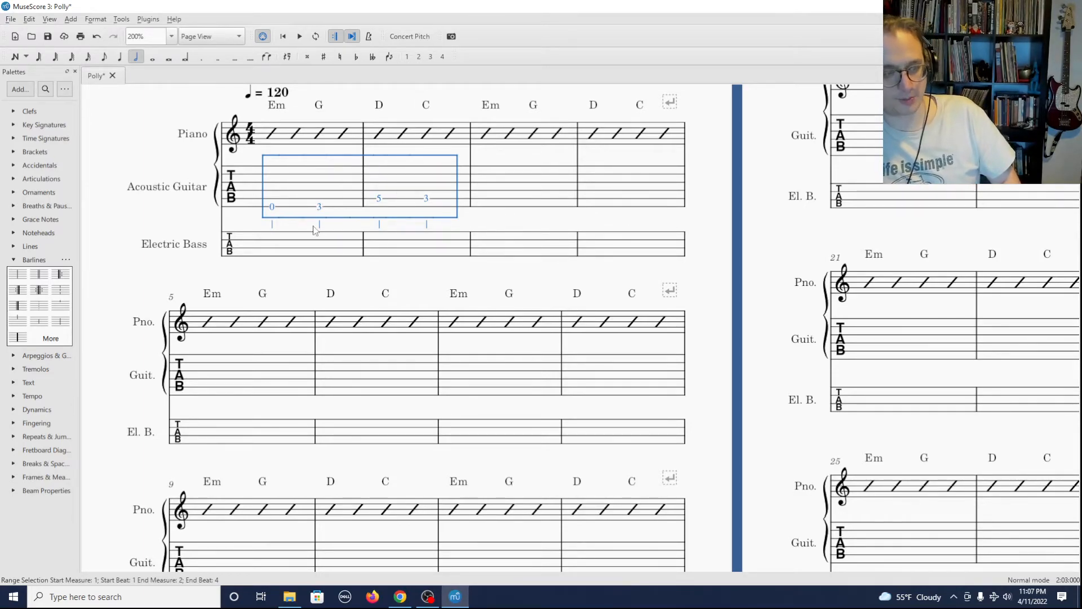
{"action": "left_click", "coordinate": [314, 255]}
{"action": "key", "text": "ctrl+v"}
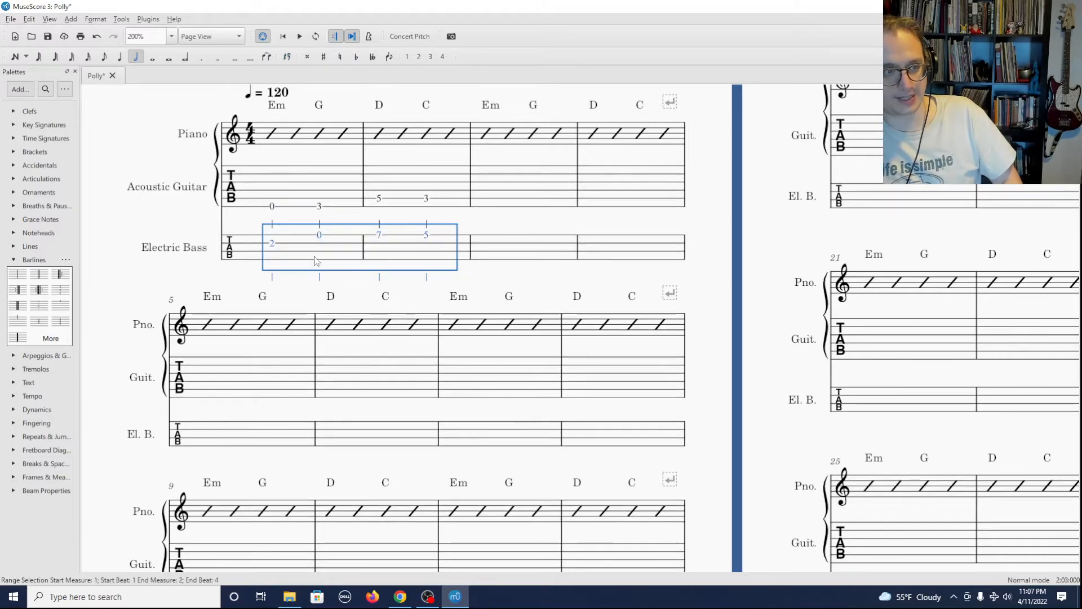
Step: Compare the fret numbers in measures 1–2 of the guitar and electric bass tablature staves
{"action": "left_click", "coordinate": [329, 260]}
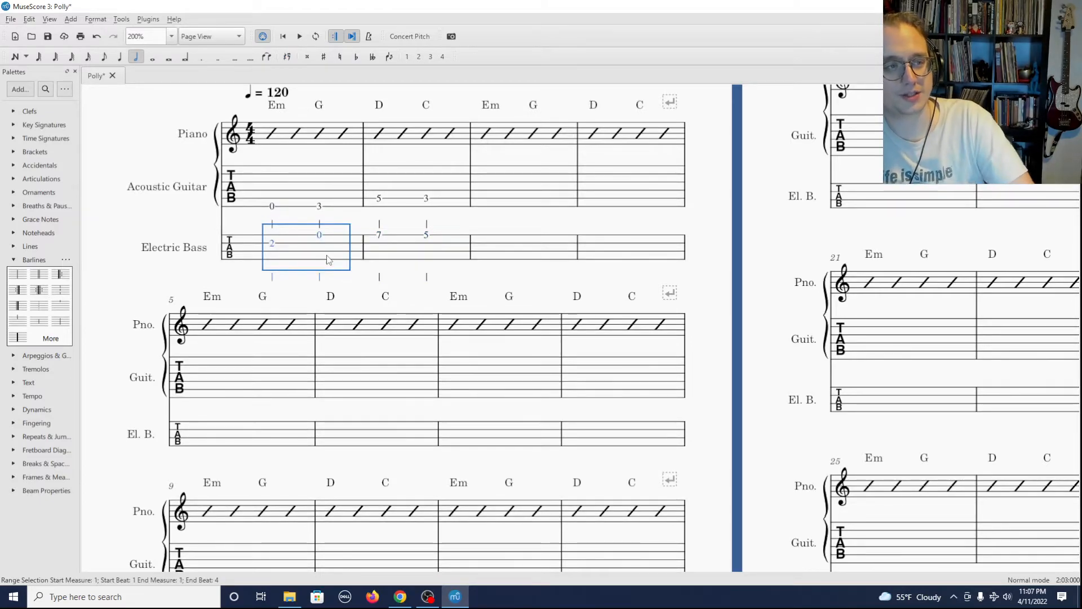
{"action": "left_click", "coordinate": [383, 251]}
{"action": "left_click", "coordinate": [286, 197]}
{"action": "left_click", "coordinate": [401, 185]}
{"action": "left_click", "coordinate": [340, 193]}
{"action": "left_click", "coordinate": [377, 189]}
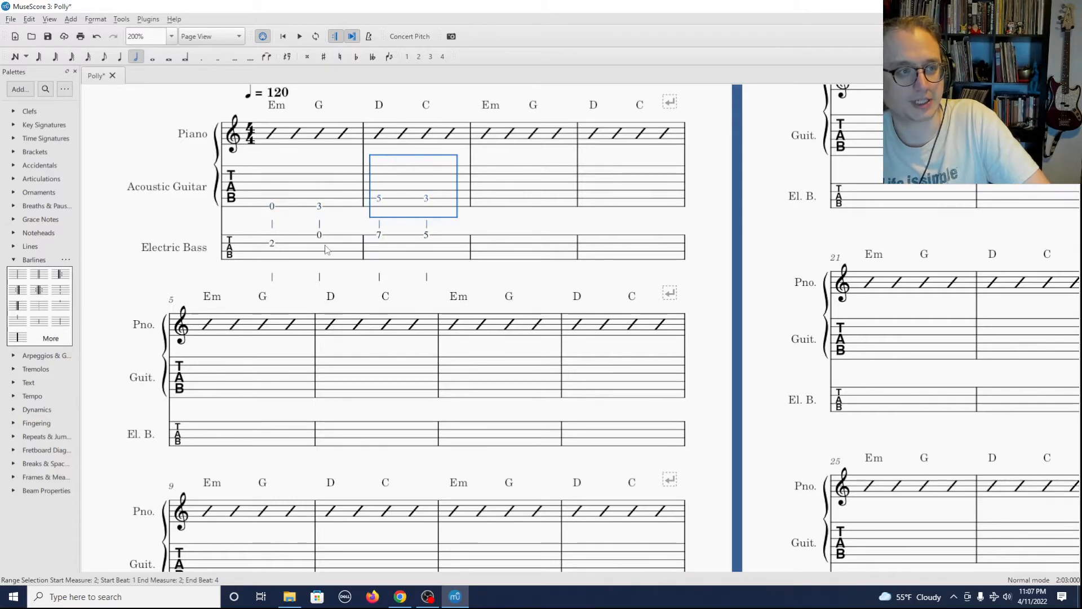
{"action": "left_click", "coordinate": [326, 256]}
{"action": "key", "text": "Escape"}
{"action": "left_click", "coordinate": [377, 261]}
{"action": "left_click", "coordinate": [363, 263]}
Step: Transpose measures 1–2 of the Electric Bass tablature chromatically down by a perfect octave
{"action": "left_click", "coordinate": [374, 260]}
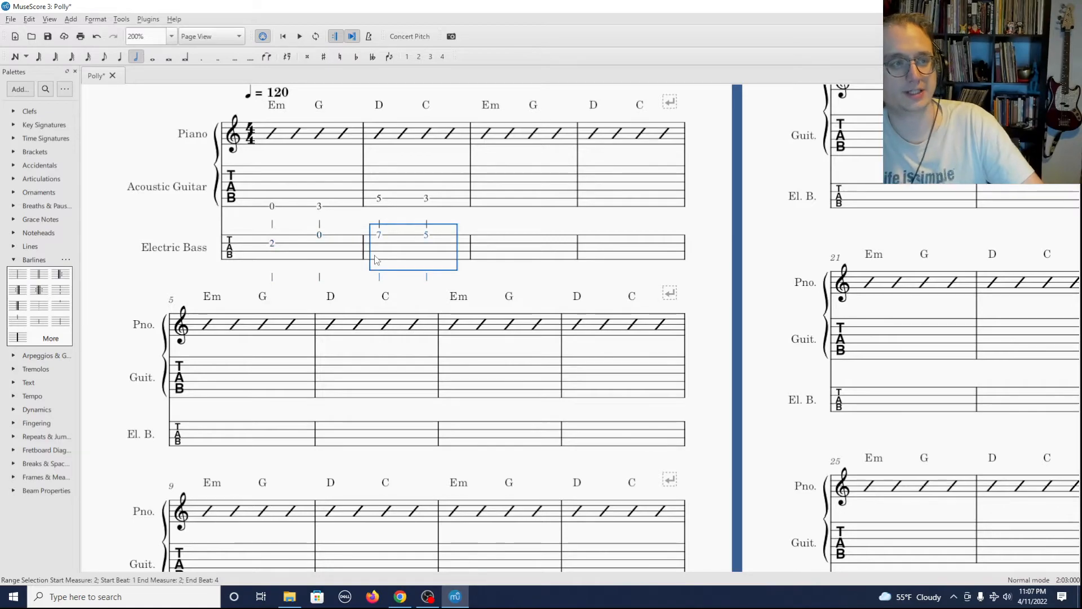
{"action": "left_click", "coordinate": [334, 254], "text": "shift"}
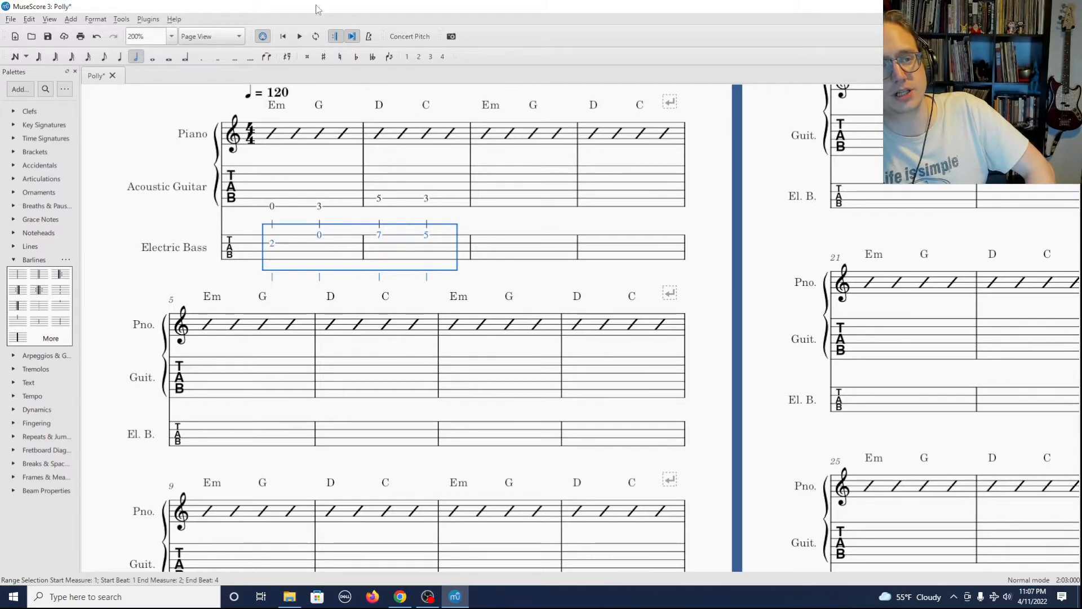
{"action": "left_click", "coordinate": [121, 20]}
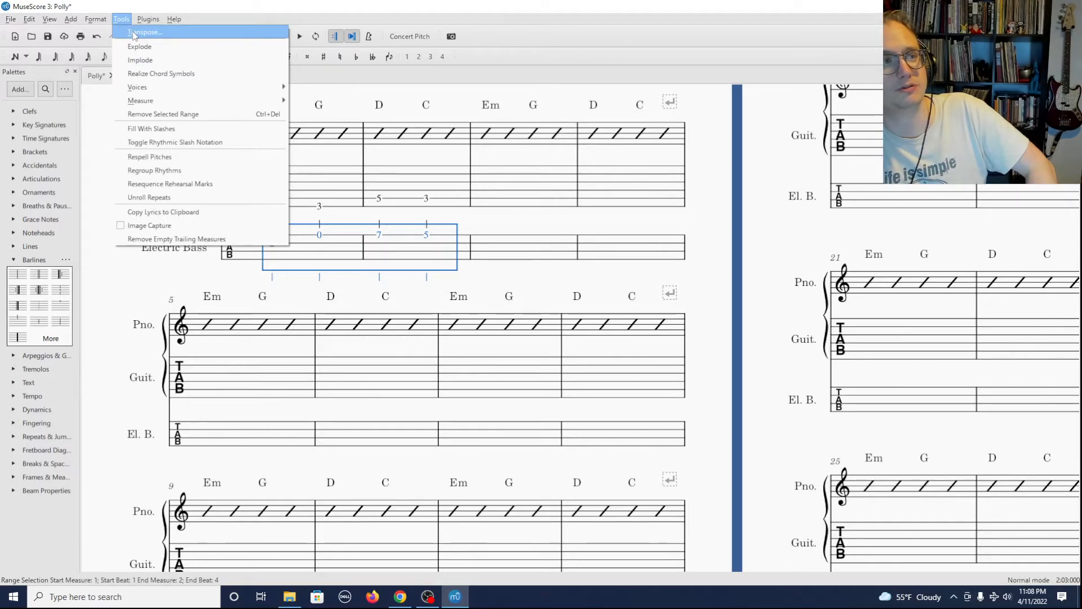
{"action": "left_click", "coordinate": [135, 35]}
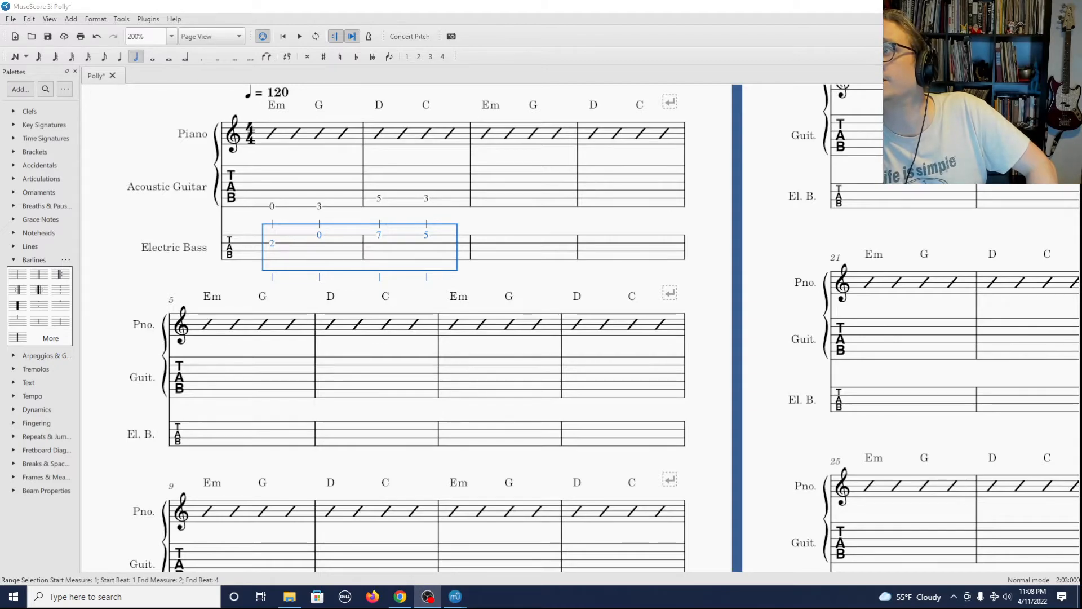
{"action": "left_click_drag", "start_coordinate": [837, 469], "coordinate": [608, 131]}
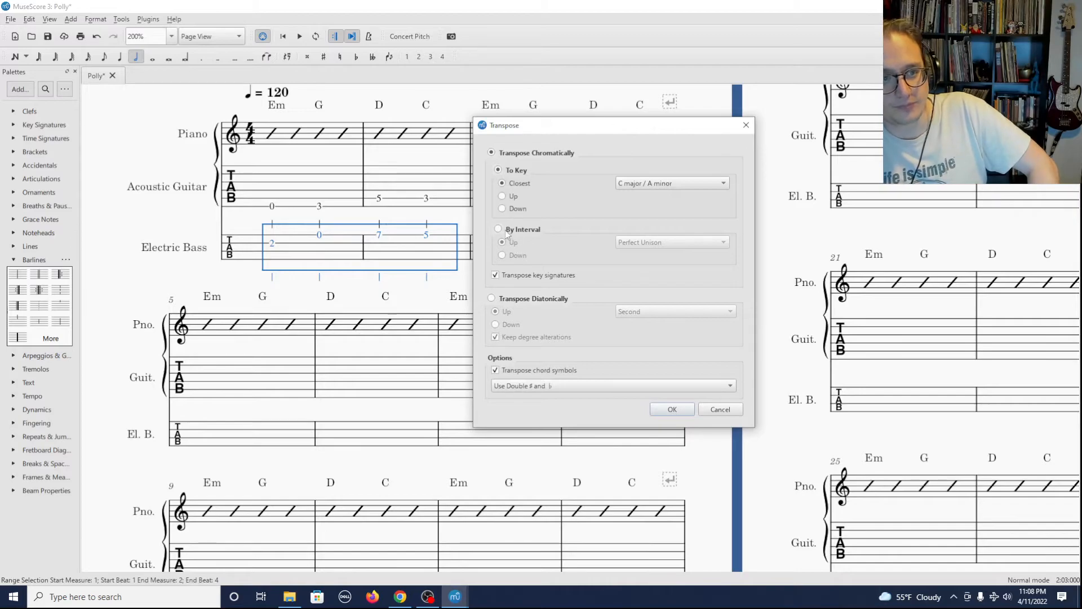
{"action": "left_click", "coordinate": [499, 229]}
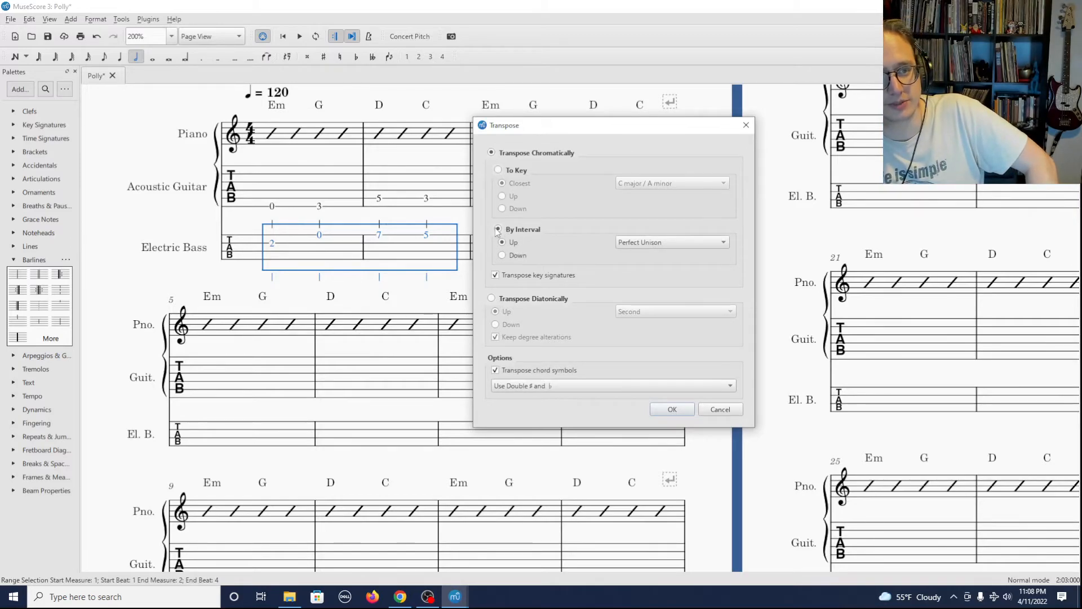
{"action": "left_click", "coordinate": [512, 256]}
{"action": "left_click", "coordinate": [665, 242]}
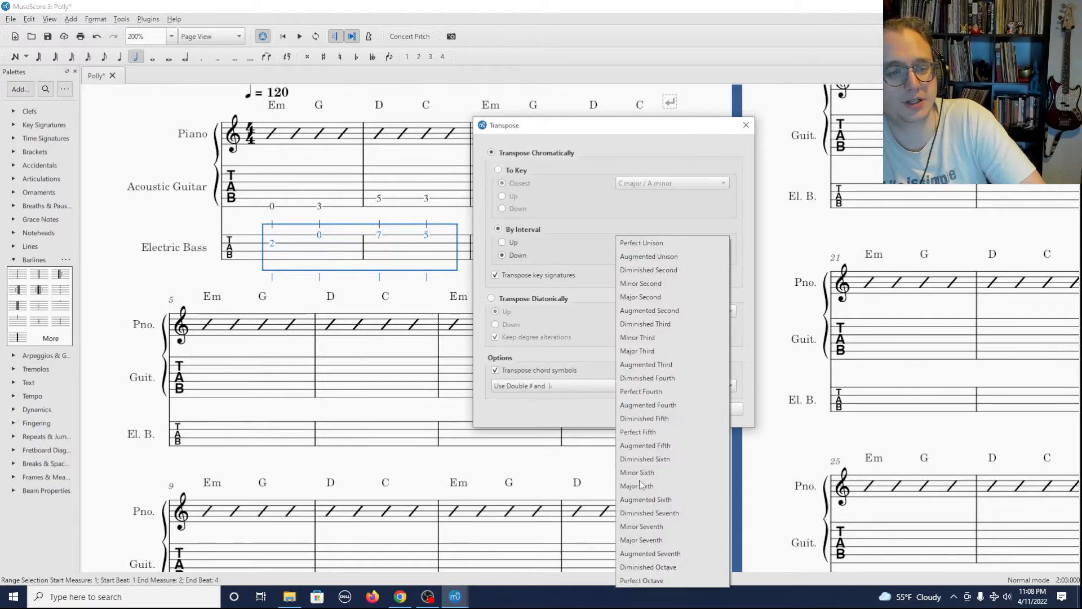
{"action": "left_click", "coordinate": [643, 582]}
{"action": "left_click", "coordinate": [659, 412]}
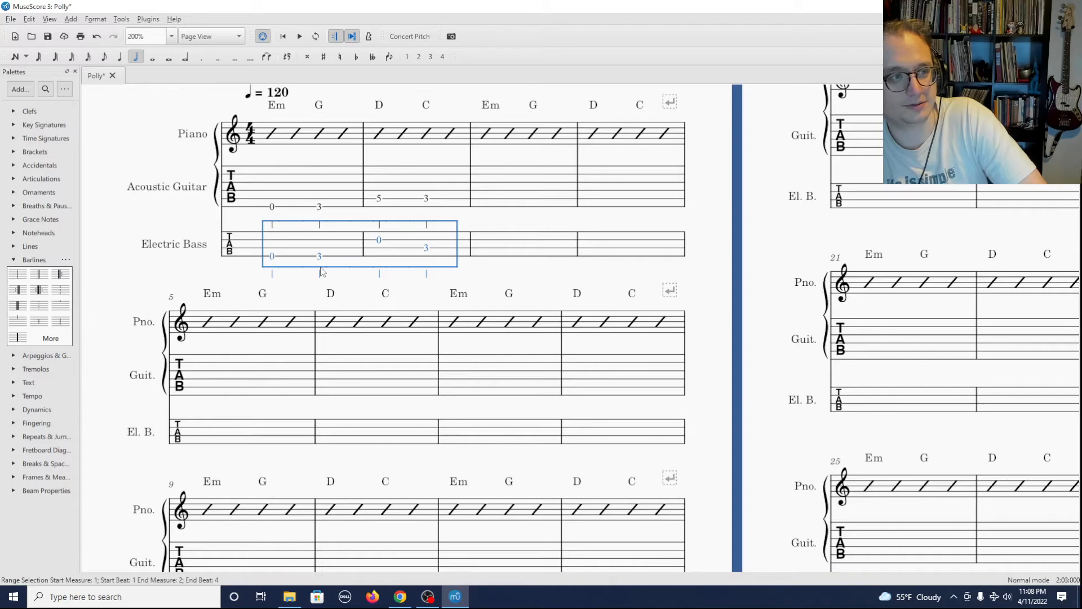
{"action": "key", "text": "Escape"}
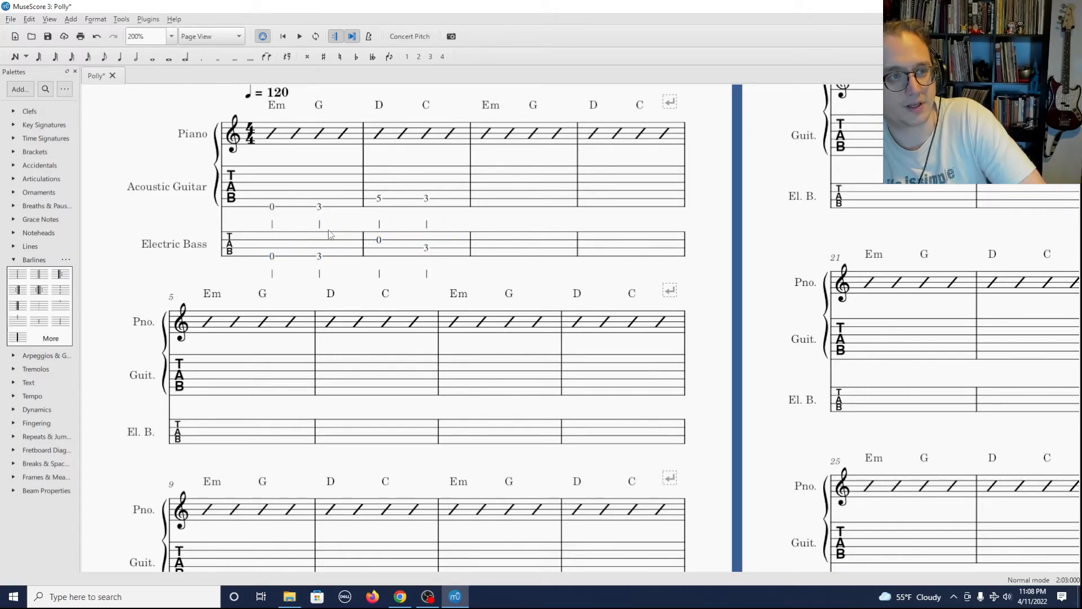
Step: Move the first bass note of measure 2 to string 3, fret 5, matching the guitar tablature
{"action": "left_click", "coordinate": [380, 199]}
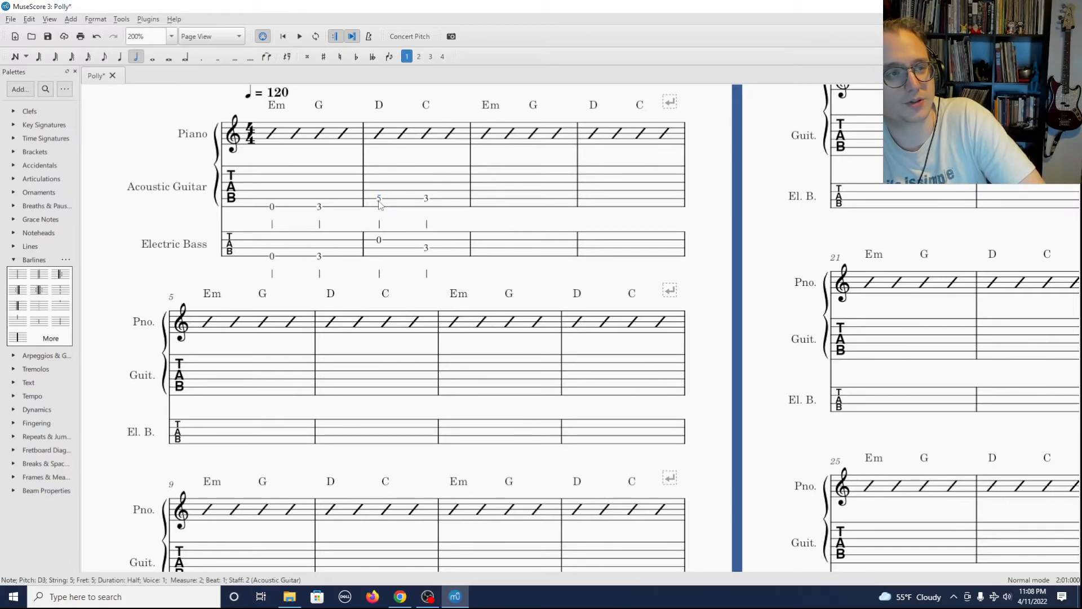
{"action": "left_click", "coordinate": [380, 241]}
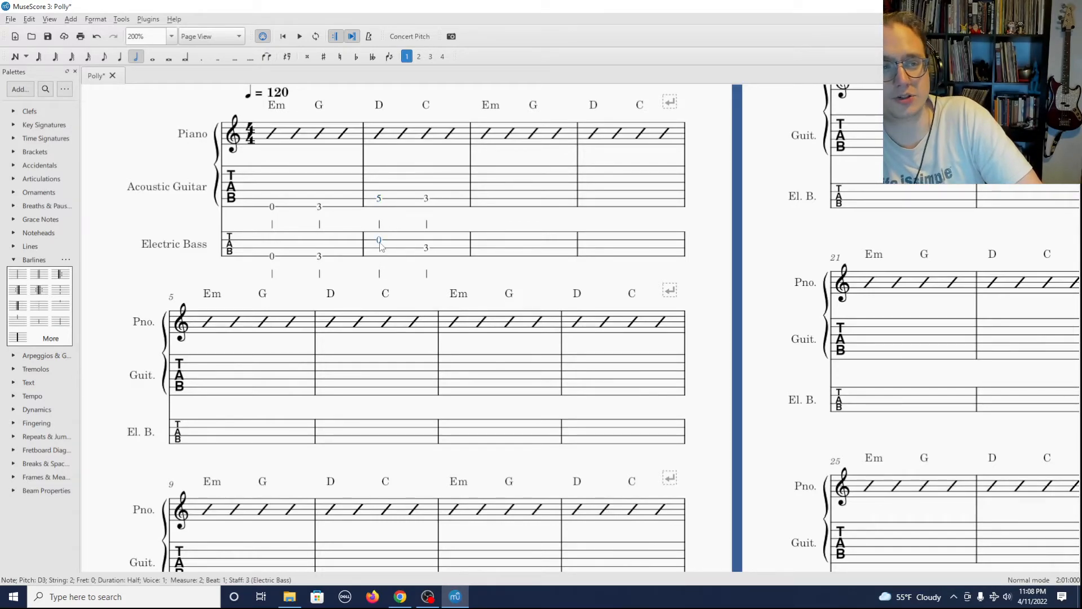
{"action": "left_click_drag", "start_coordinate": [381, 246], "coordinate": [382, 250]}
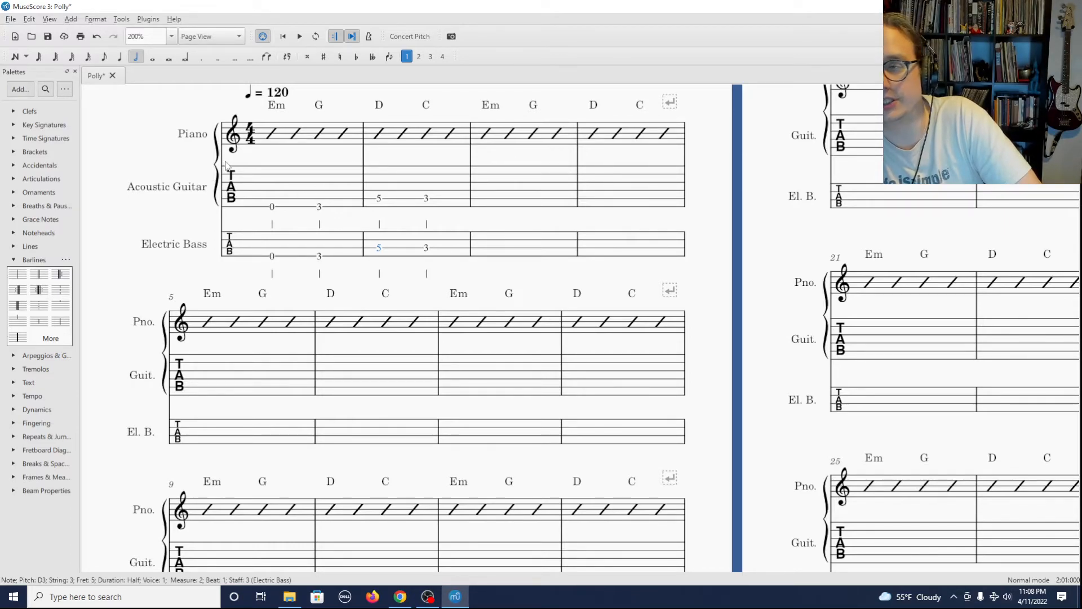
Step: Remove Acoustic Guitar (Tablature) from the score's instruments and apply the change
{"action": "left_click", "coordinate": [30, 22]}
{"action": "left_click", "coordinate": [57, 198]}
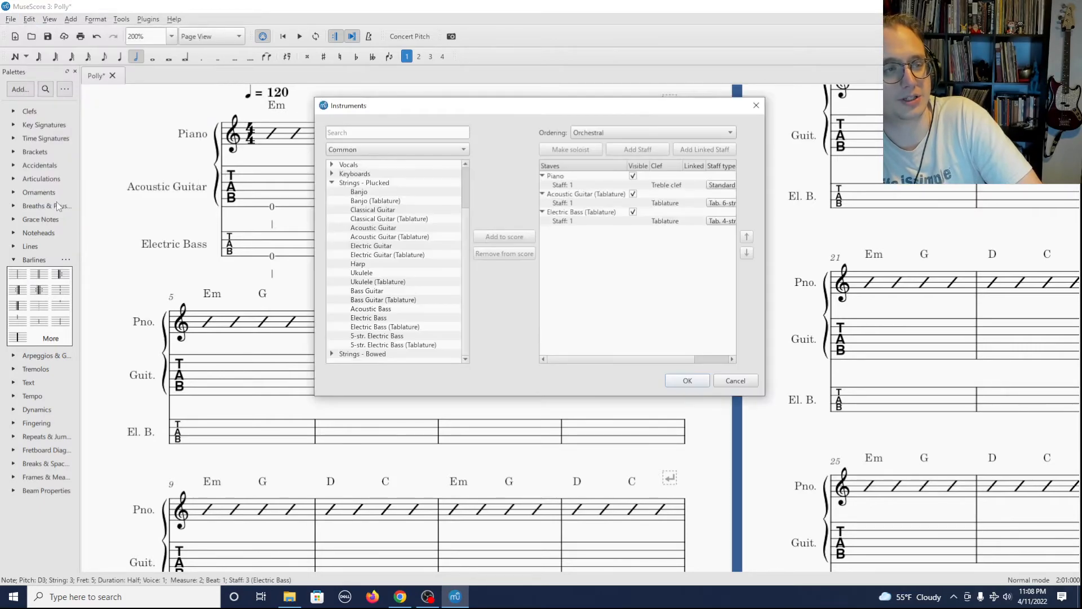
{"action": "left_click", "coordinate": [597, 195]}
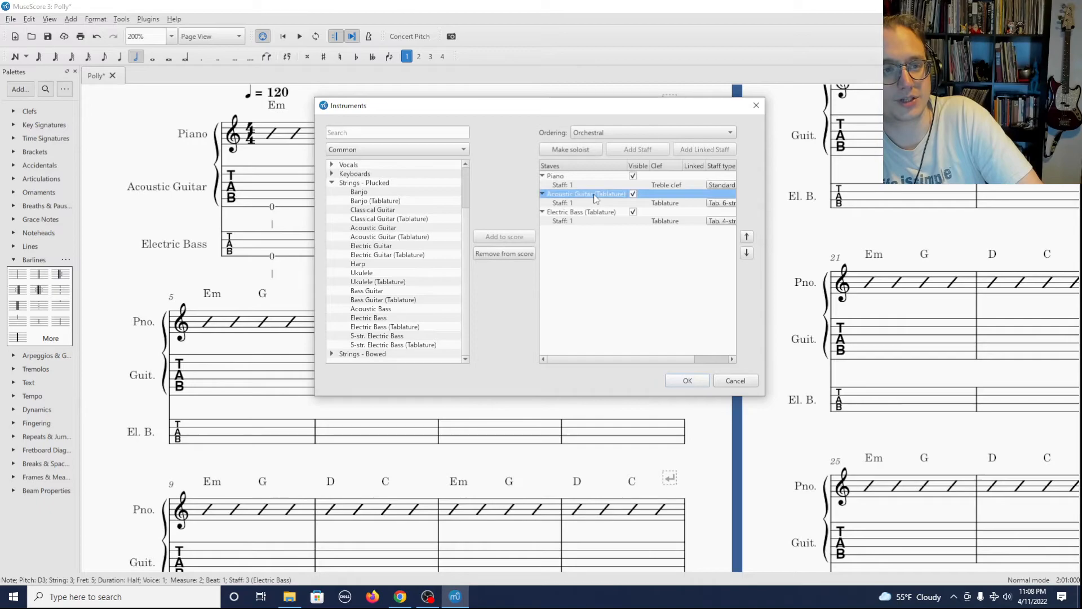
{"action": "left_click", "coordinate": [514, 253]}
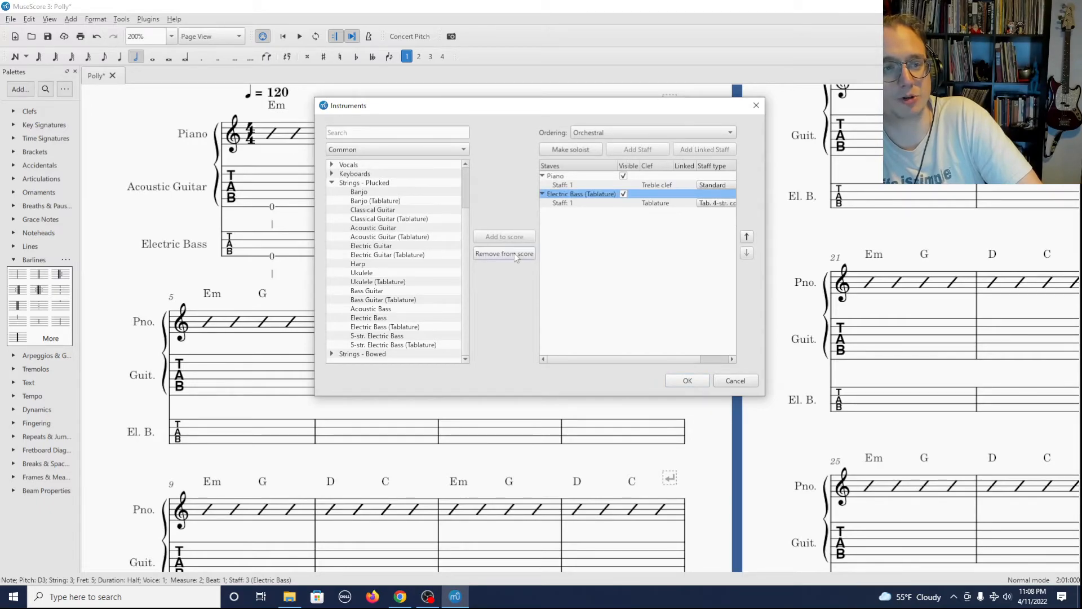
{"action": "left_click", "coordinate": [687, 381]}
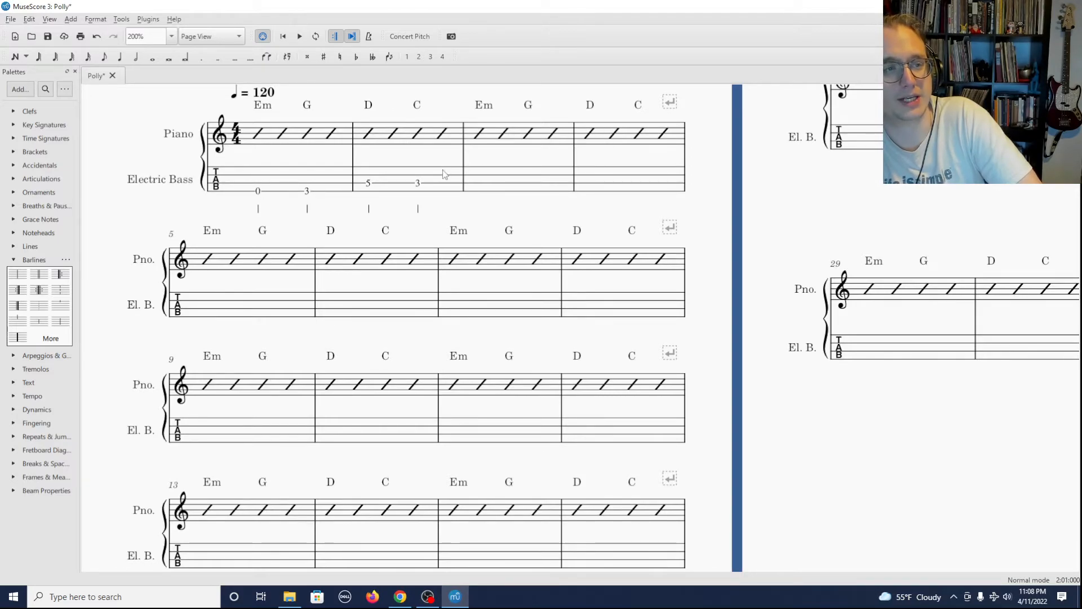
Step: Copy measures 1–2 of the Electric Bass tablature into measures 3–4
{"action": "left_click", "coordinate": [328, 180]}
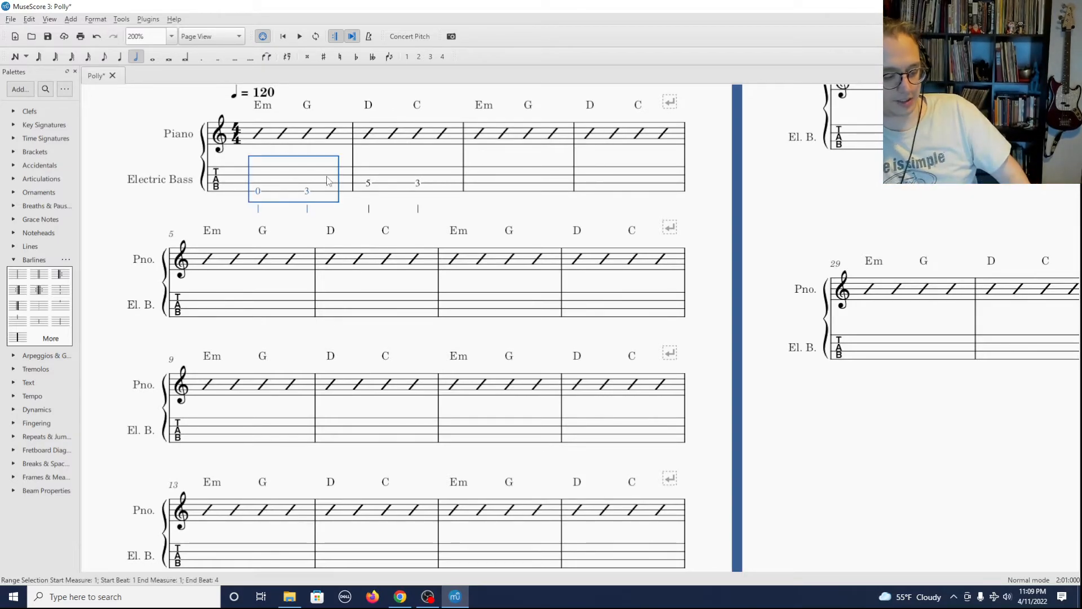
{"action": "key", "text": "Escape"}
{"action": "left_click", "coordinate": [418, 175]}
{"action": "left_click", "coordinate": [327, 181], "text": "shift"}
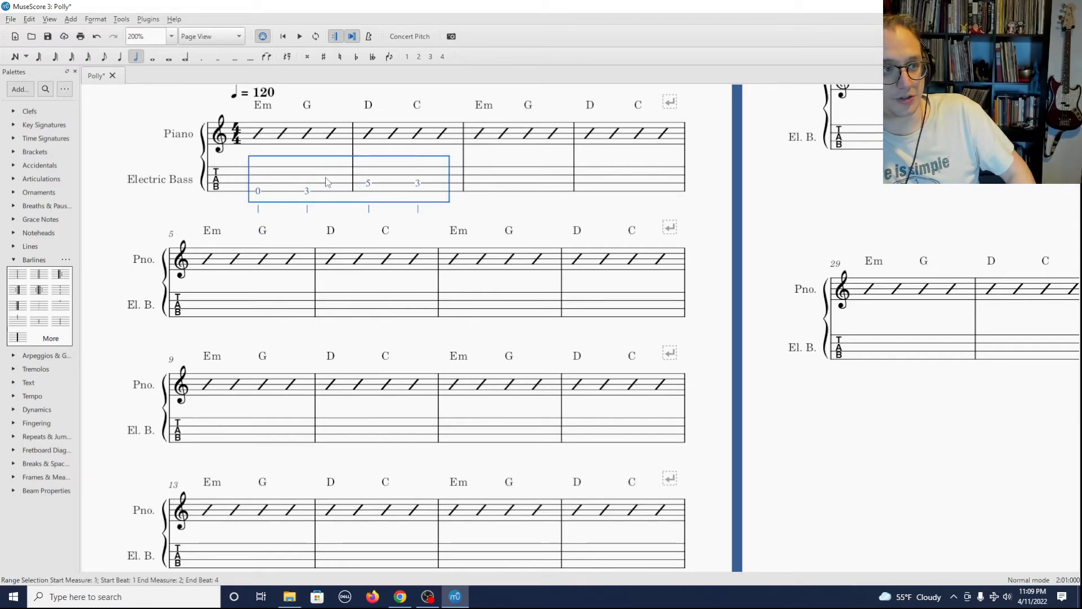
{"action": "key", "text": "ctrl+c"}
{"action": "key", "text": "Escape"}
{"action": "left_click", "coordinate": [489, 186]}
{"action": "key", "text": "ctrl+v"}
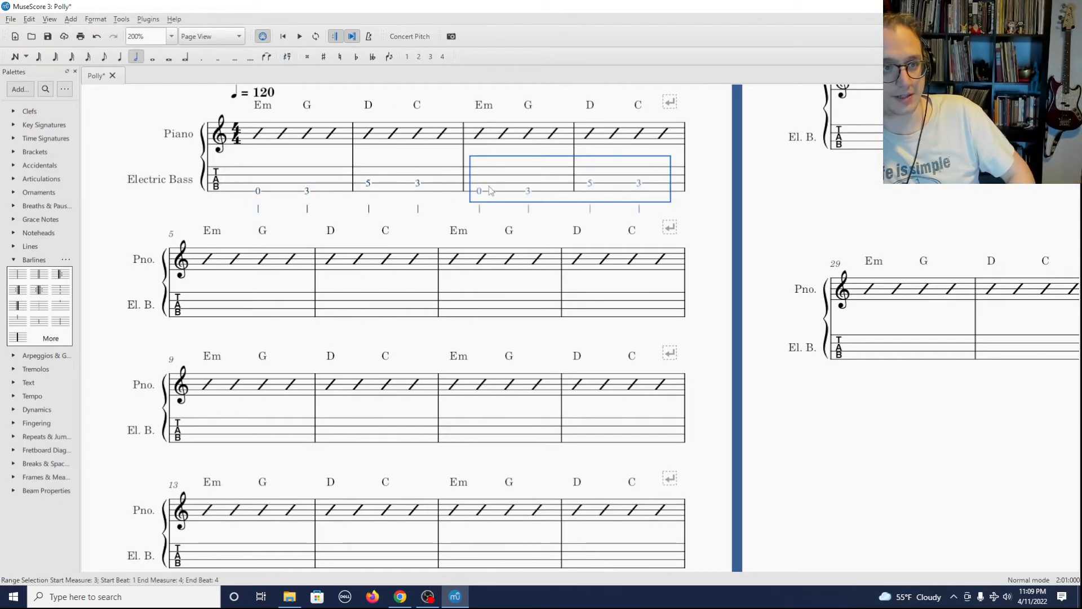
Step: Copy Electric Bass measures 1–4 and paste them at measures 5, 9 and 13, filling the staff through measure 16
{"action": "scroll", "coordinate": [332, 259], "scroll_direction": "down", "scroll_amount": 6, "text": "ctrl"}
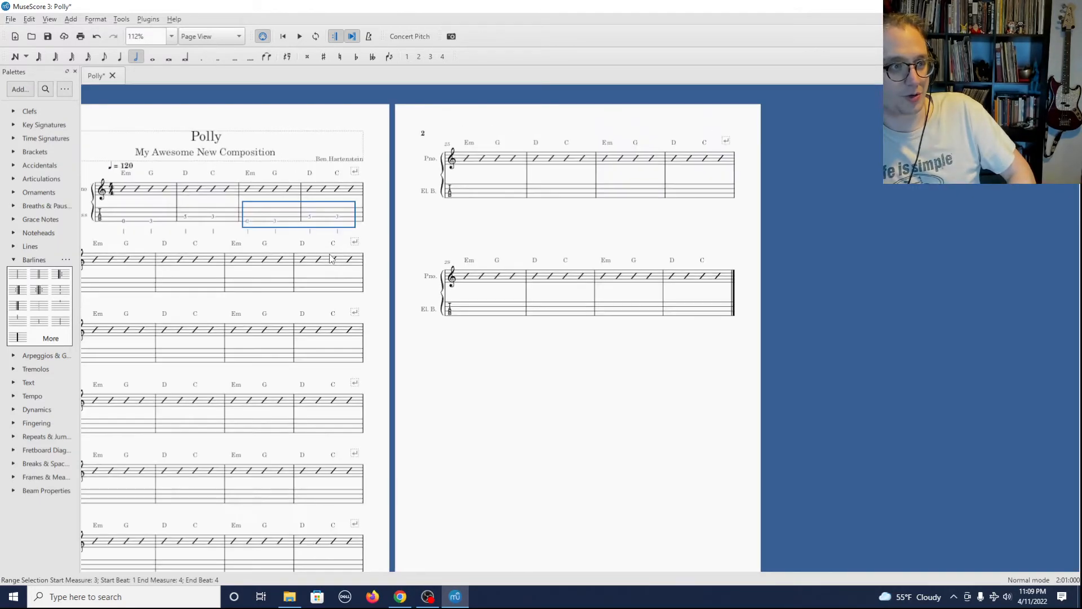
{"action": "left_click_drag", "start_coordinate": [458, 221], "coordinate": [632, 163]}
{"action": "left_click", "coordinate": [322, 164]}
{"action": "left_click", "coordinate": [332, 156]}
{"action": "left_click", "coordinate": [510, 158], "text": "shift"}
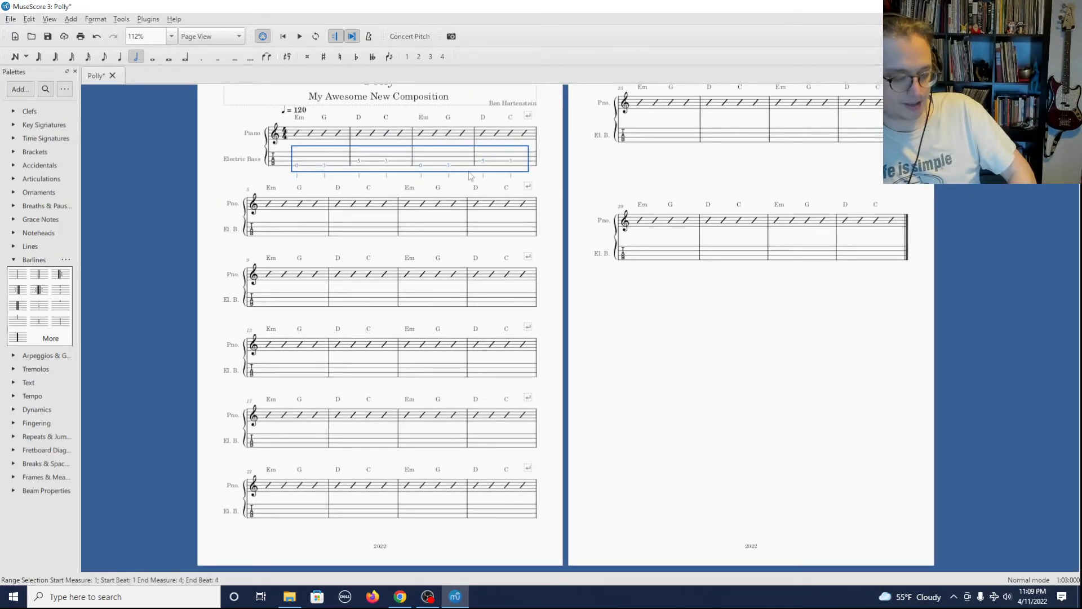
{"action": "left_click", "coordinate": [289, 231]}
{"action": "key", "text": "ctrl+v"}
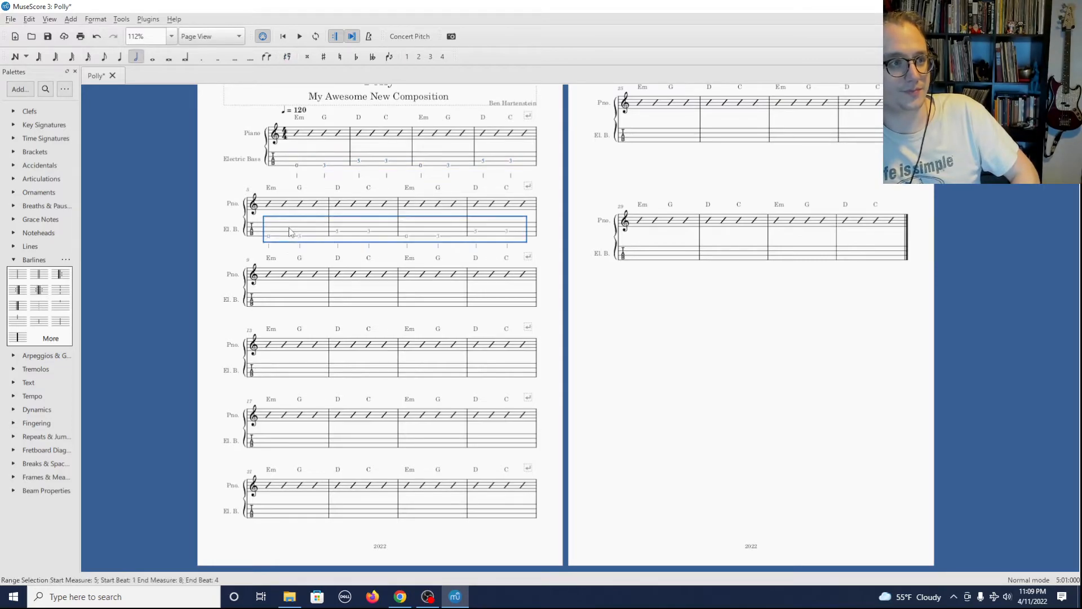
{"action": "left_click", "coordinate": [268, 291]}
{"action": "key", "text": "ctrl+v"}
{"action": "left_click", "coordinate": [292, 379]}
{"action": "key", "text": "ctrl+v"}
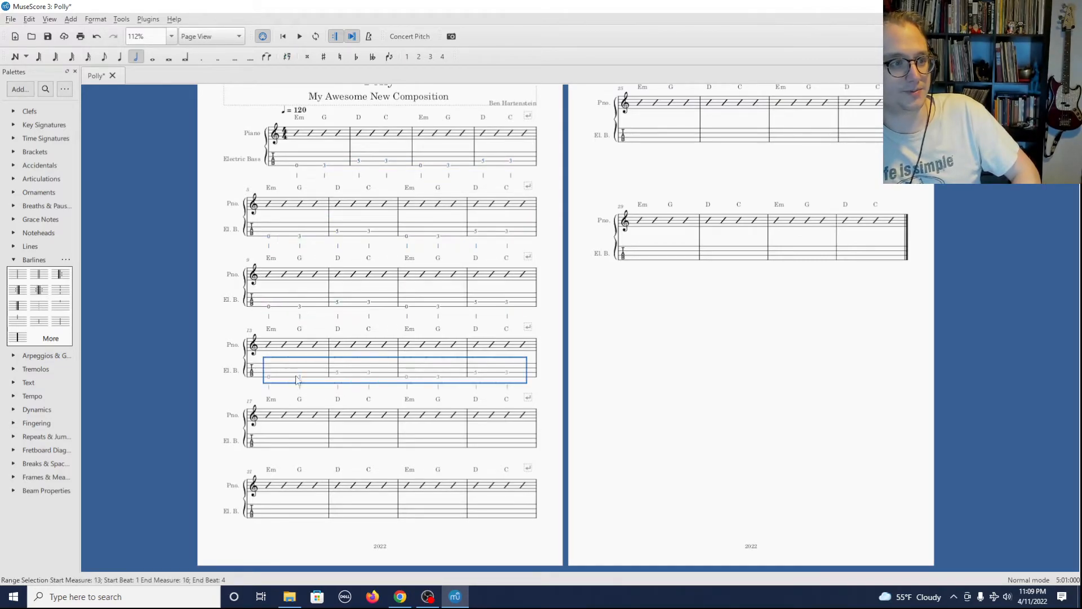
{"action": "left_click", "coordinate": [290, 446]}
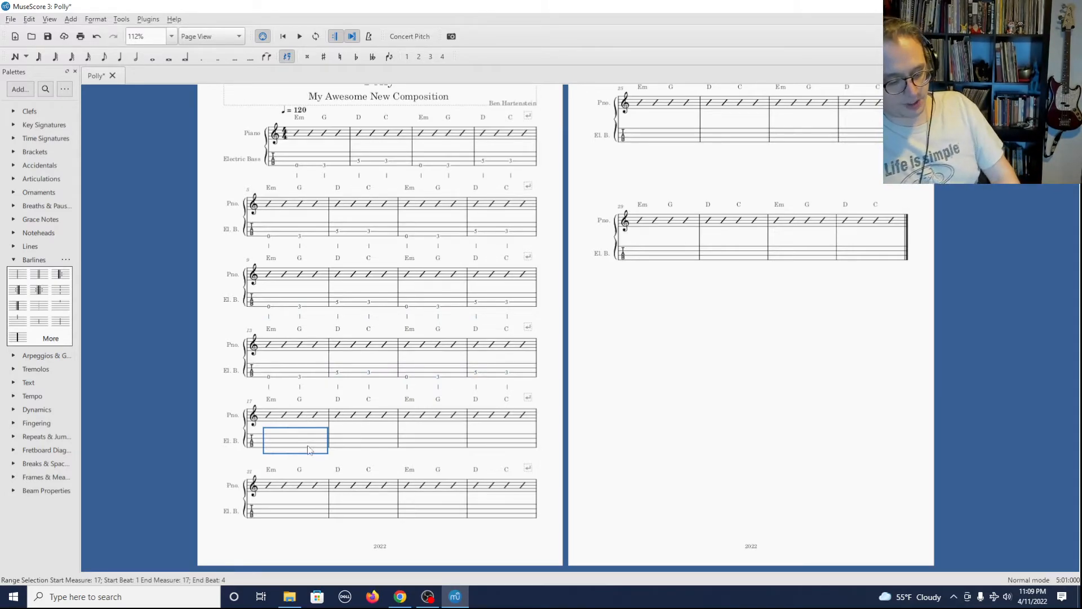
{"action": "scroll", "coordinate": [302, 467], "scroll_direction": "left", "scroll_amount": 2}
{"action": "scroll", "coordinate": [649, 504], "scroll_direction": "up", "scroll_amount": 3}
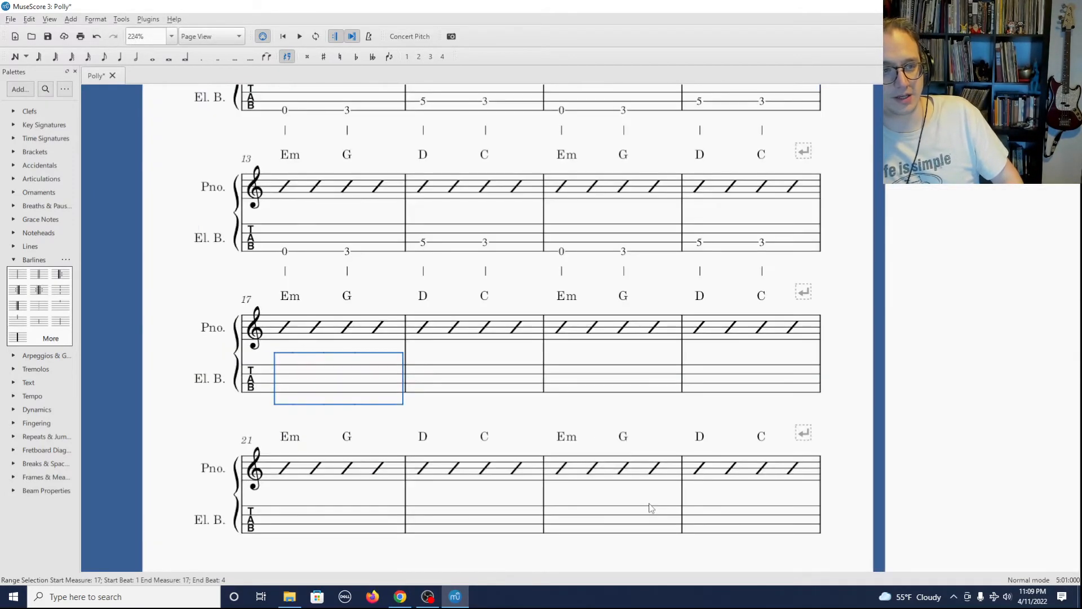
{"action": "left_click", "coordinate": [284, 333]}
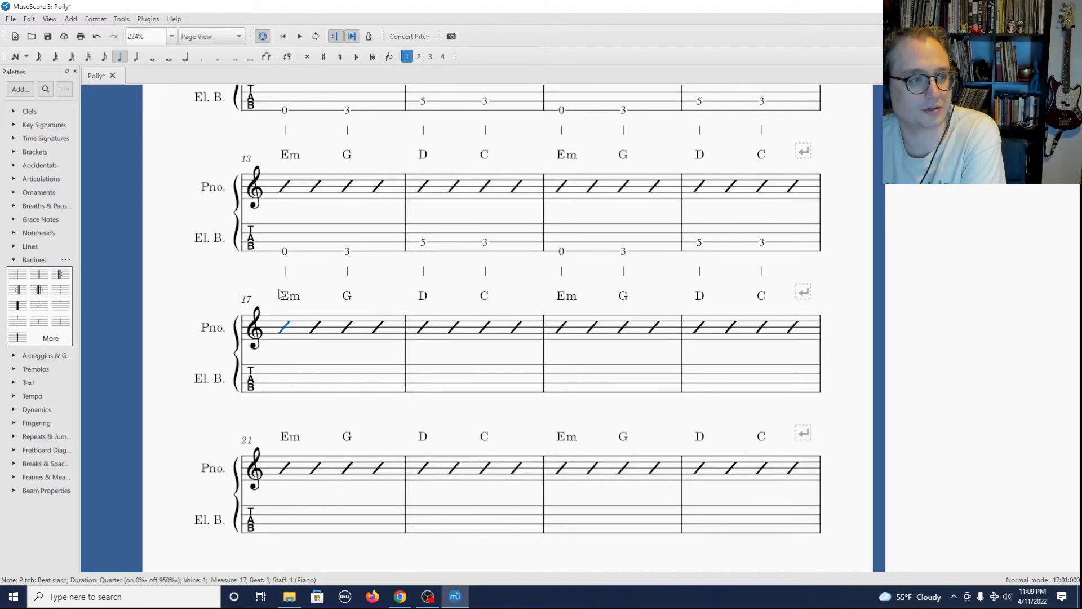
{"action": "left_click", "coordinate": [284, 377]}
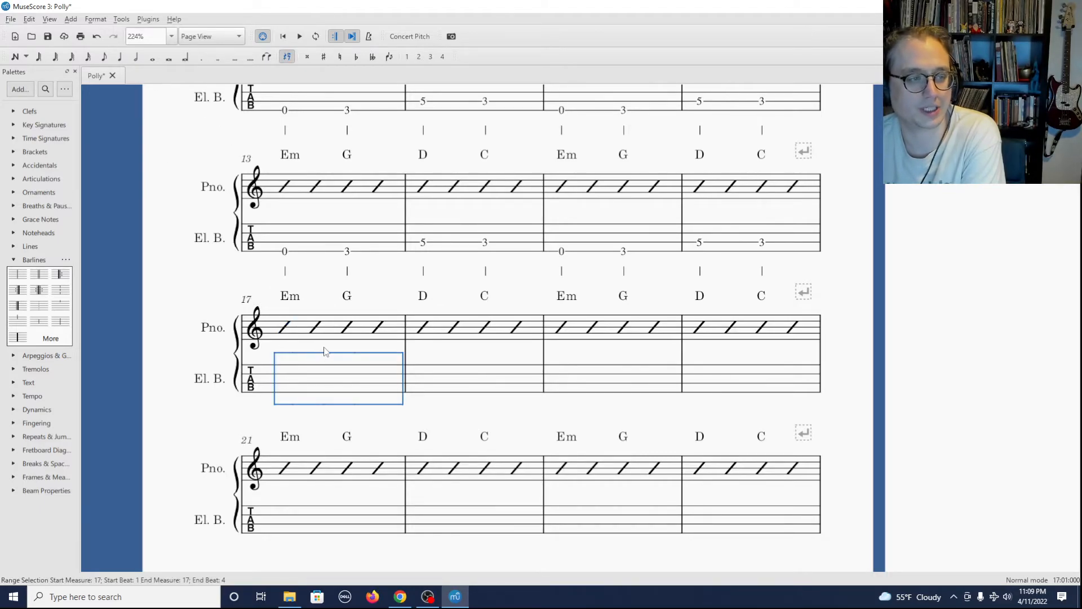
{"action": "key", "text": "Escape"}
Step: Play the score from measure 1 to hear the bass line with the chords, stopping playback after a few measures
{"action": "scroll", "coordinate": [317, 347], "scroll_direction": "up", "scroll_amount": 8}
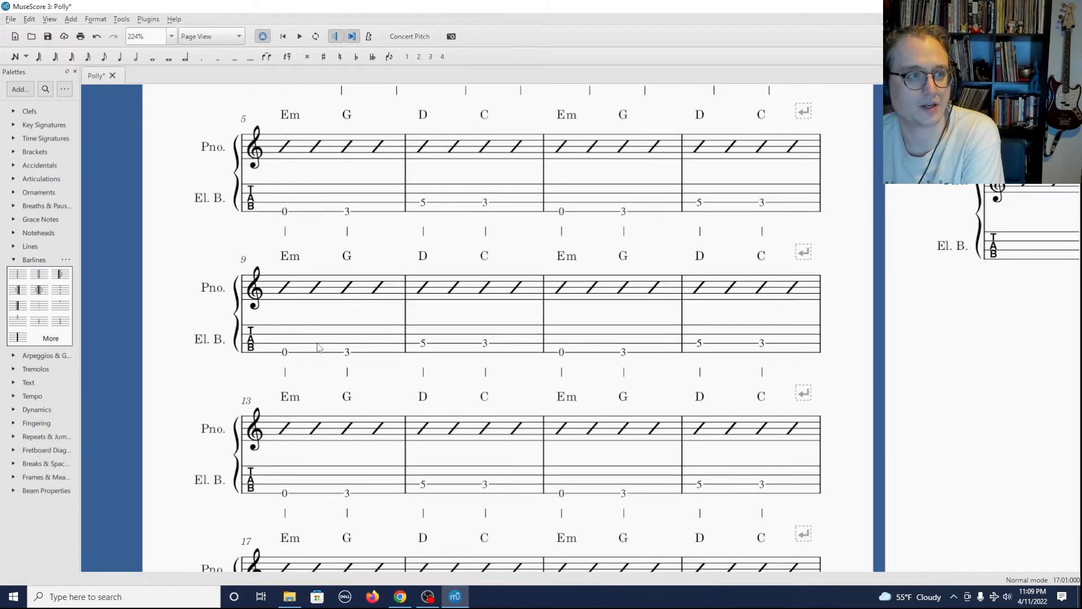
{"action": "left_click", "coordinate": [335, 213]}
{"action": "key", "text": "space"}
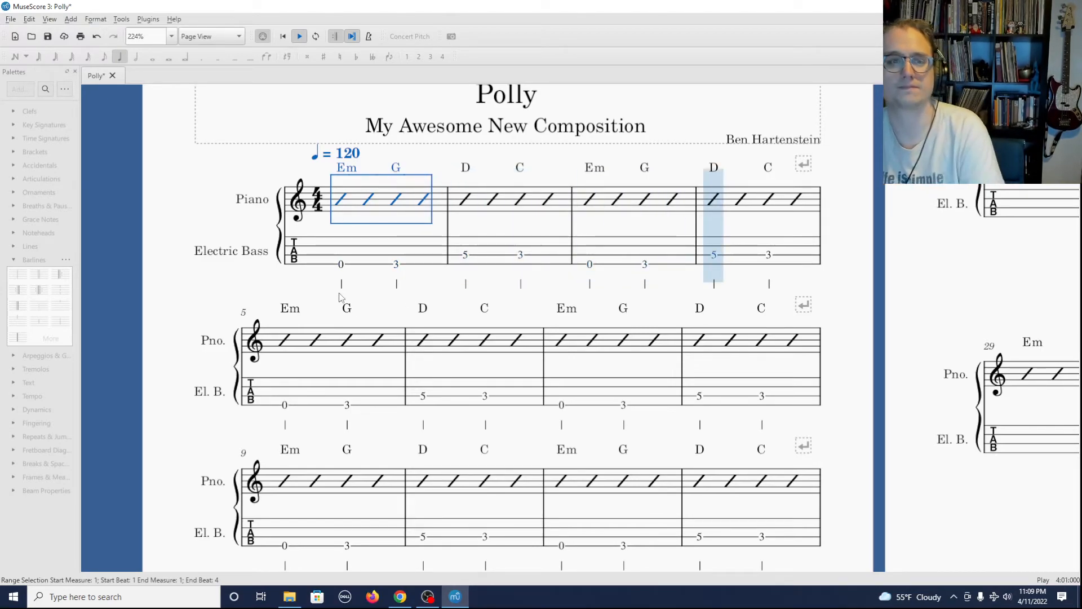
{"action": "key", "text": "space"}
Step: In measure 17 of the Electric Bass tablature, enter a quarter note and two eighth notes at fret 0 on the lowest string
{"action": "scroll", "coordinate": [371, 357], "scroll_direction": "down", "scroll_amount": 4}
{"action": "scroll", "coordinate": [371, 357], "scroll_direction": "down", "scroll_amount": 3}
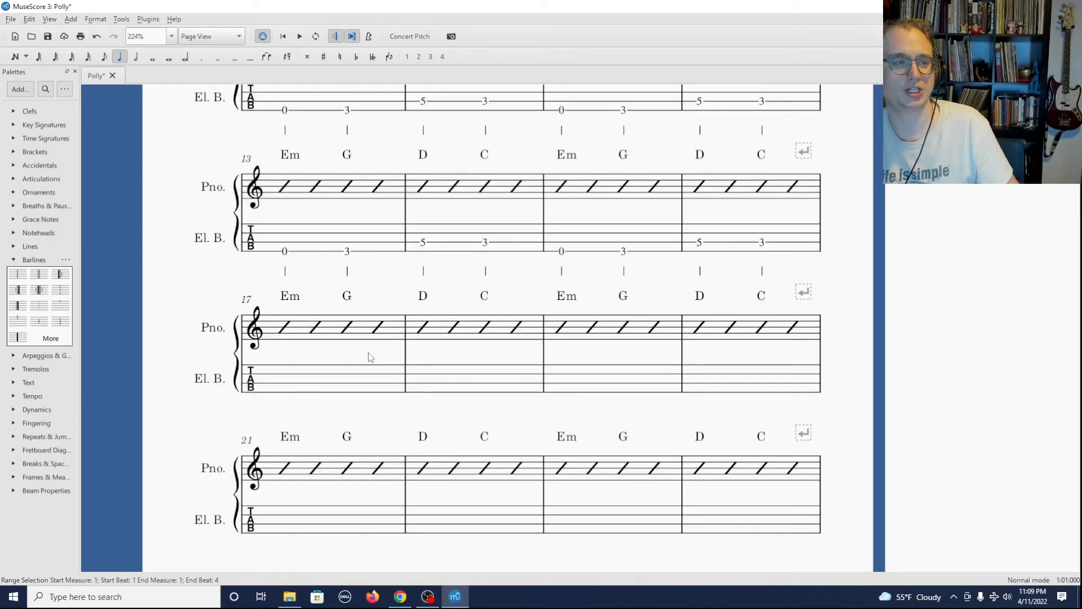
{"action": "left_click", "coordinate": [283, 389]}
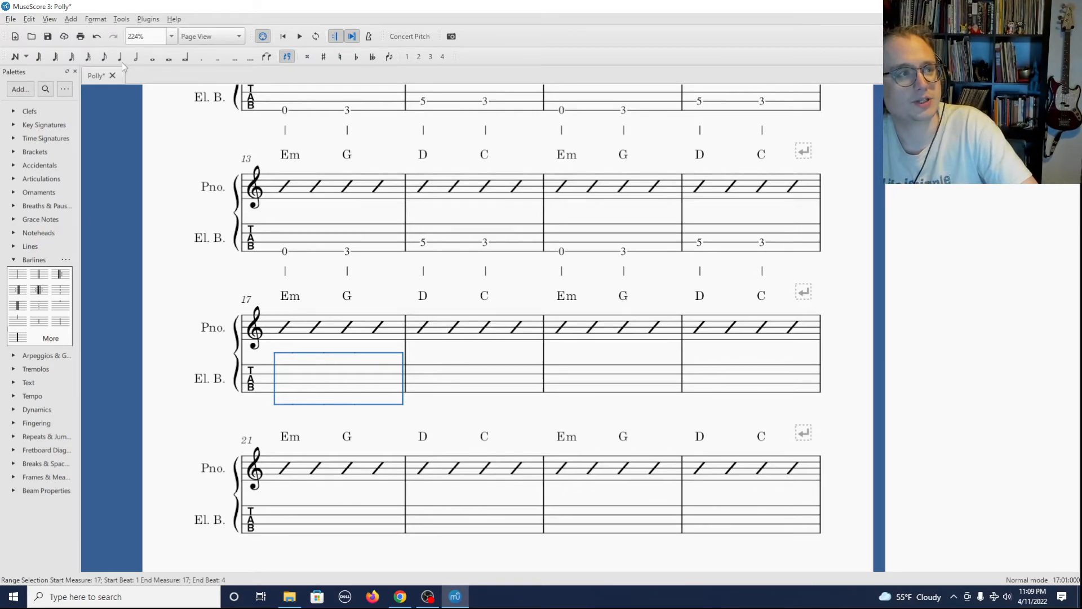
{"action": "key", "text": "Escape"}
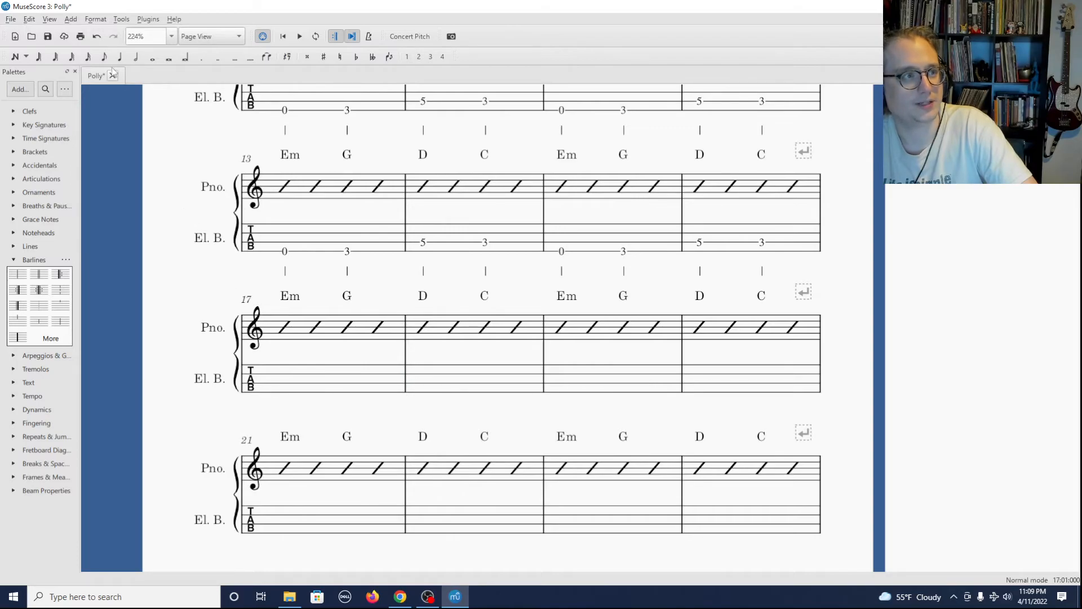
{"action": "key", "text": "n"}
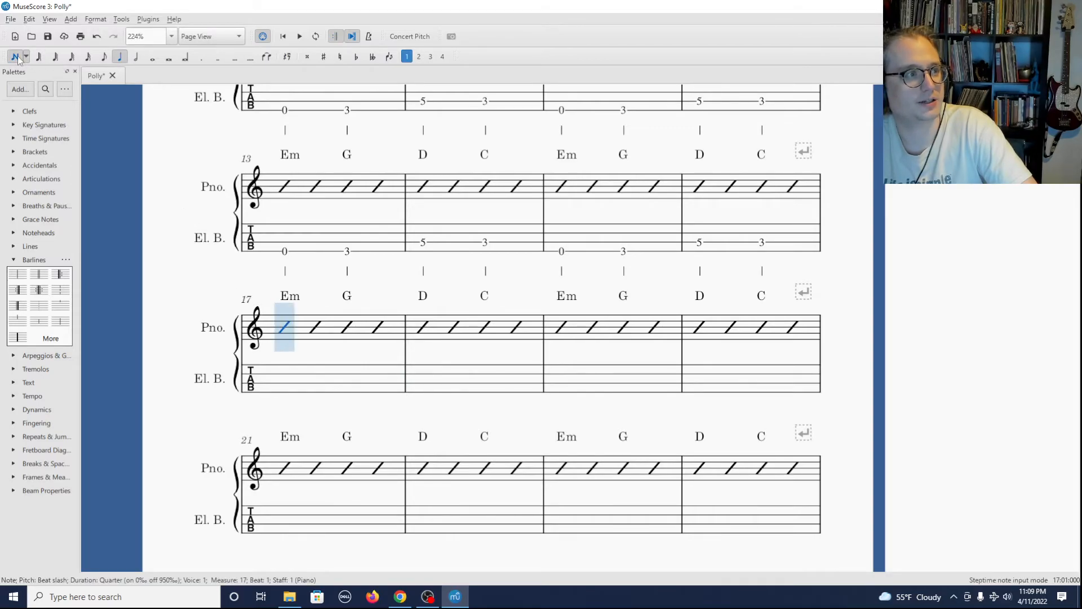
{"action": "left_click", "coordinate": [284, 395]}
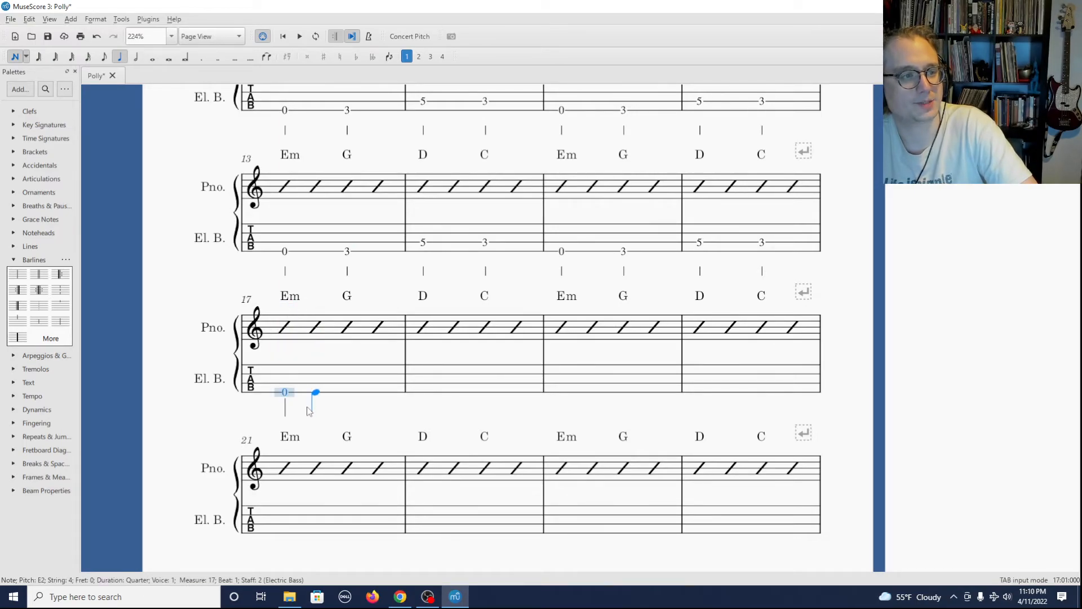
{"action": "left_click", "coordinate": [105, 57]}
{"action": "left_click", "coordinate": [311, 410]}
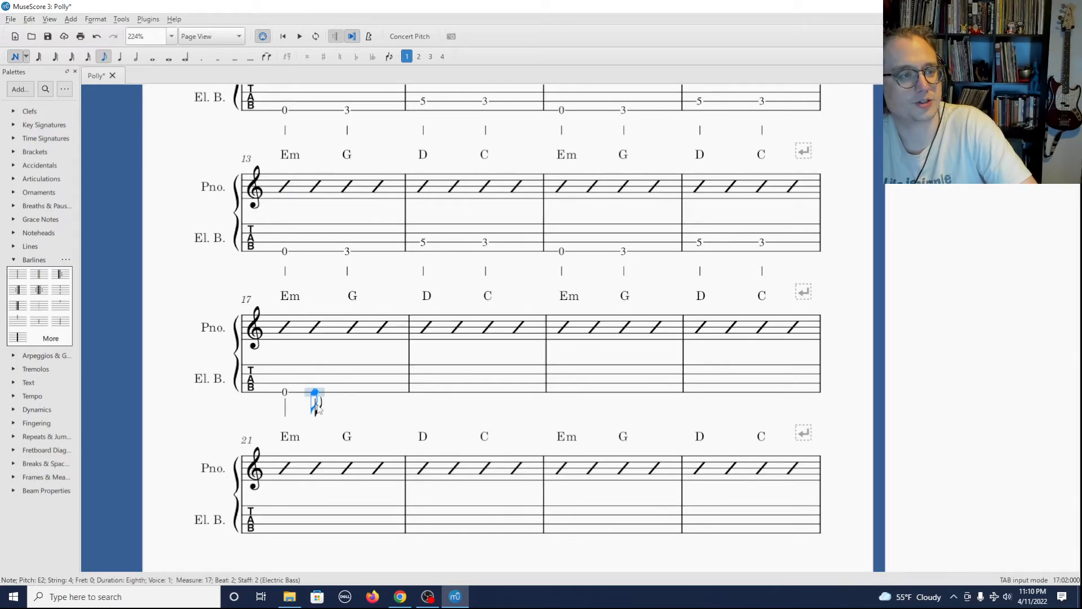
{"action": "left_click", "coordinate": [331, 407]}
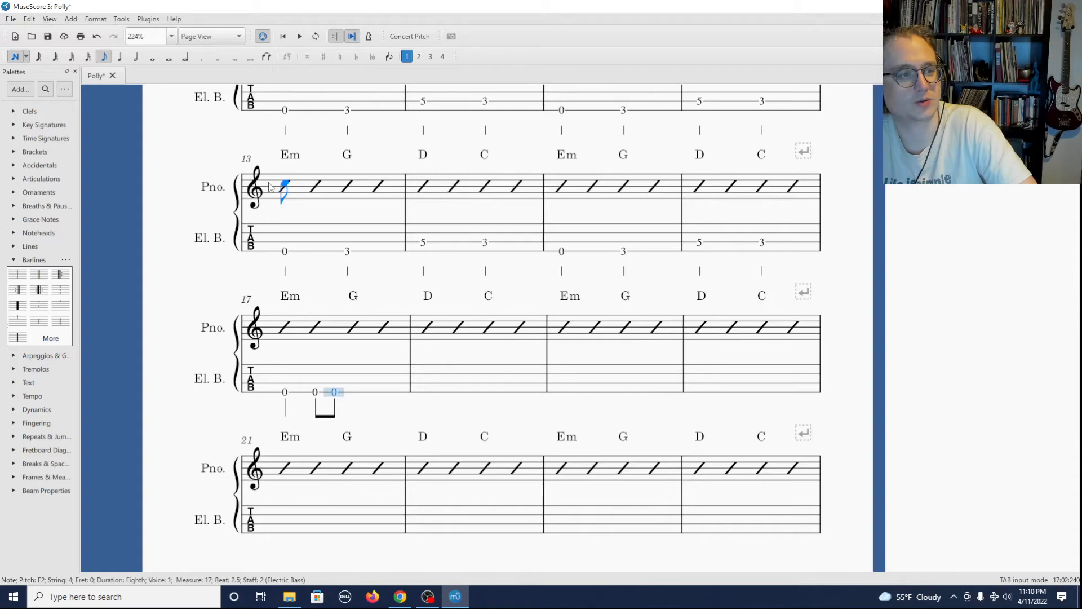
Step: Complete measure 17 of the bass tablature with a quarter note and two eighth notes at fret 3 on the lowest string
{"action": "left_click", "coordinate": [120, 56]}
{"action": "left_click", "coordinate": [354, 392]}
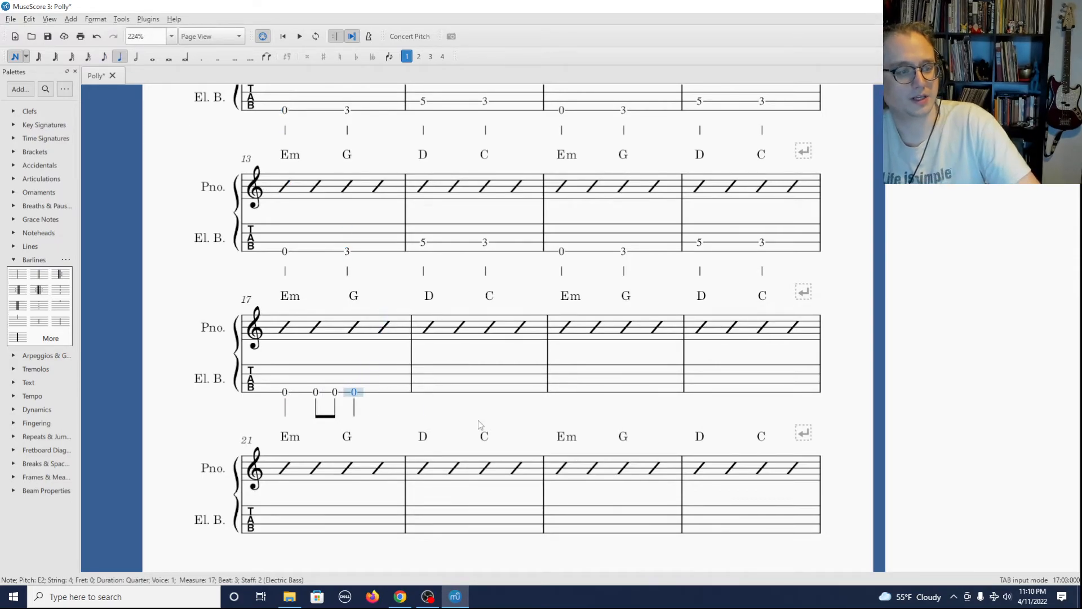
{"action": "key", "text": "3"}
{"action": "left_click", "coordinate": [104, 56]}
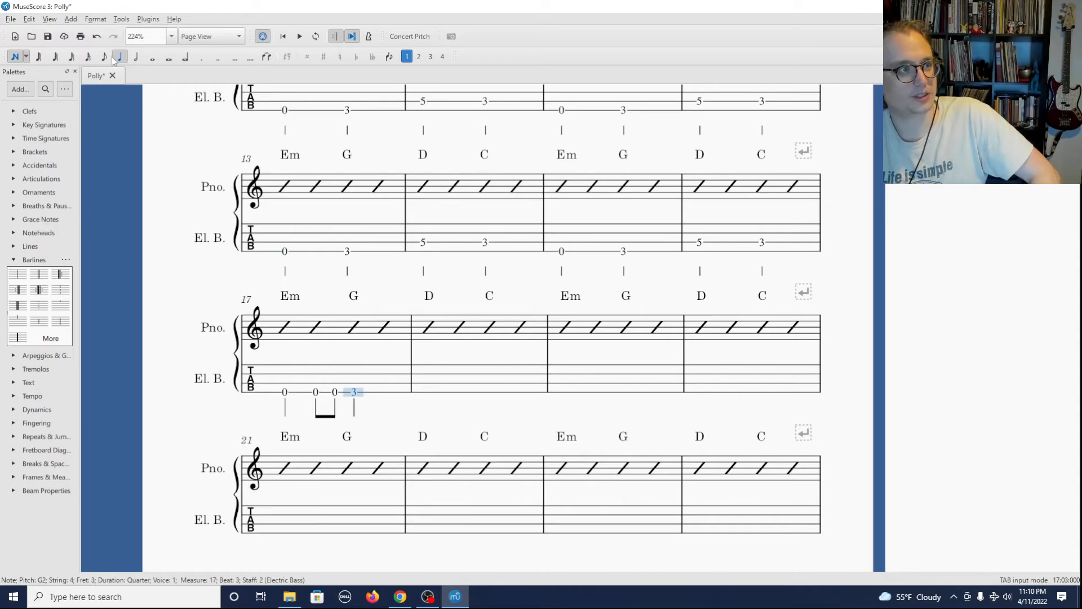
{"action": "left_click", "coordinate": [380, 392]}
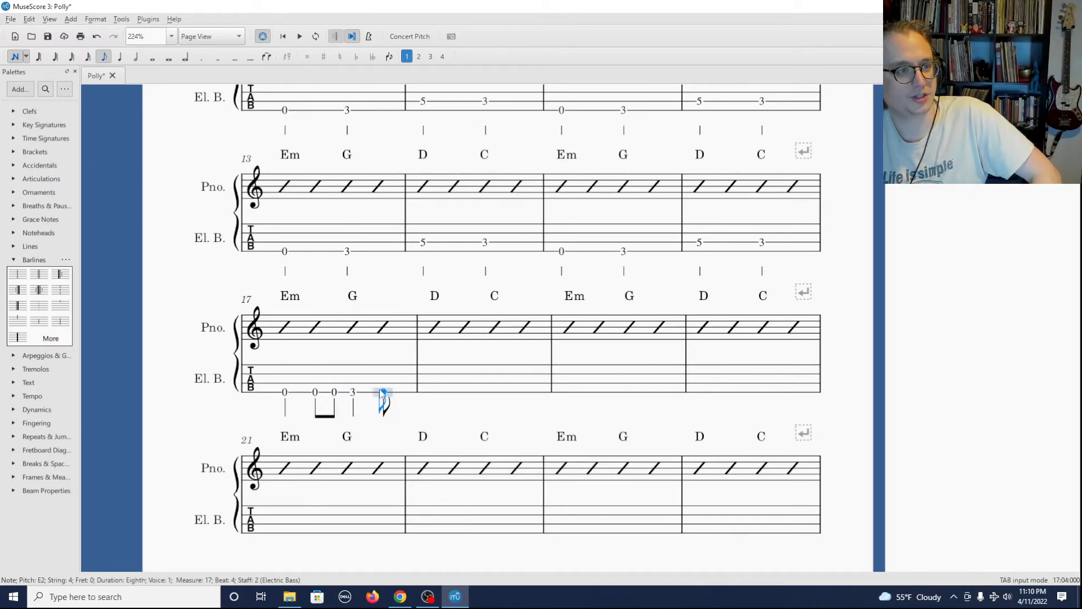
{"action": "key", "text": "3"}
{"action": "left_click", "coordinate": [394, 394]}
{"action": "key", "text": "3"}
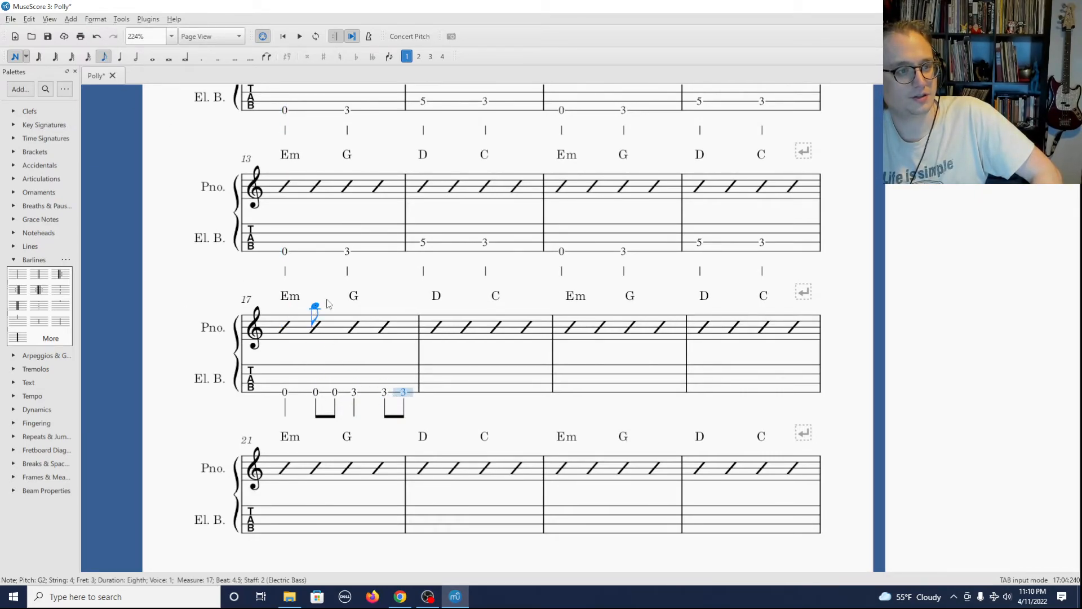
Step: Under the D chord in measure 18, enter a quarter note and two eighth notes at fret 5 on string 3
{"action": "left_click", "coordinate": [119, 56]}
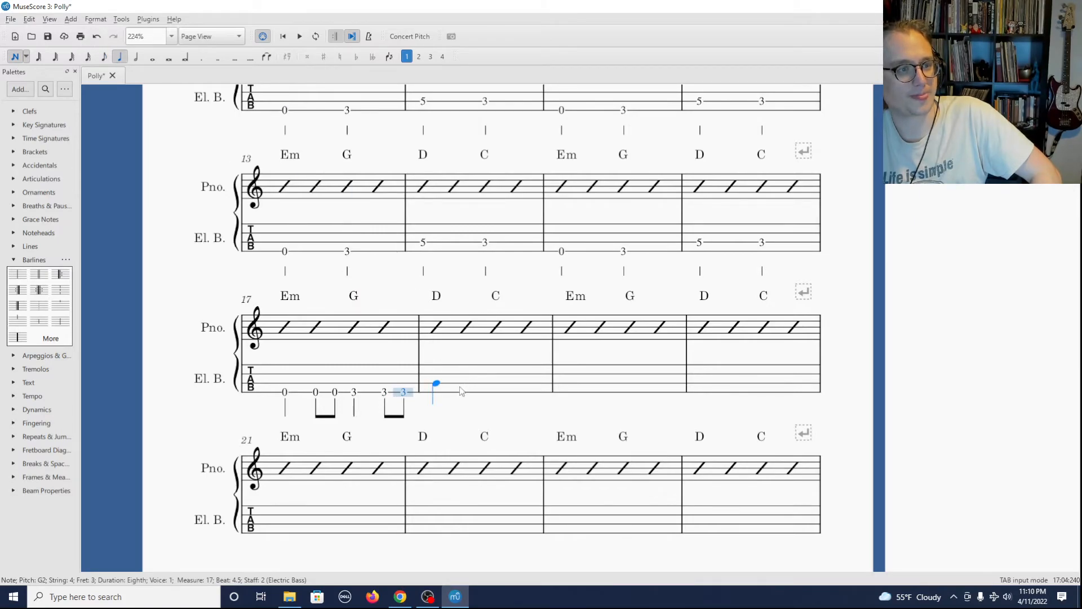
{"action": "left_click", "coordinate": [439, 385]}
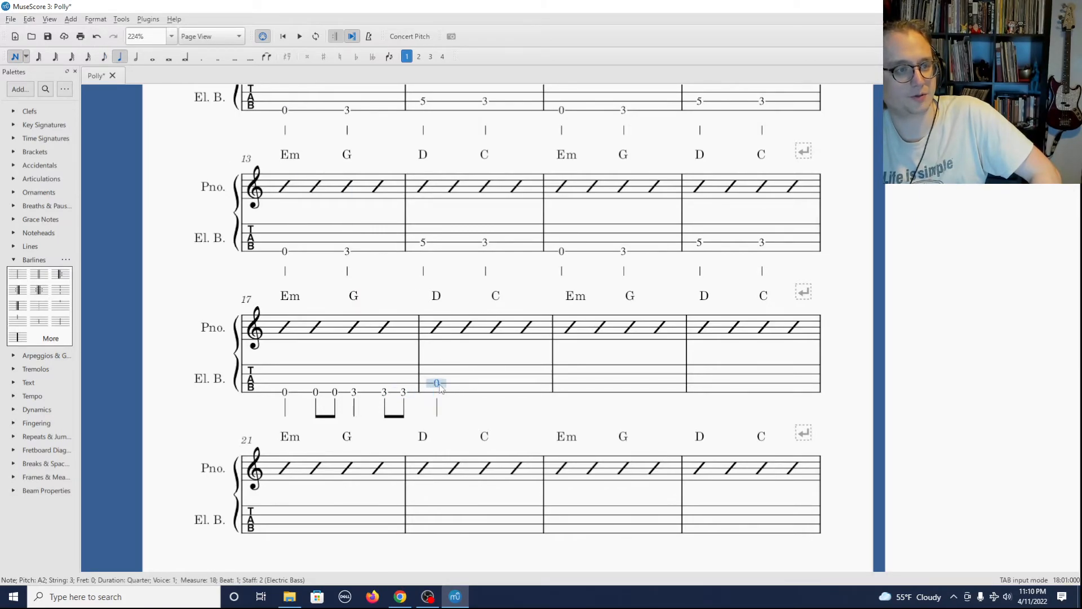
{"action": "key", "text": "5"}
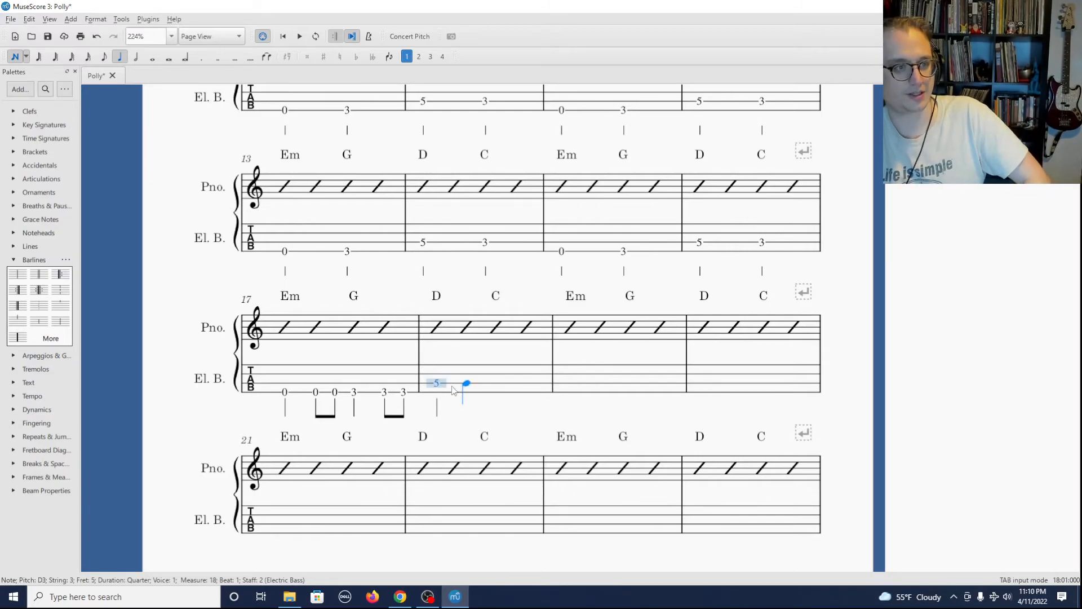
{"action": "left_click", "coordinate": [104, 56]}
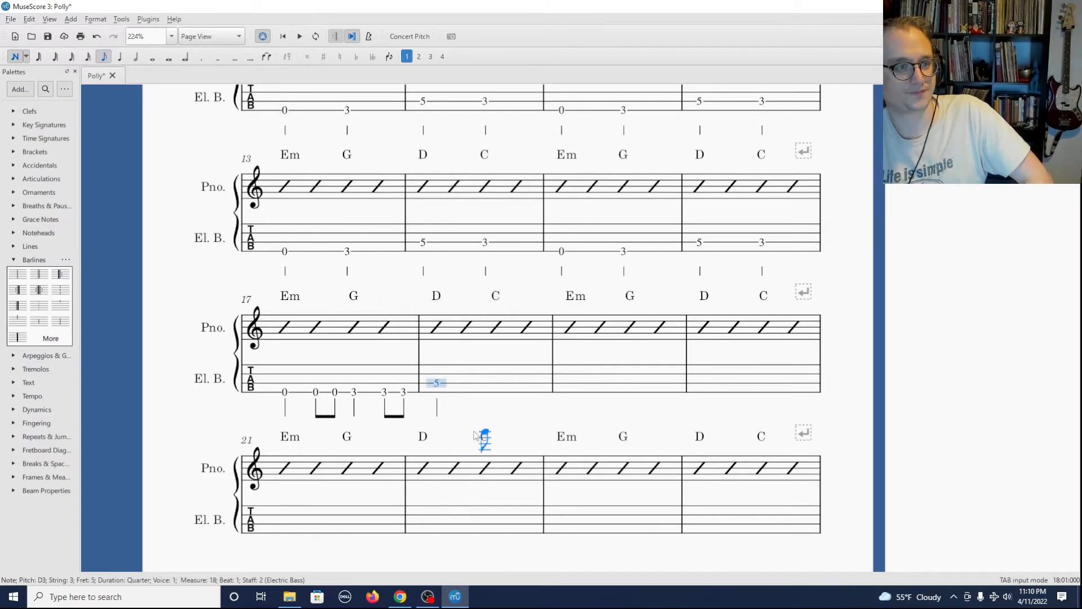
{"action": "left_click", "coordinate": [462, 387]}
{"action": "key", "text": "5"}
{"action": "key", "text": "5"}
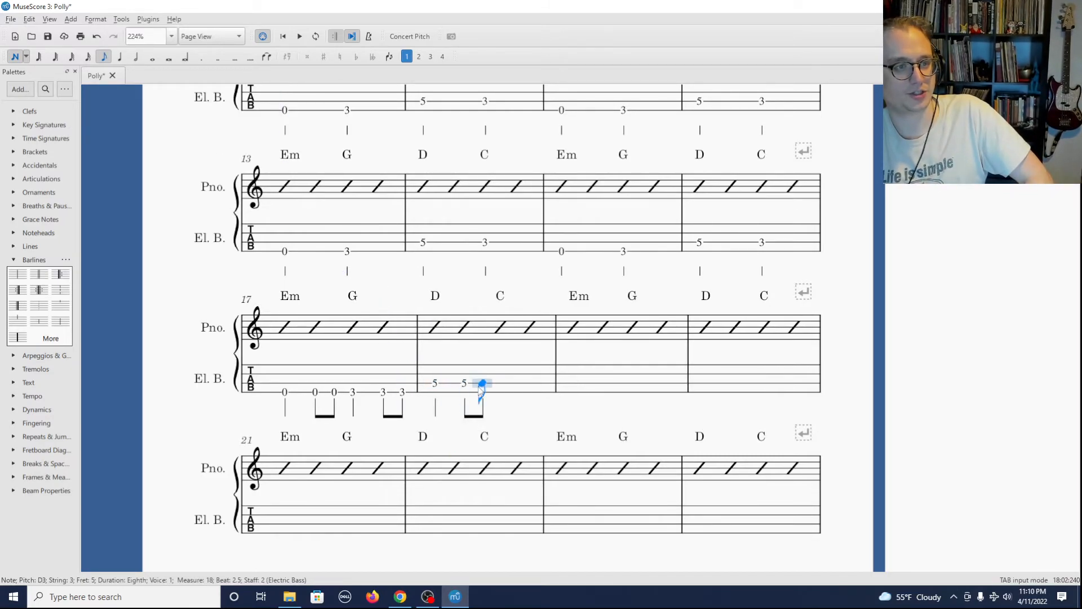
Step: Under the C chord in measure 18, add a quarter note and two eighth notes at fret 3 on string 3, ending note entry
{"action": "left_click", "coordinate": [120, 56]}
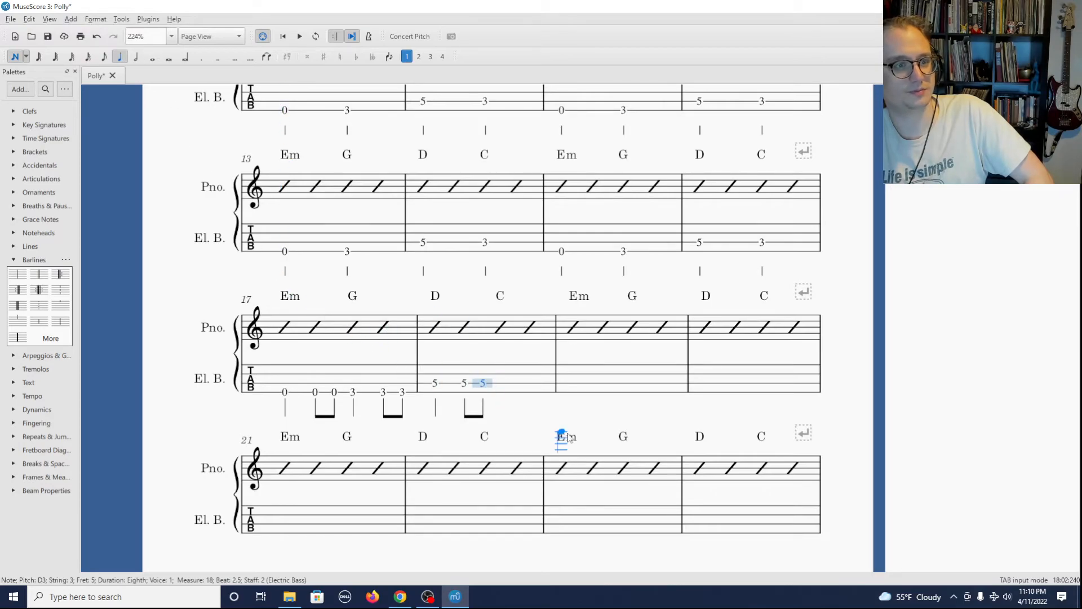
{"action": "left_click", "coordinate": [512, 389]}
{"action": "key", "text": "3"}
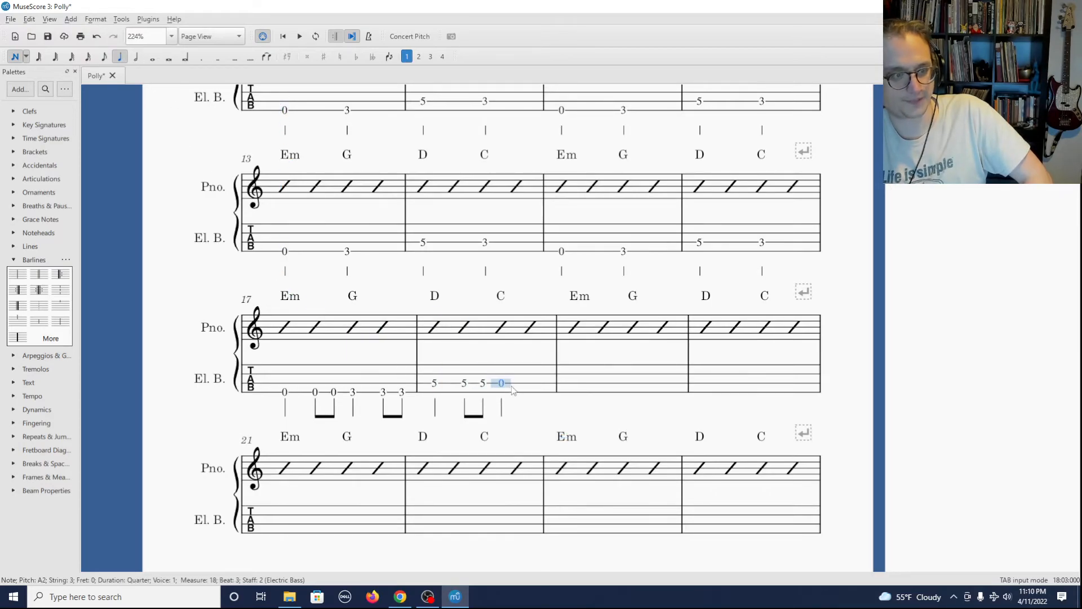
{"action": "left_click", "coordinate": [104, 56]}
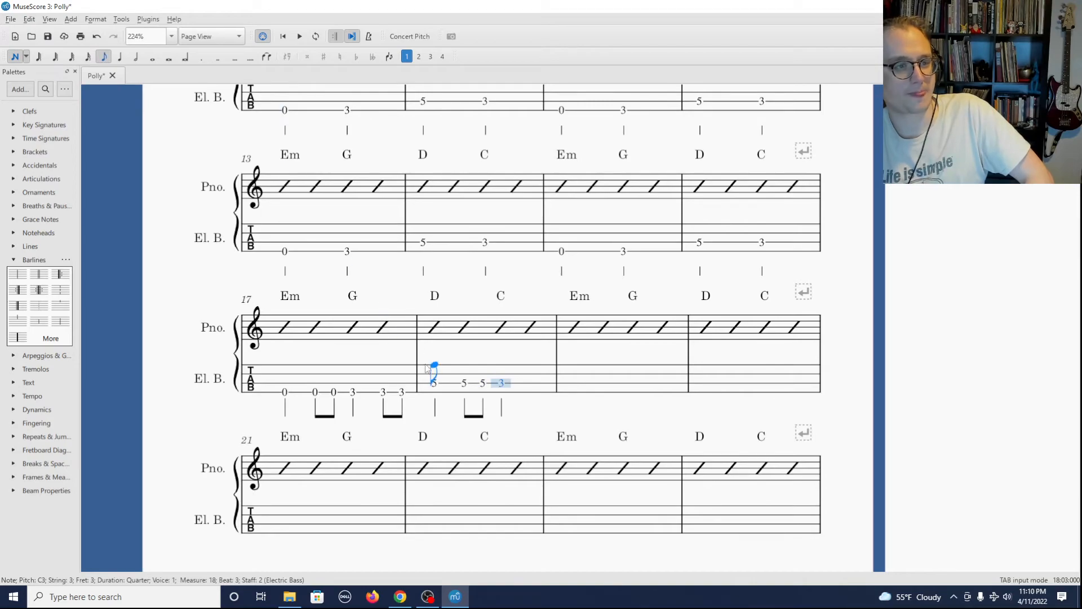
{"action": "left_click", "coordinate": [530, 386]}
{"action": "key", "text": "3"}
{"action": "key", "text": "Escape"}
Step: Play back from measure 17 to hear the new bass rhythm, stopping after measure 18
{"action": "left_click", "coordinate": [301, 328]}
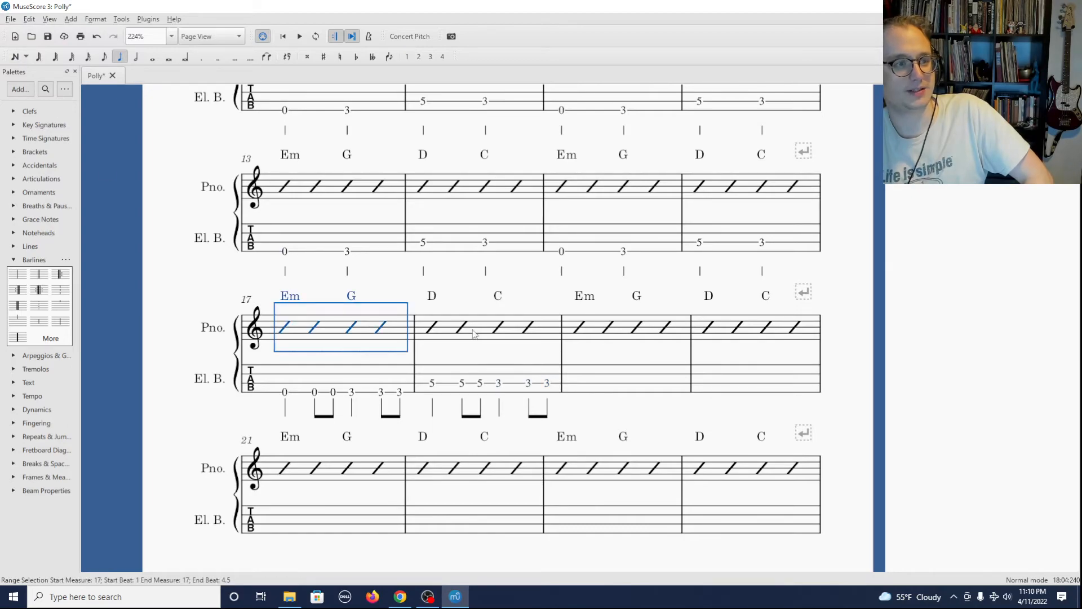
{"action": "key", "text": "space"}
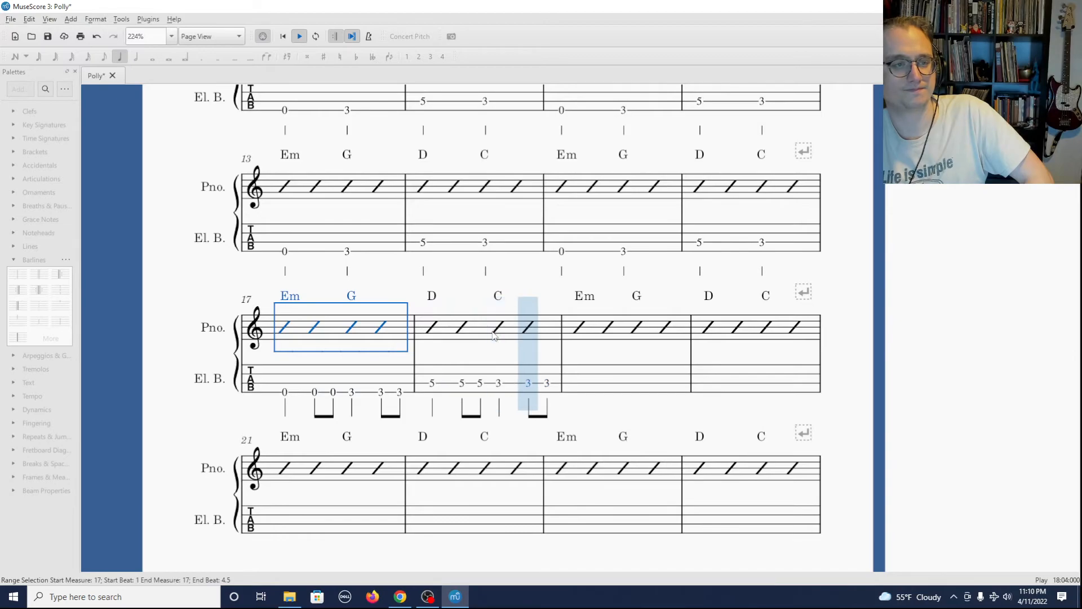
{"action": "key", "text": "space"}
Step: Copy Electric Bass measures 17–18 into measures 19–20
{"action": "left_click", "coordinate": [352, 380]}
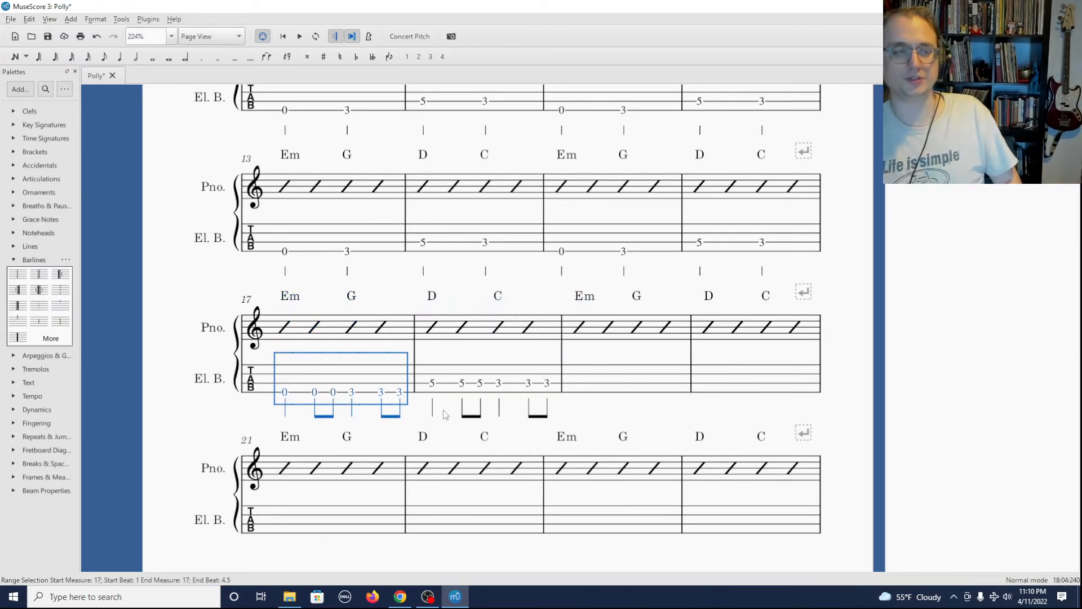
{"action": "key", "text": "Escape"}
{"action": "left_click", "coordinate": [514, 373]}
{"action": "left_click", "coordinate": [406, 372], "text": "shift"}
{"action": "key", "text": "Escape"}
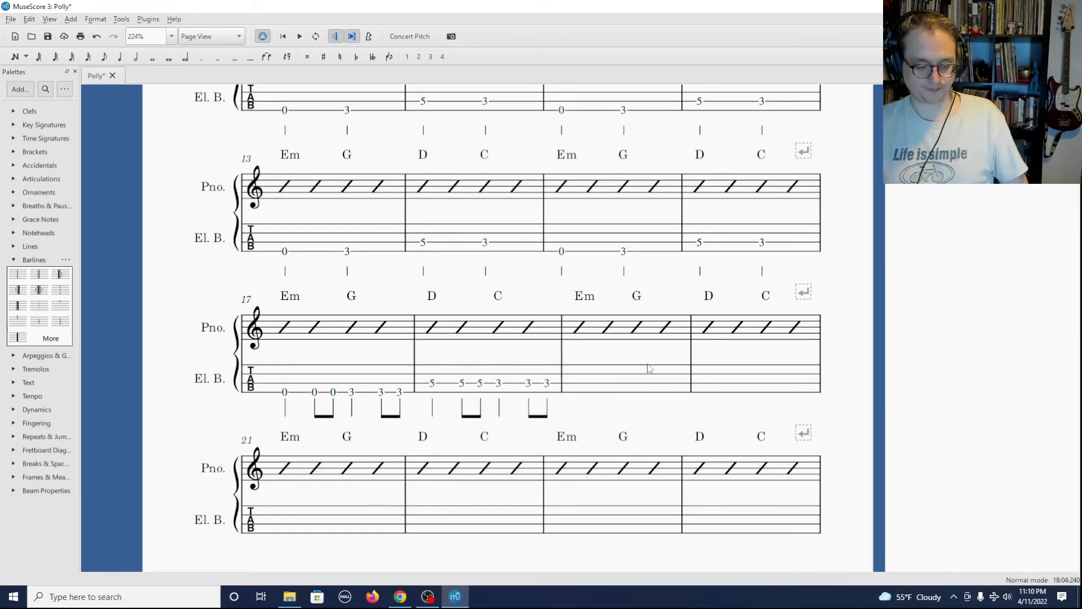
{"action": "left_click", "coordinate": [647, 373]}
{"action": "key", "text": "ctrl+v"}
{"action": "key", "text": "ctrl+z"}
{"action": "left_click", "coordinate": [625, 395]}
{"action": "key", "text": "ctrl+v"}
{"action": "scroll", "coordinate": [602, 398], "scroll_direction": "down", "scroll_amount": 2}
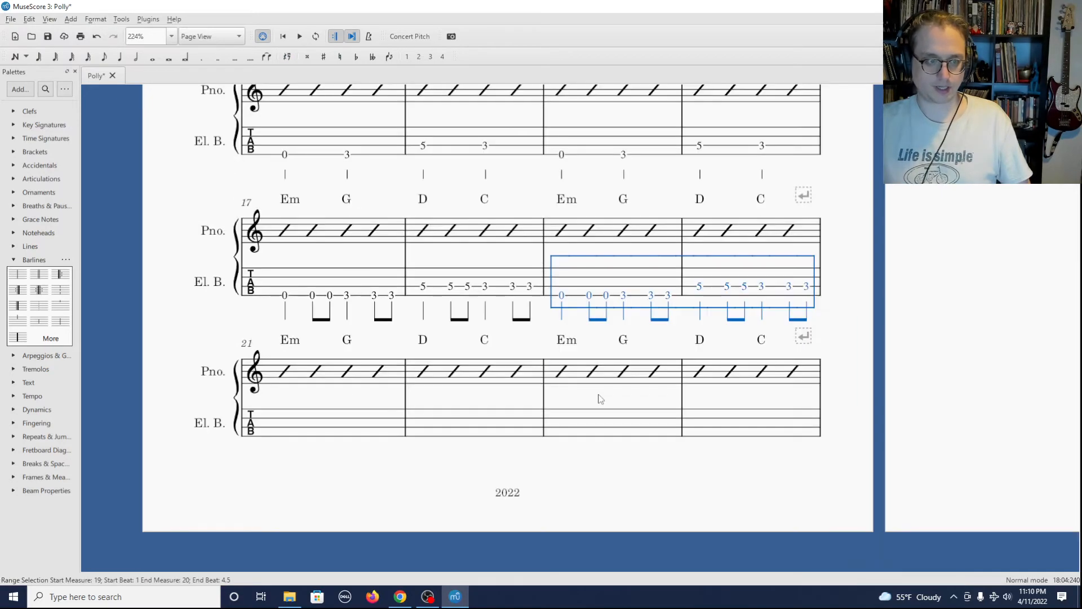
Step: Copy Electric Bass measures 17–20 and paste them at measures 21, 25 and 29, filling the staff through measure 32
{"action": "left_click", "coordinate": [365, 280]}
{"action": "left_click", "coordinate": [698, 278], "text": "shift"}
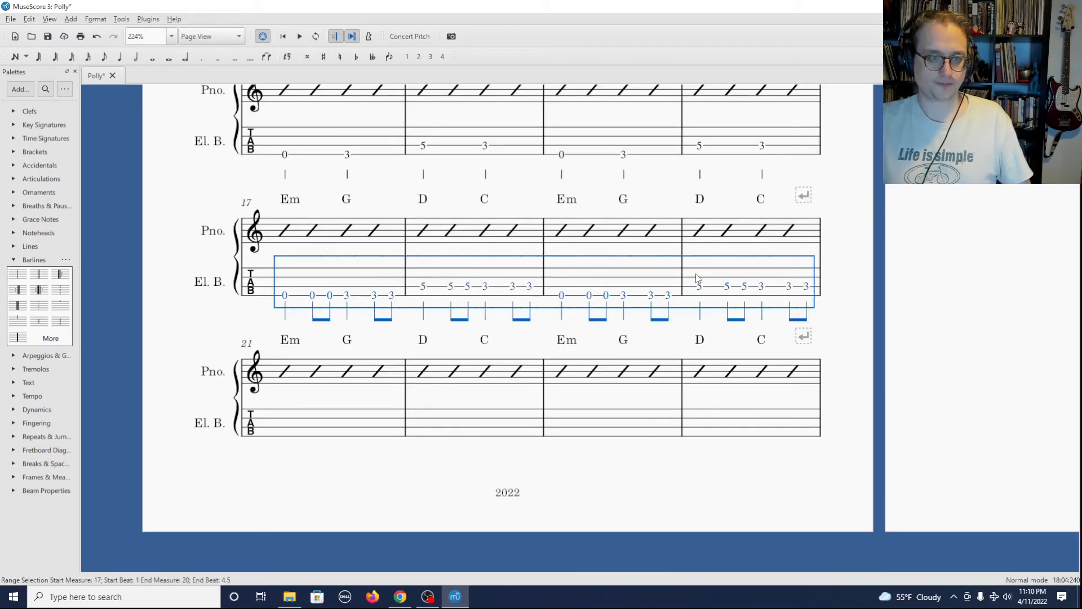
{"action": "key", "text": "ctrl+c"}
{"action": "left_click", "coordinate": [332, 421]}
{"action": "key", "text": "ctrl+v"}
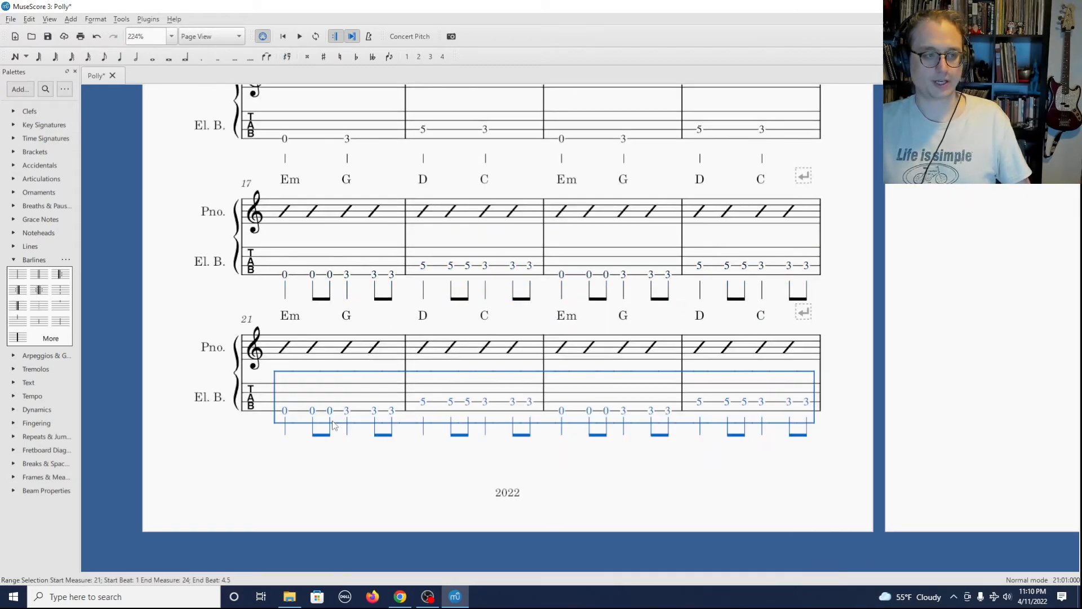
{"action": "scroll", "coordinate": [694, 322], "scroll_direction": "down", "scroll_amount": 4}
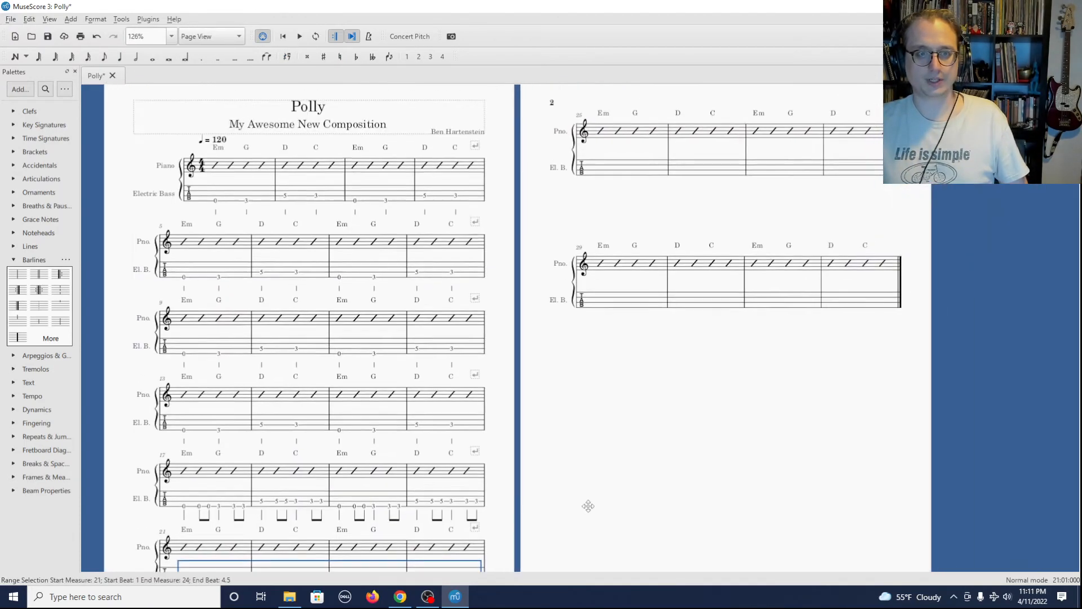
{"action": "left_click", "coordinate": [571, 183]}
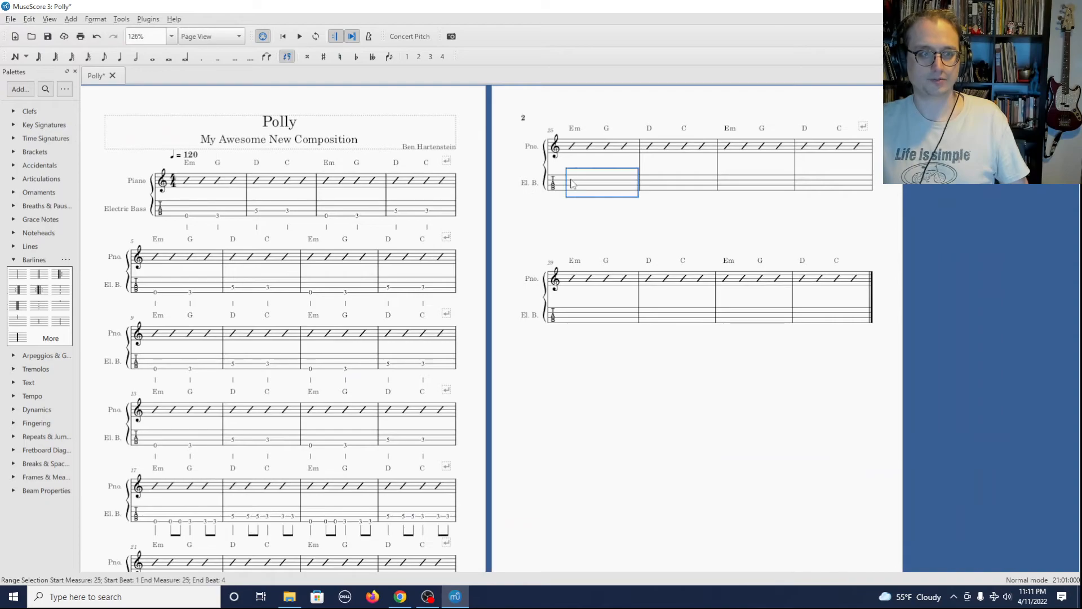
{"action": "key", "text": "ctrl+v"}
{"action": "key", "text": "ctrl+v"}
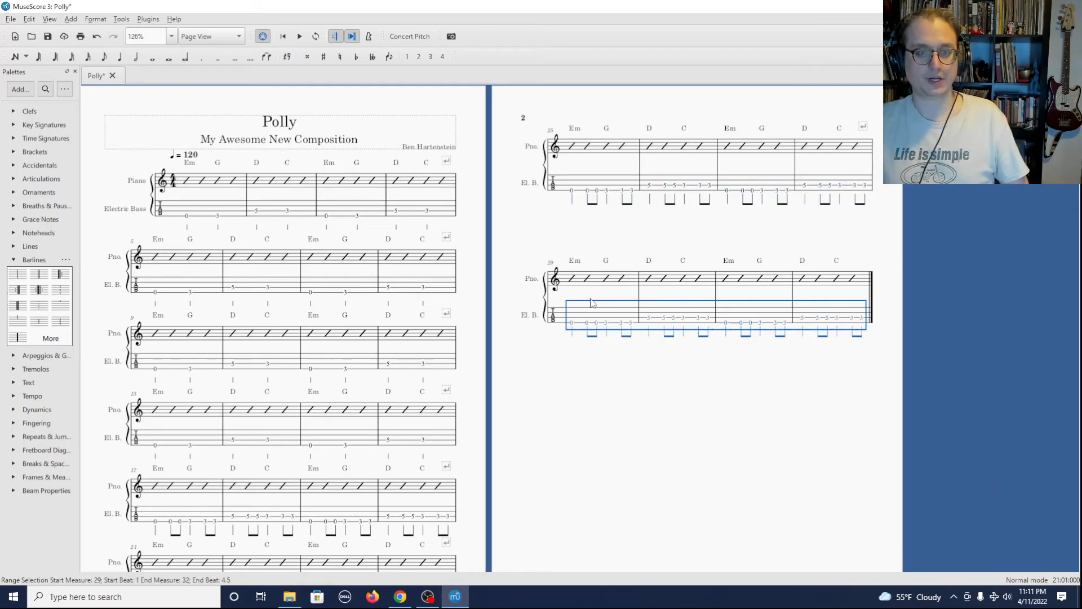
Step: Play the score from measure 13 to hear the bass rhythm change at measure 17, stopping playback after measure 20
{"action": "scroll", "coordinate": [742, 459], "scroll_direction": "down", "scroll_amount": 3}
{"action": "scroll", "coordinate": [825, 399], "scroll_direction": "left", "scroll_amount": 3}
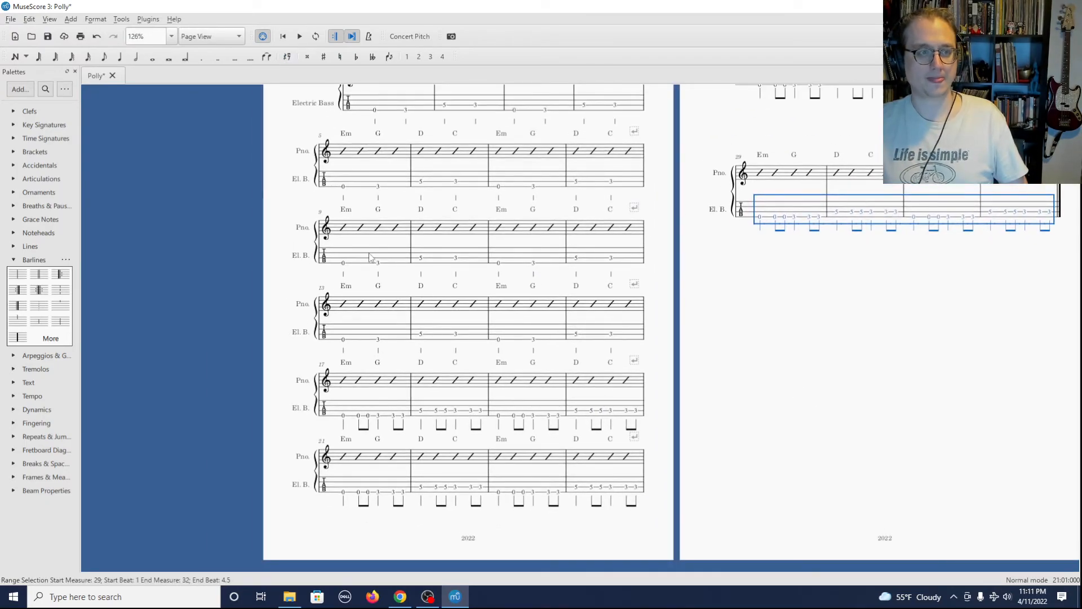
{"action": "left_click", "coordinate": [355, 312]}
{"action": "key", "text": "space"}
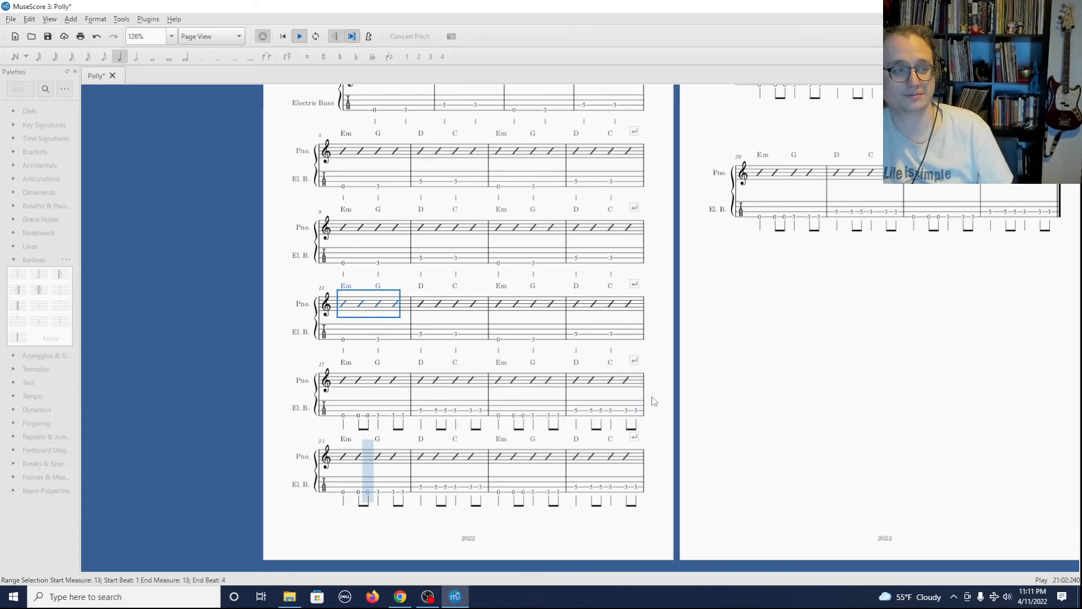
{"action": "key", "text": "space"}
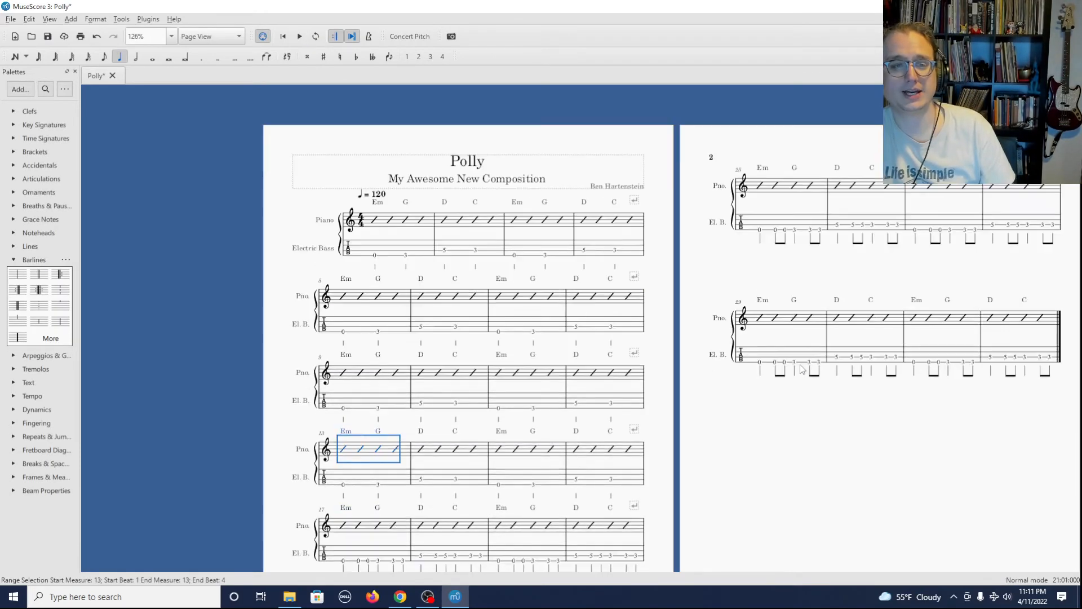
Step: Try to add a rehearsal mark with all of Piano measure 1 selected, and undo the addition
{"action": "scroll", "coordinate": [740, 361], "scroll_direction": "right", "scroll_amount": 2}
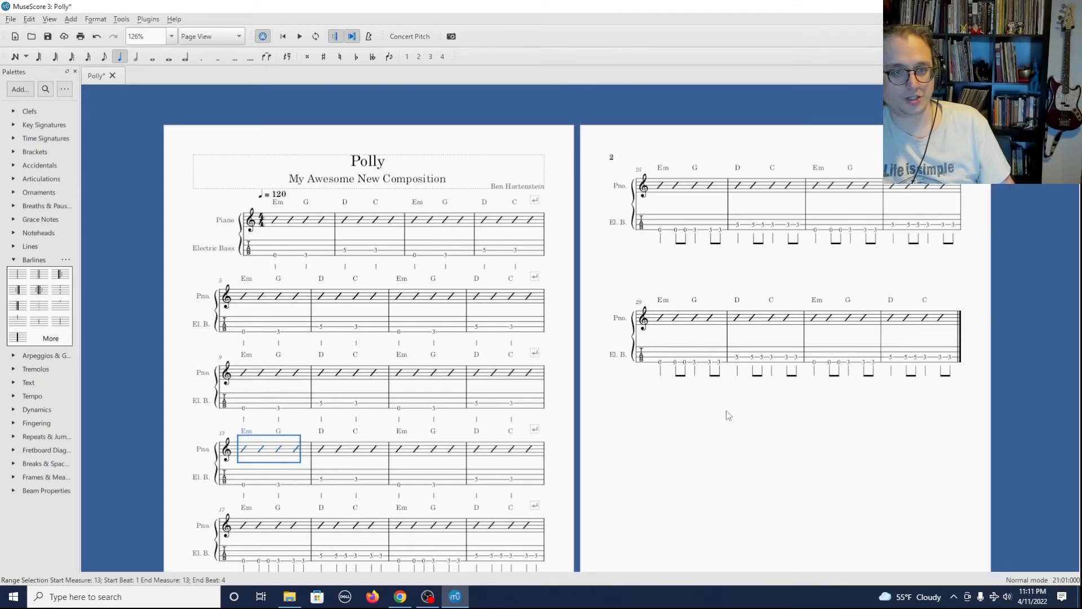
{"action": "left_click_drag", "start_coordinate": [727, 434], "coordinate": [726, 305]}
{"action": "scroll", "coordinate": [716, 341], "scroll_direction": "down", "scroll_amount": 1}
{"action": "left_click_drag", "start_coordinate": [717, 342], "coordinate": [718, 366]}
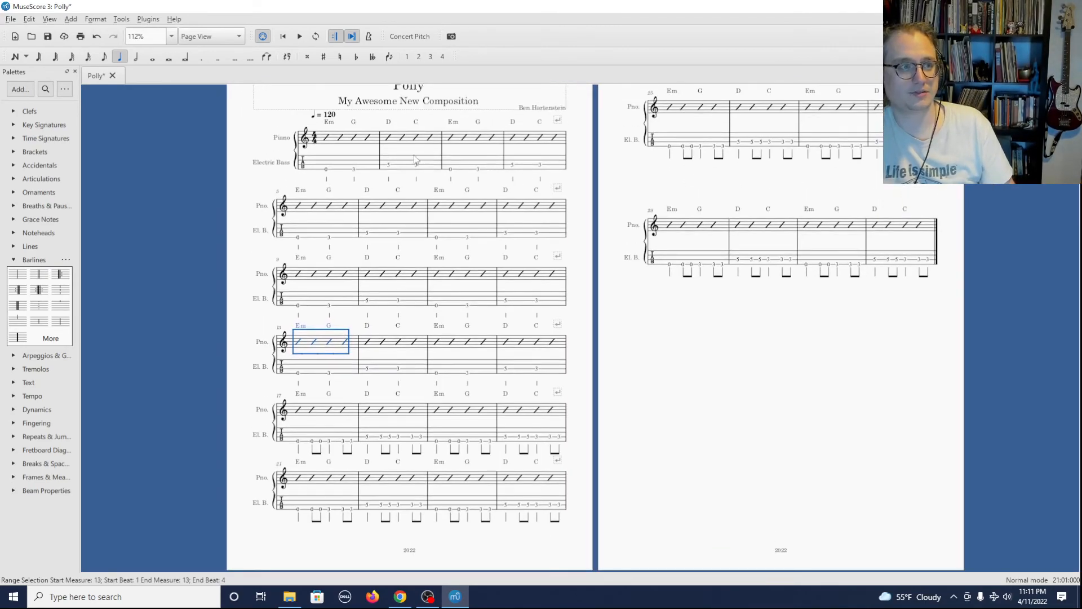
{"action": "left_click", "coordinate": [330, 148]}
{"action": "left_click", "coordinate": [336, 141]}
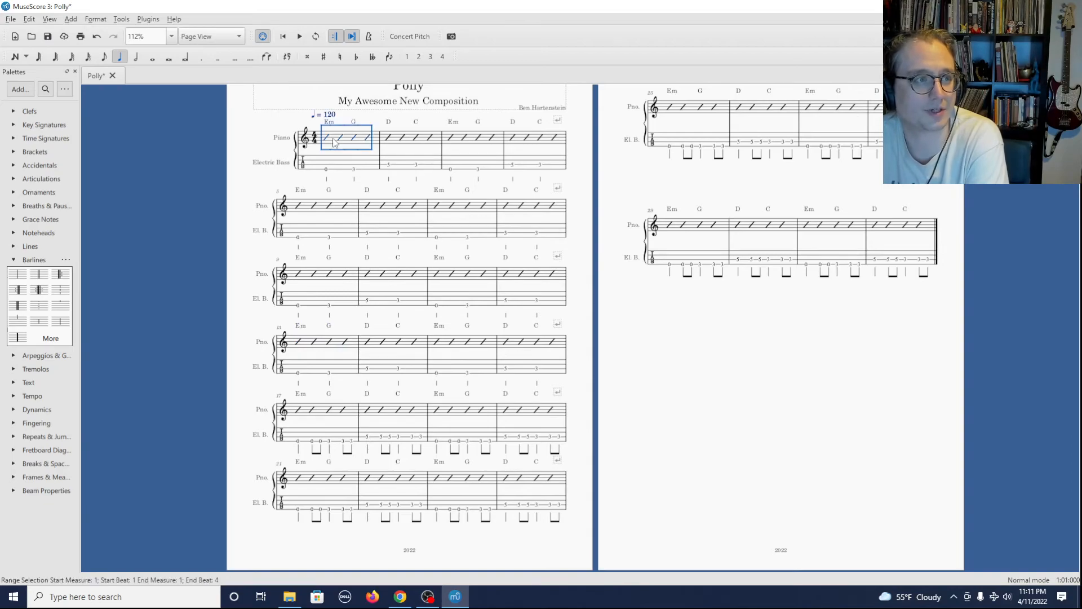
{"action": "left_click", "coordinate": [9, 387]}
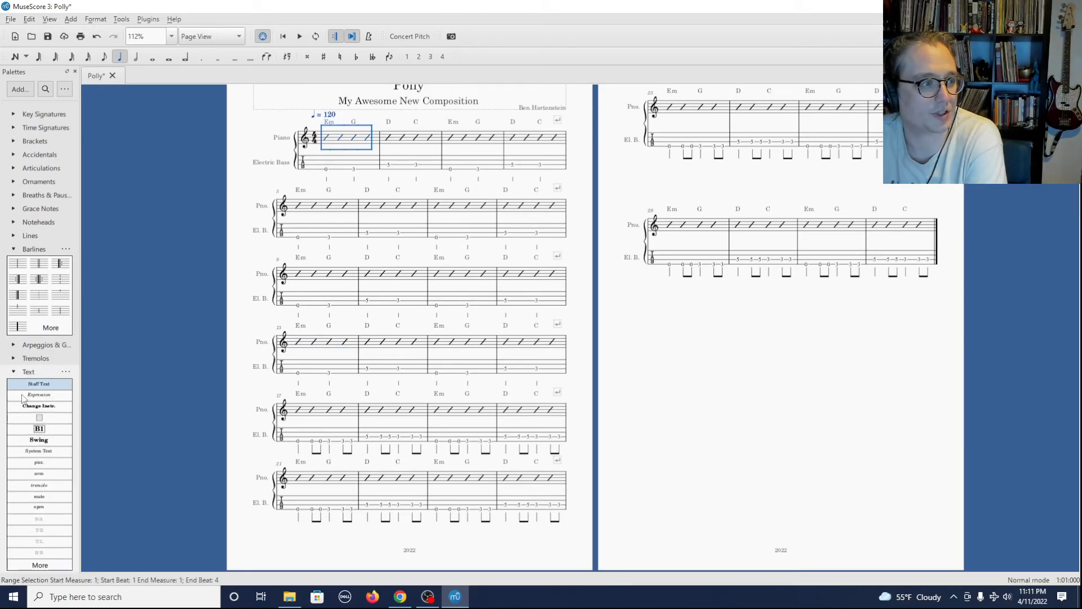
{"action": "left_click", "coordinate": [45, 432]}
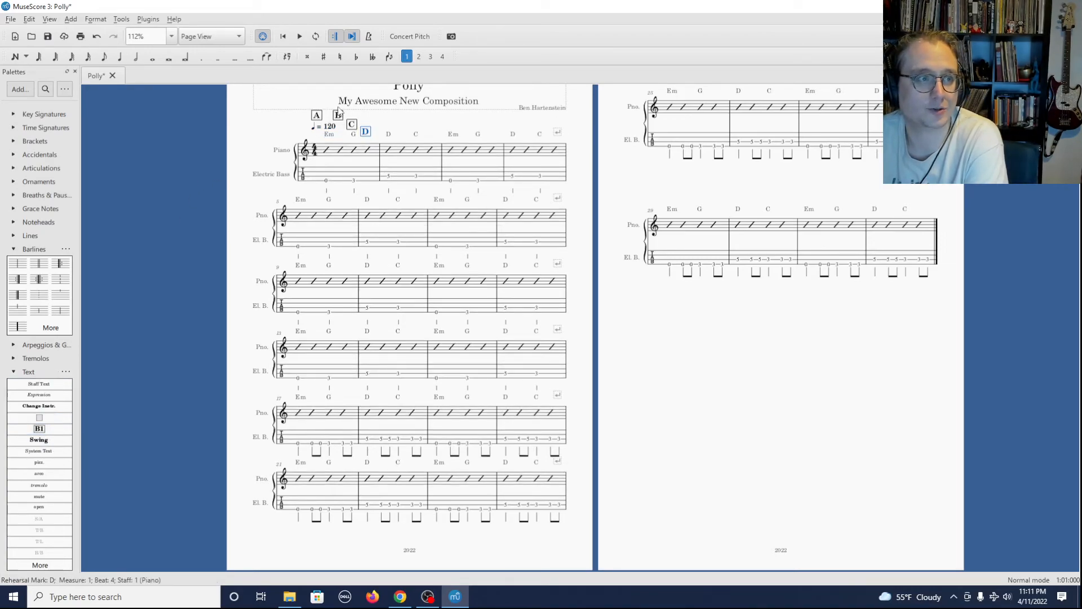
{"action": "key", "text": "ctrl+z"}
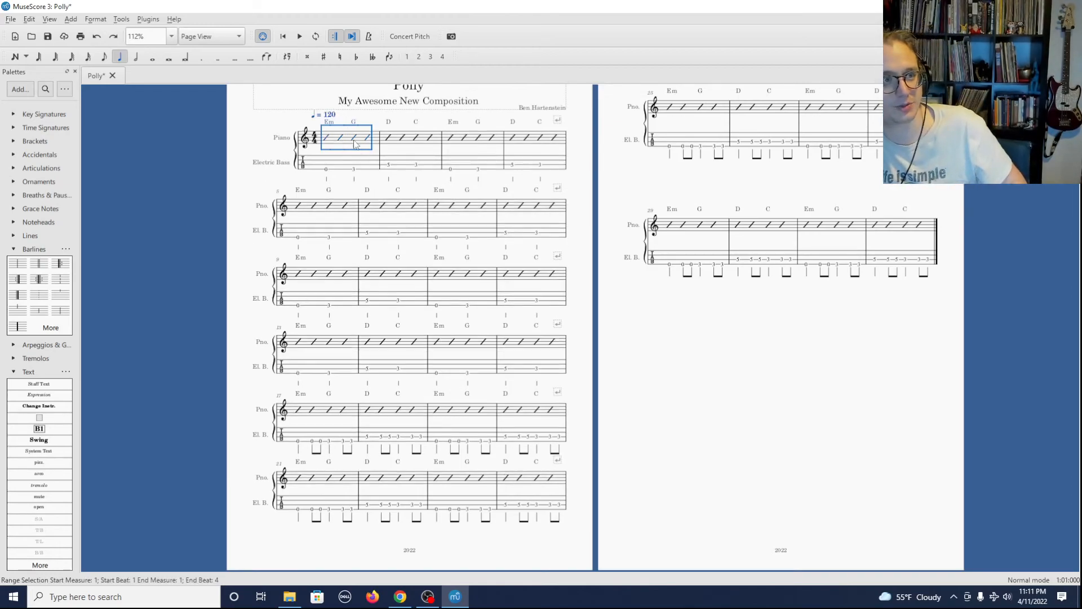
Step: Add rehearsal mark A at the first Piano beat of measure 1 and rehearsal mark B at the first beat of measure 17
{"action": "left_click", "coordinate": [328, 139]}
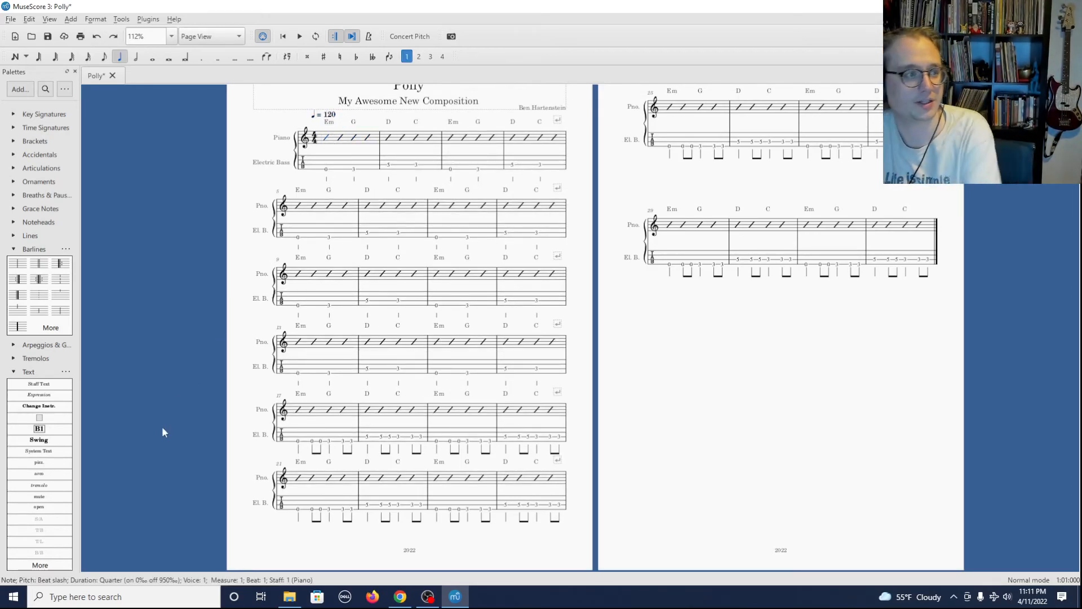
{"action": "left_click", "coordinate": [45, 432]}
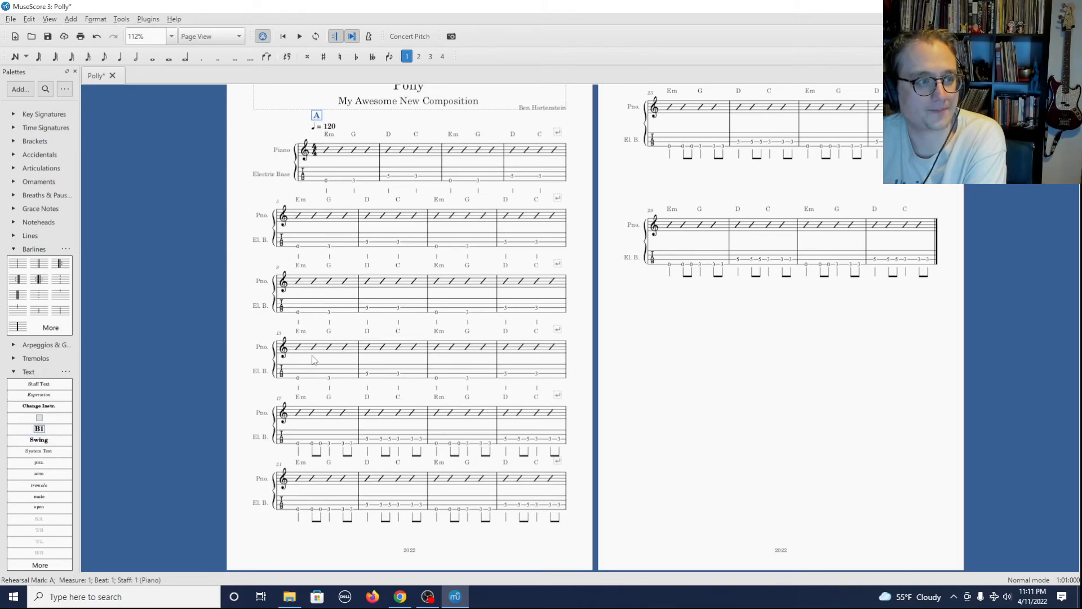
{"action": "left_click", "coordinate": [301, 414]}
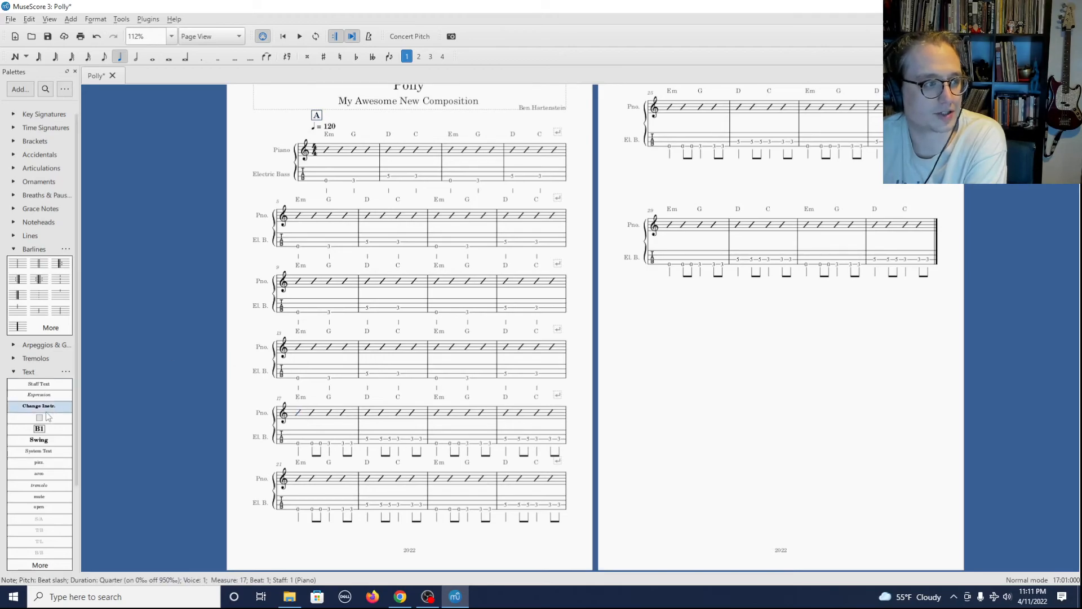
{"action": "left_click", "coordinate": [39, 428]}
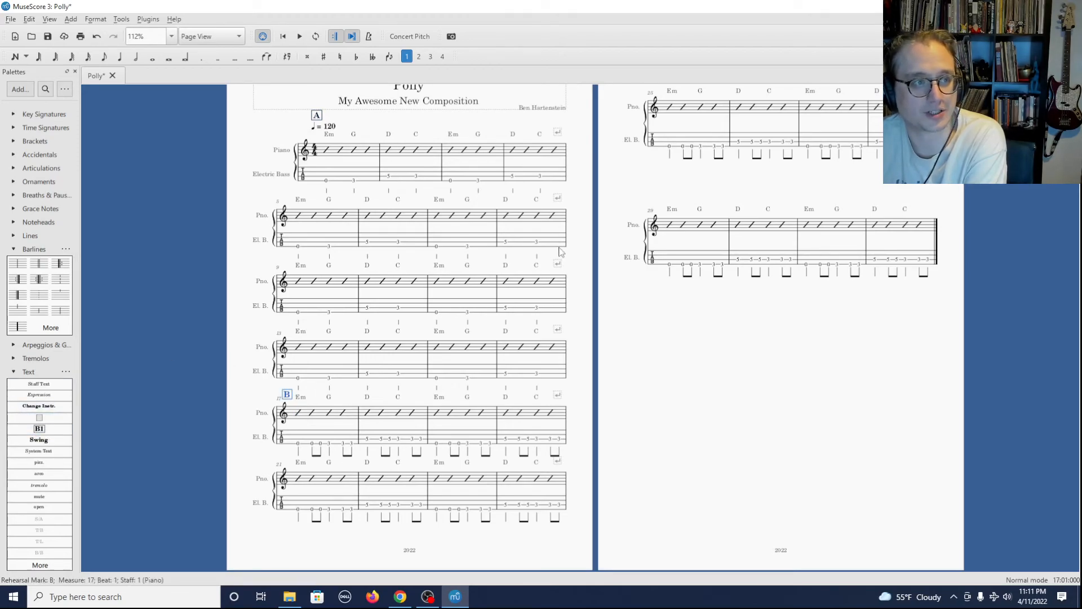
{"action": "left_click", "coordinate": [776, 316]}
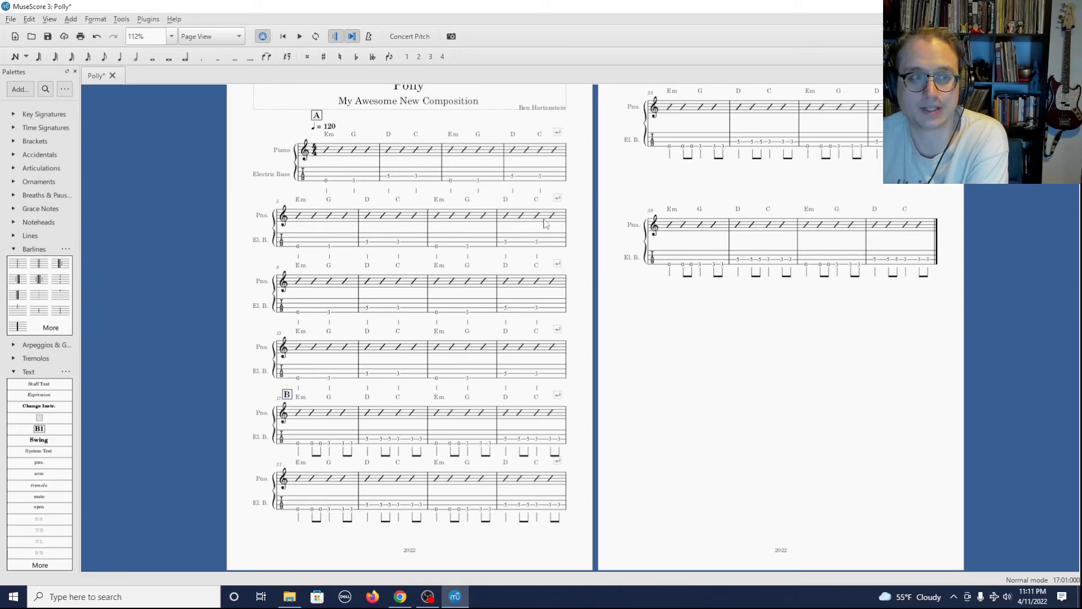
{"action": "mouse_move", "coordinate": [624, 135]}
{"action": "left_mouse_down"}
{"action": "mouse_move", "coordinate": [627, 171]}
{"action": "mouse_move", "coordinate": [634, 151]}
{"action": "mouse_move", "coordinate": [616, 147]}
{"action": "left_mouse_up"}
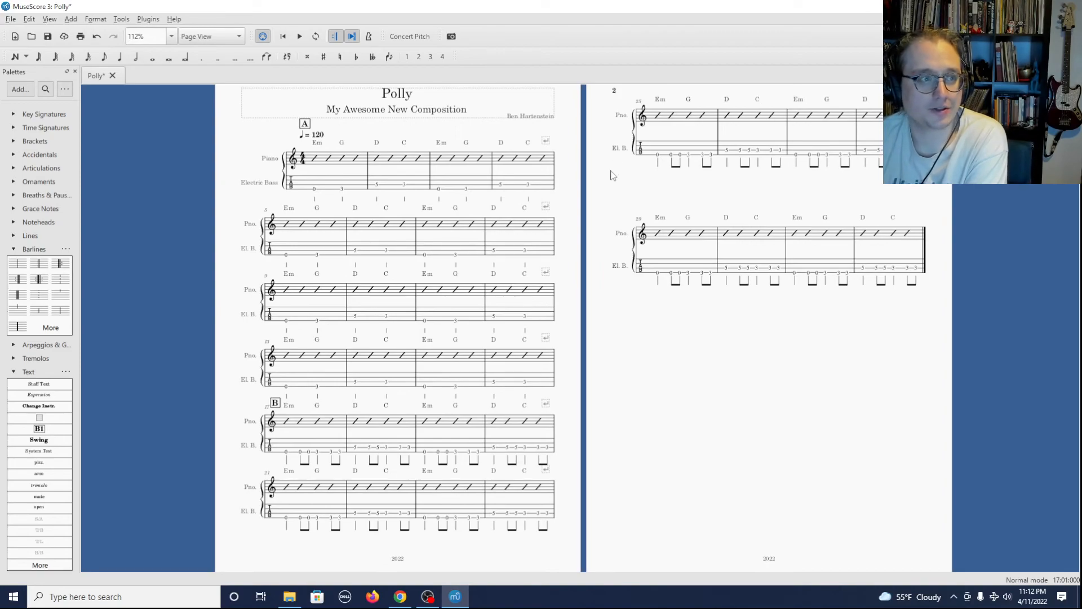
Step: Export the full score as a PDF file named Polly in the Scores folder
{"action": "left_click", "coordinate": [15, 22]}
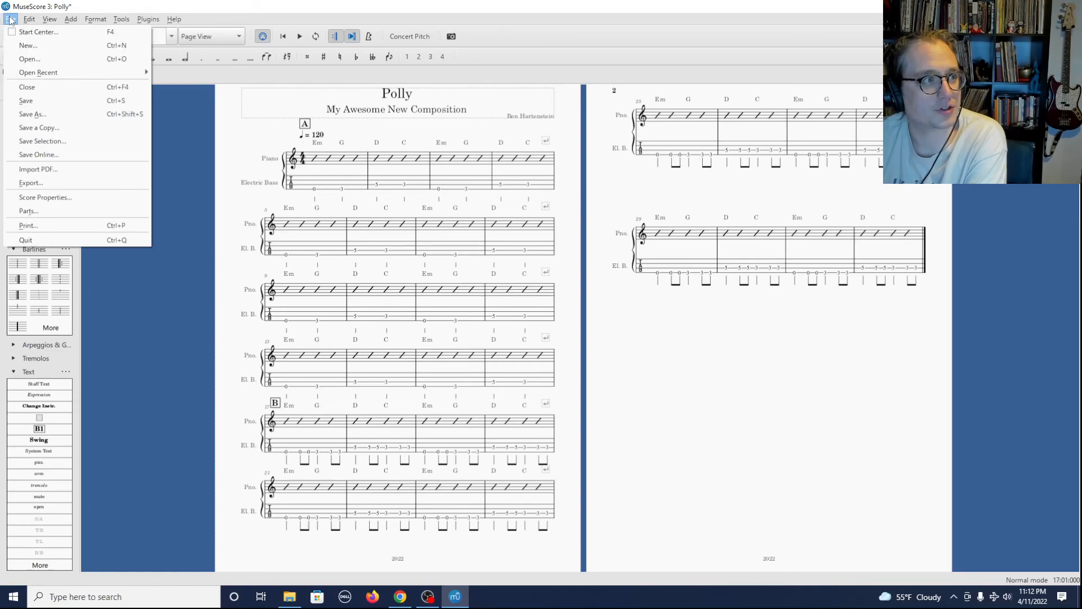
{"action": "left_click", "coordinate": [35, 187]}
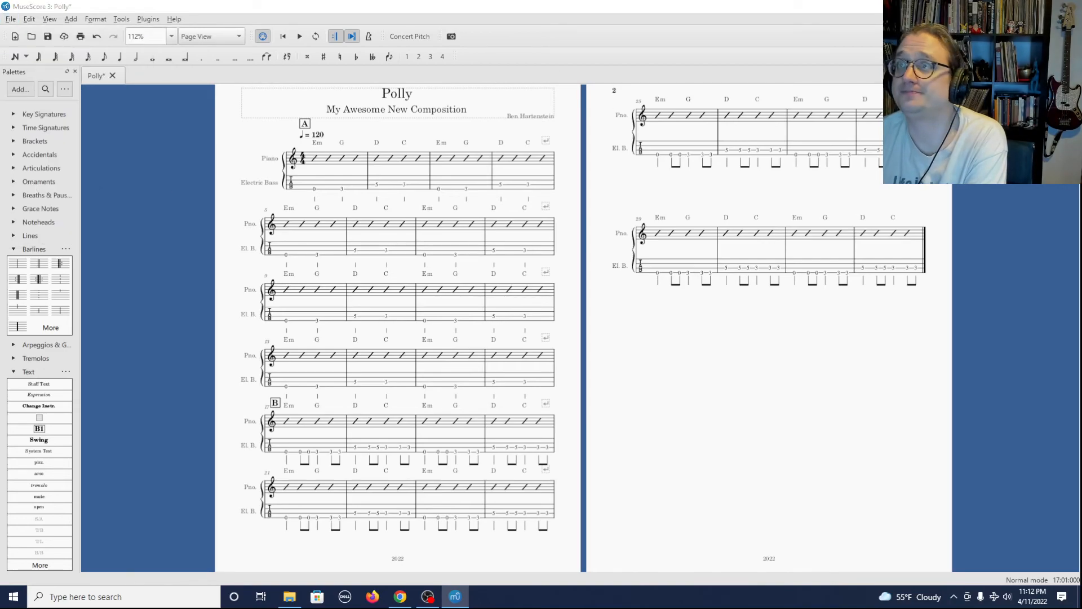
{"action": "left_click_drag", "start_coordinate": [530, 389], "coordinate": [421, 99]}
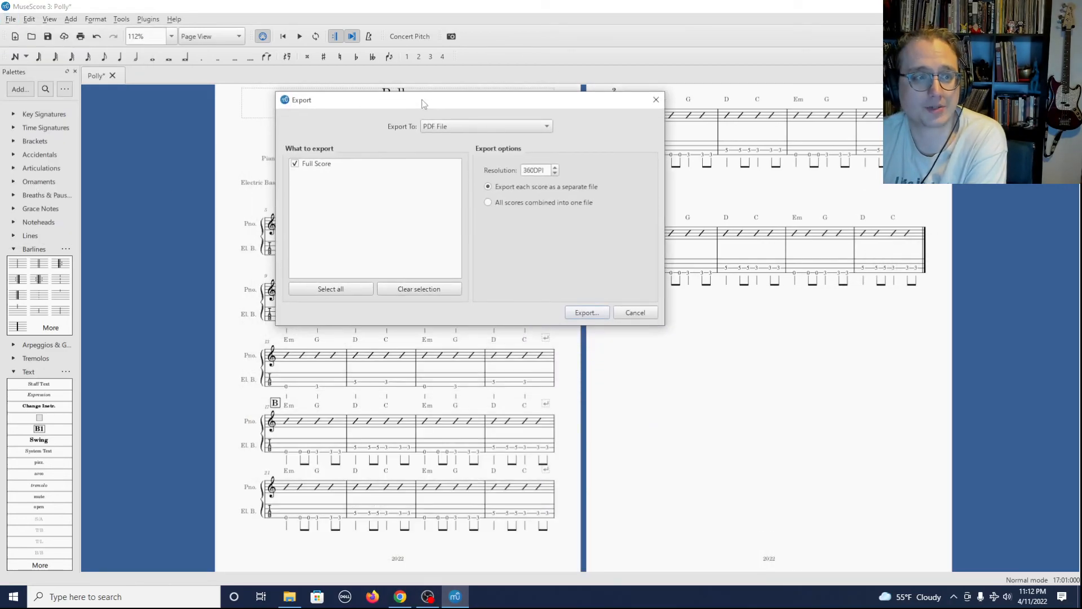
{"action": "left_click", "coordinate": [606, 314]}
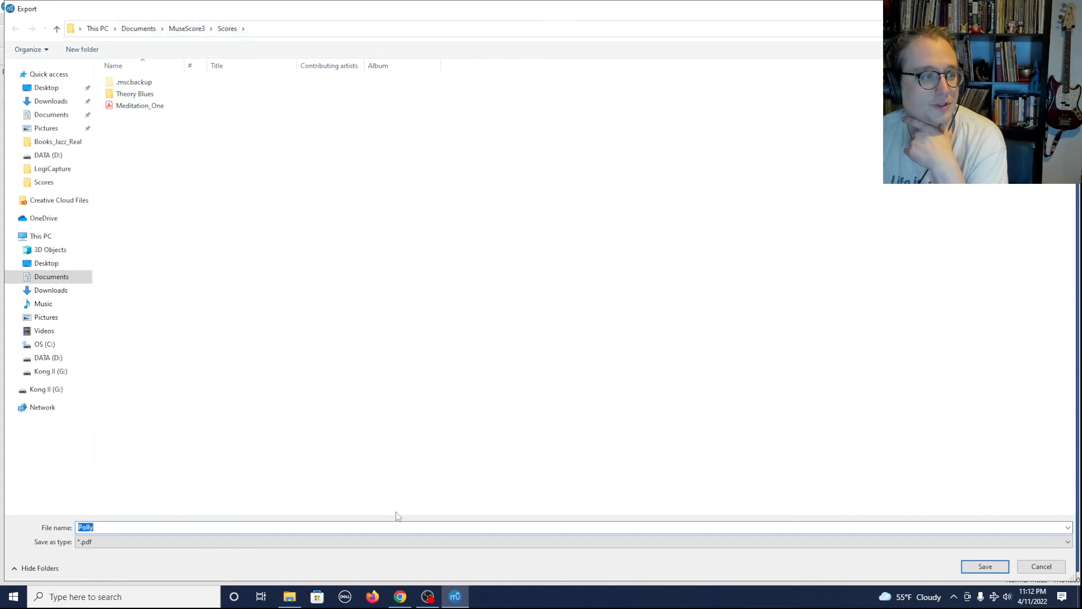
{"action": "left_click", "coordinate": [976, 566]}
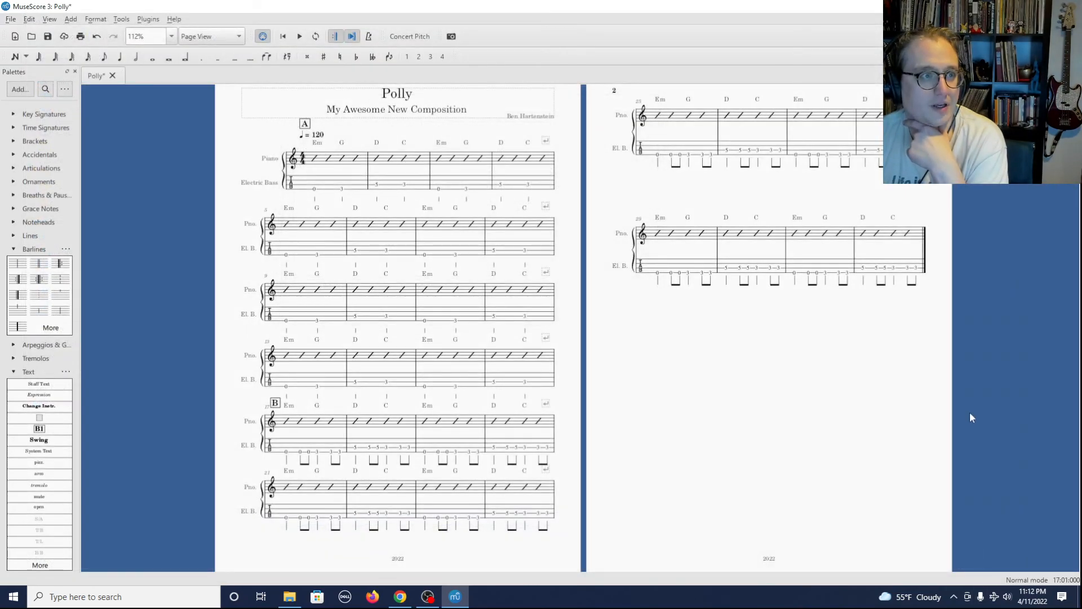
Step: Export the full score as MP3 audio named Polly in the Scores folder
{"action": "left_click", "coordinate": [11, 20]}
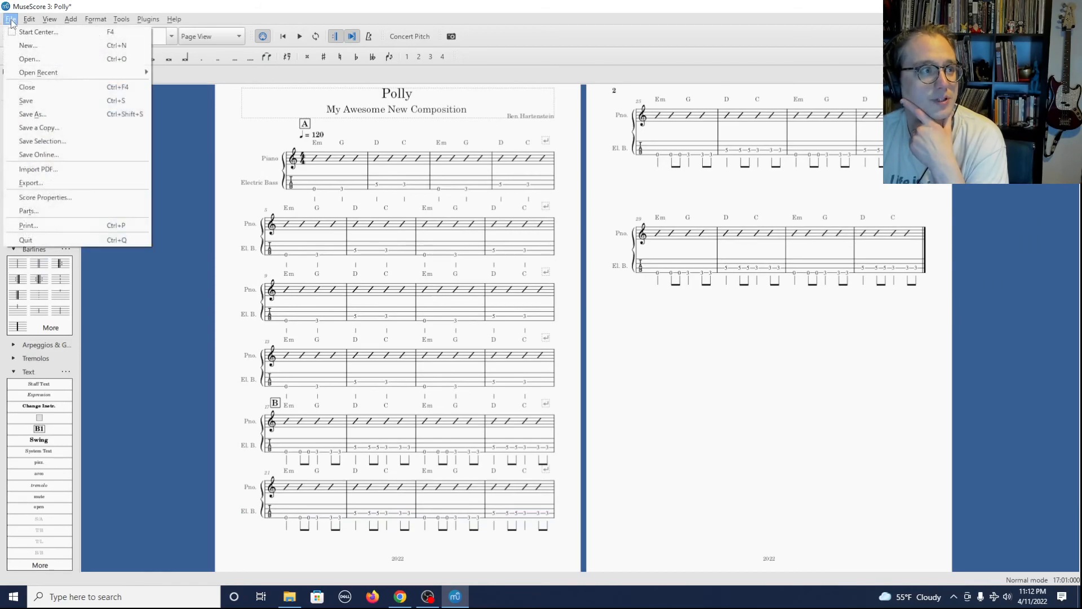
{"action": "left_click", "coordinate": [40, 183]}
{"action": "left_click", "coordinate": [510, 129]}
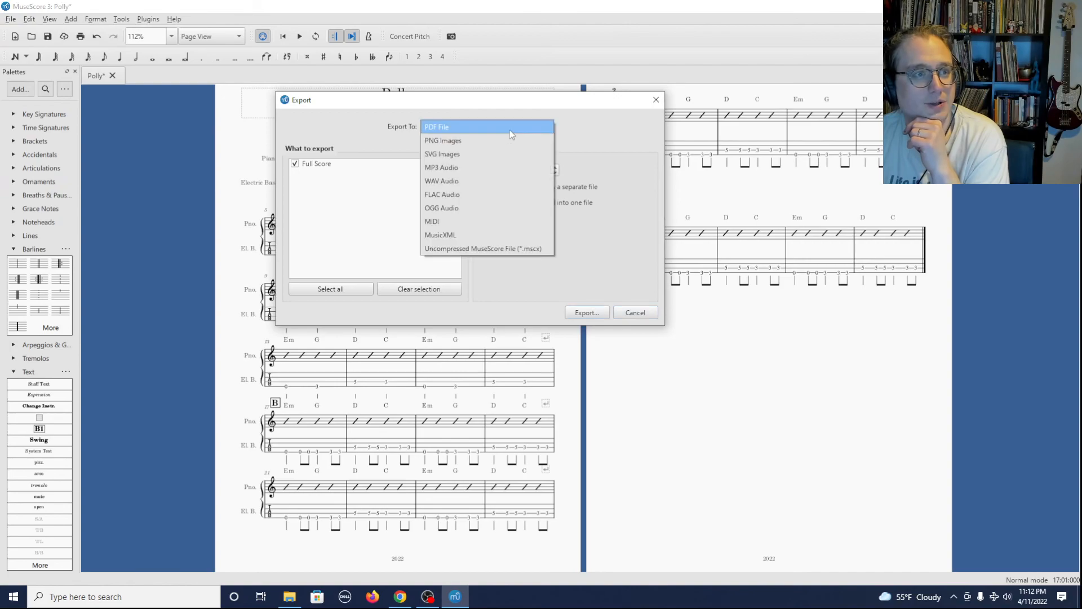
{"action": "left_click", "coordinate": [516, 167]}
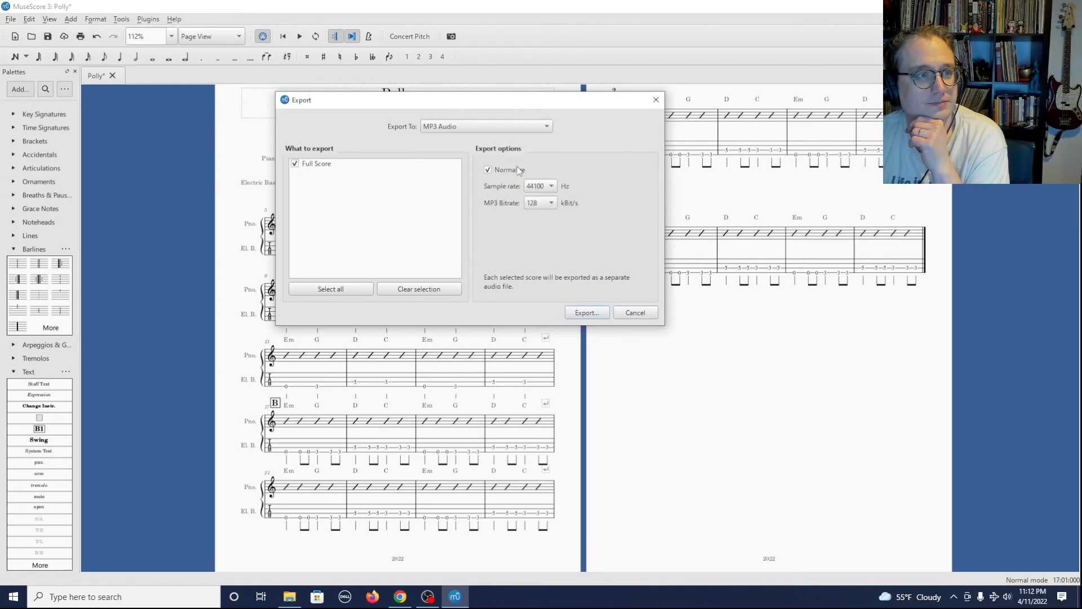
{"action": "left_click", "coordinate": [598, 313]}
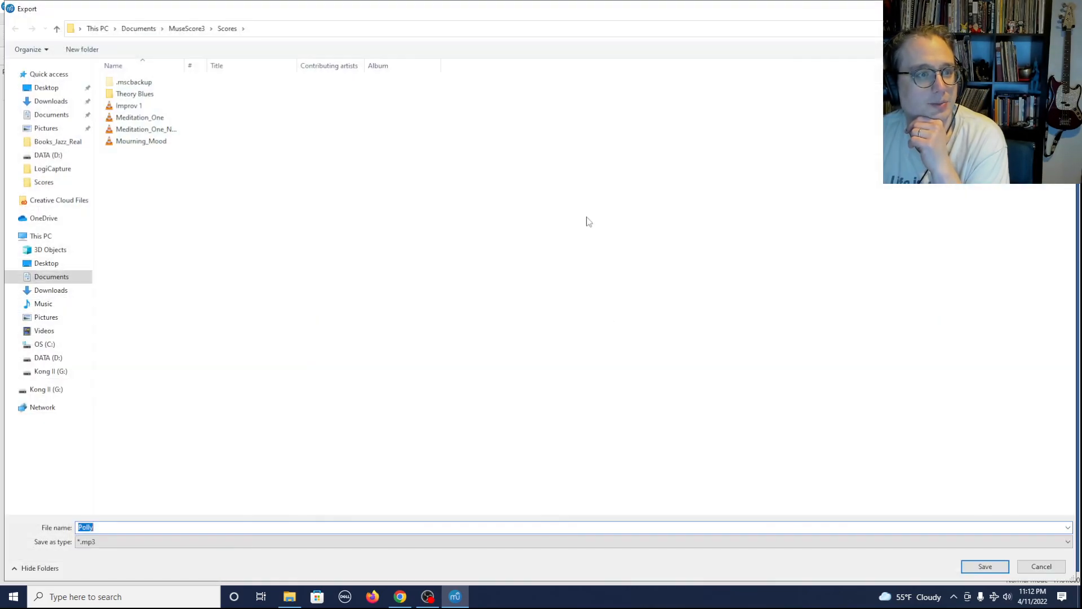
{"action": "left_click", "coordinate": [968, 567]}
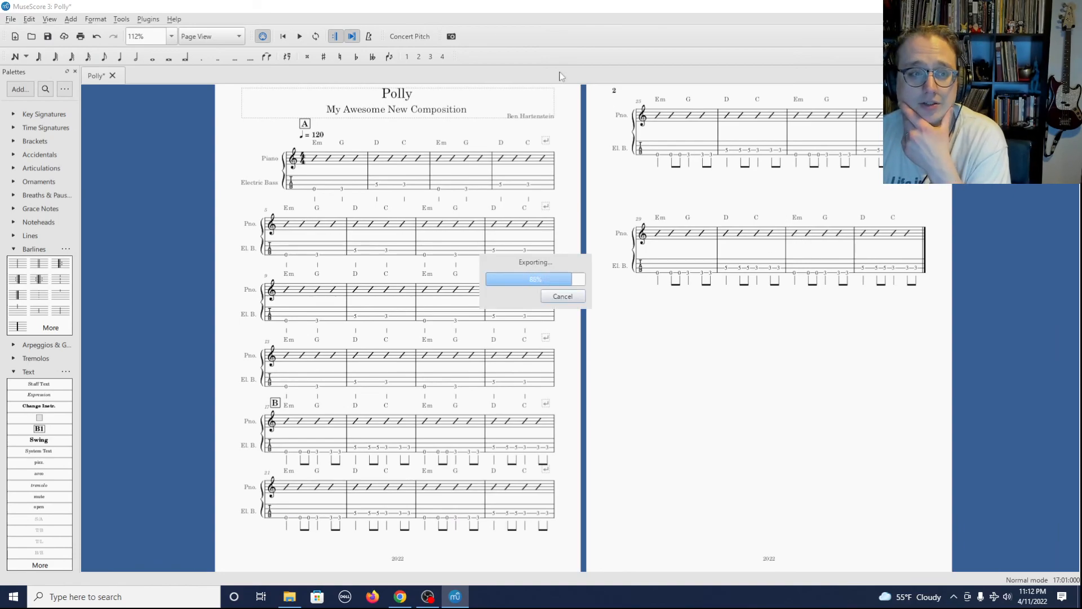
Step: Export the full score as a MIDI file named Polly in the Scores folder, with repeats expanded
{"action": "left_click", "coordinate": [10, 20]}
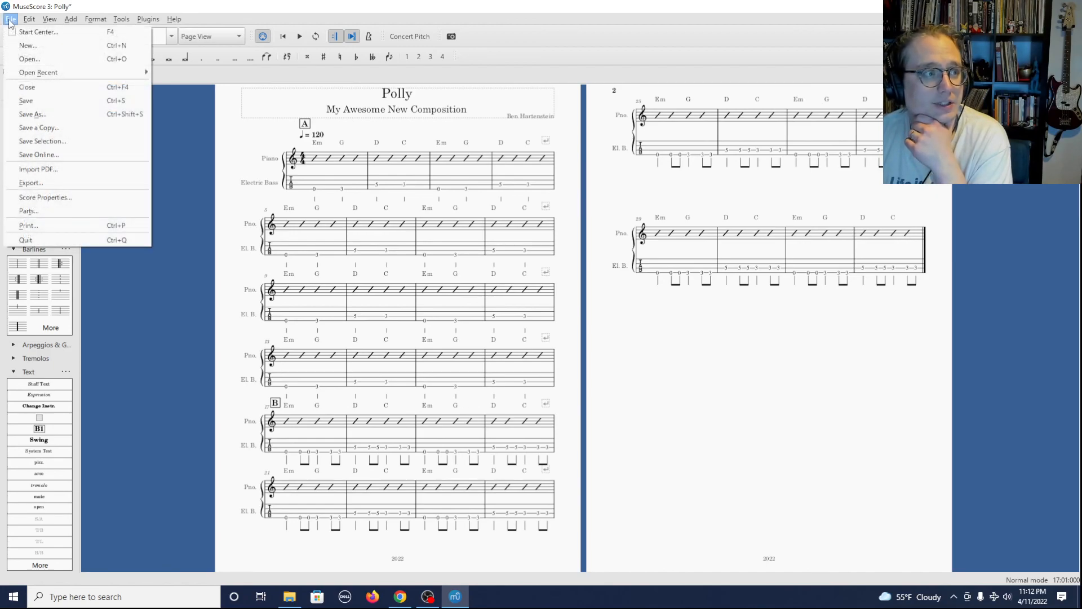
{"action": "left_click", "coordinate": [62, 188]}
{"action": "left_click", "coordinate": [485, 127]}
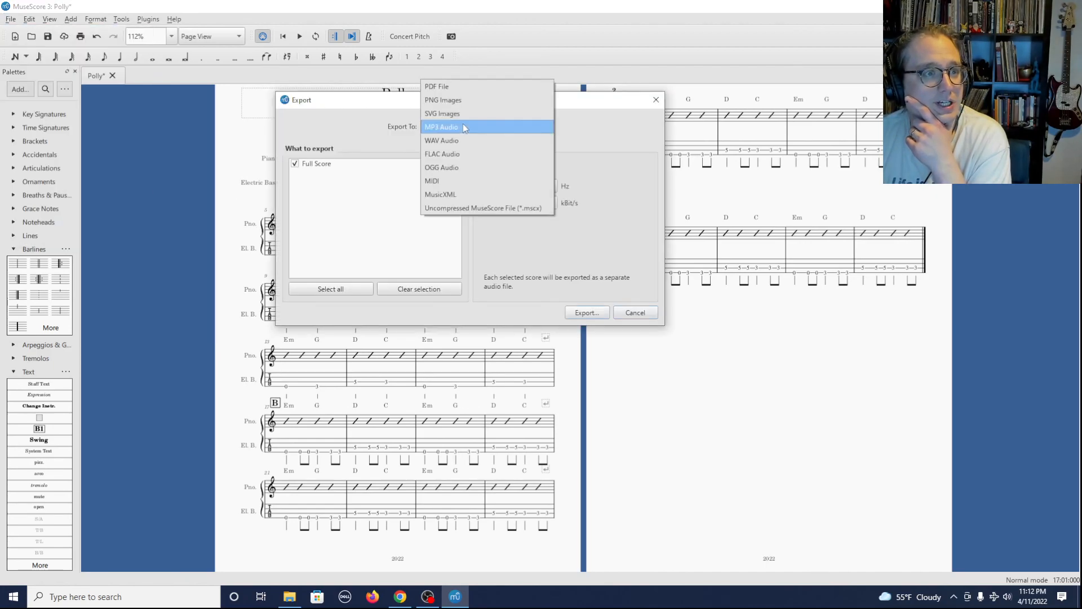
{"action": "left_click", "coordinate": [487, 181]}
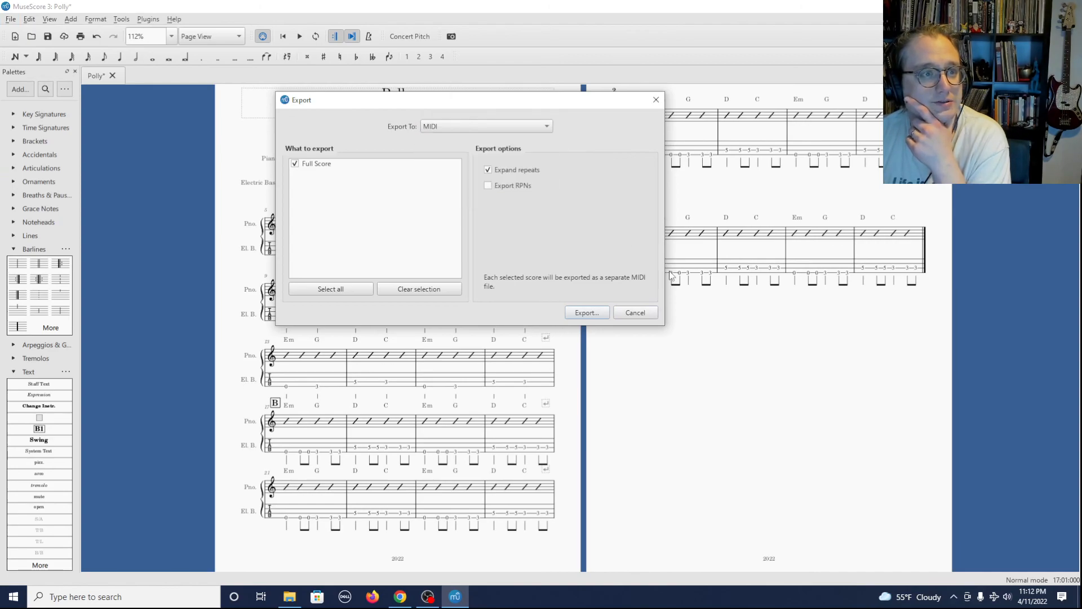
{"action": "left_click", "coordinate": [601, 315]}
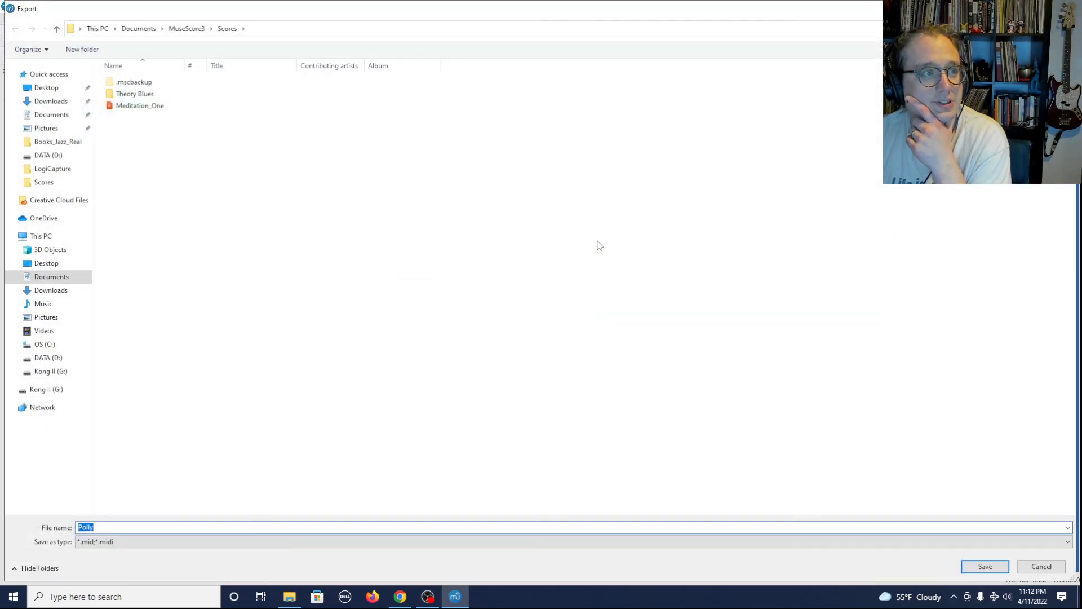
{"action": "left_click", "coordinate": [1022, 571]}
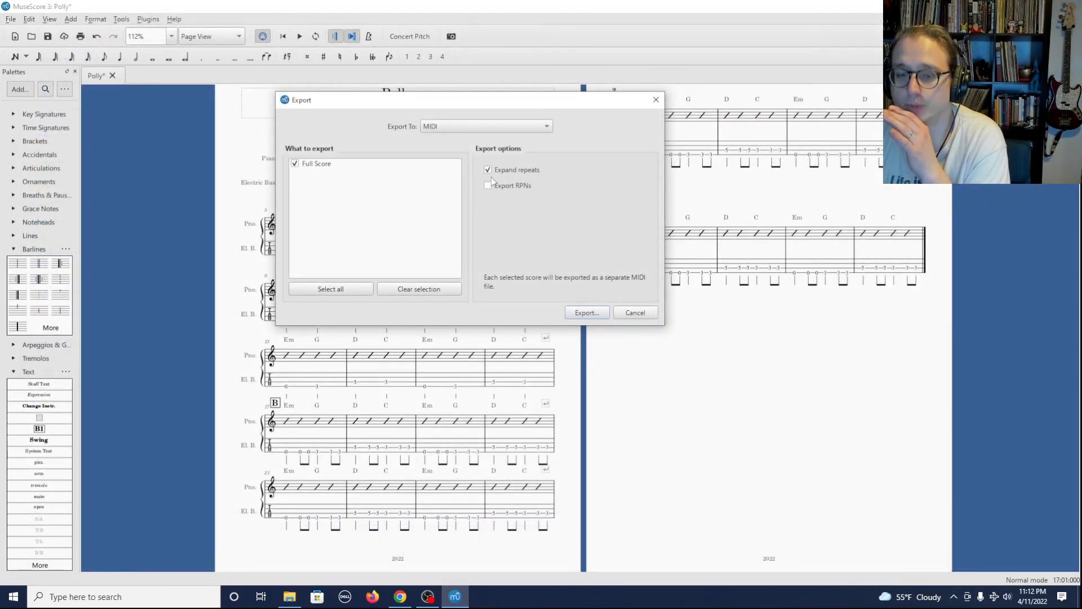
{"action": "left_click", "coordinate": [599, 318]}
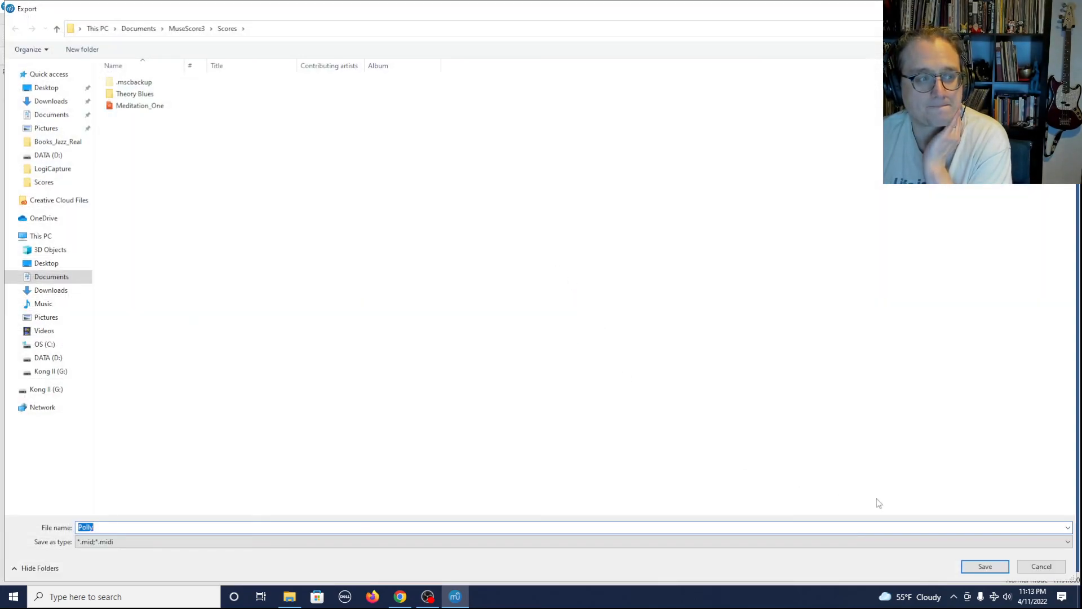
{"action": "left_click", "coordinate": [986, 566]}
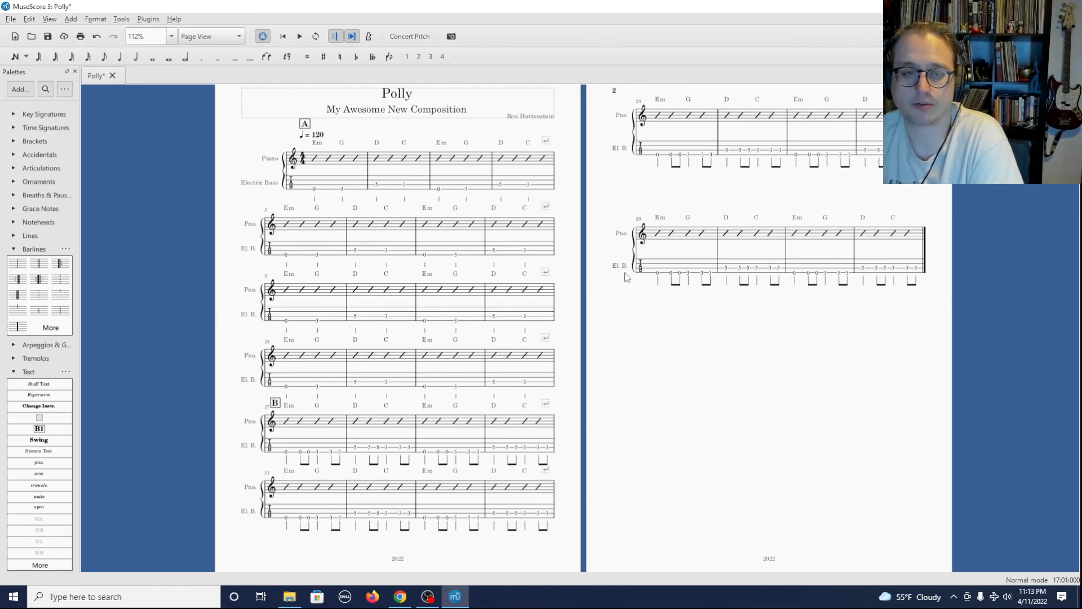
Step: Open the file commands for the Polly score
{"action": "scroll", "coordinate": [581, 304], "scroll_direction": "up", "scroll_amount": 2}
{"action": "scroll", "coordinate": [581, 303], "scroll_direction": "down", "scroll_amount": 2}
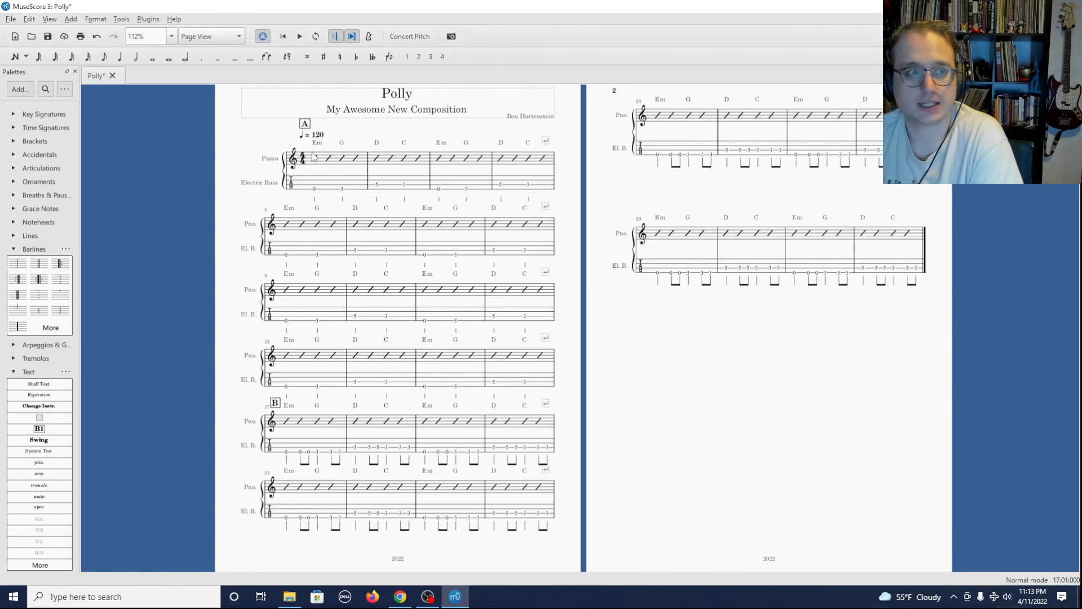
{"action": "left_click", "coordinate": [10, 19]}
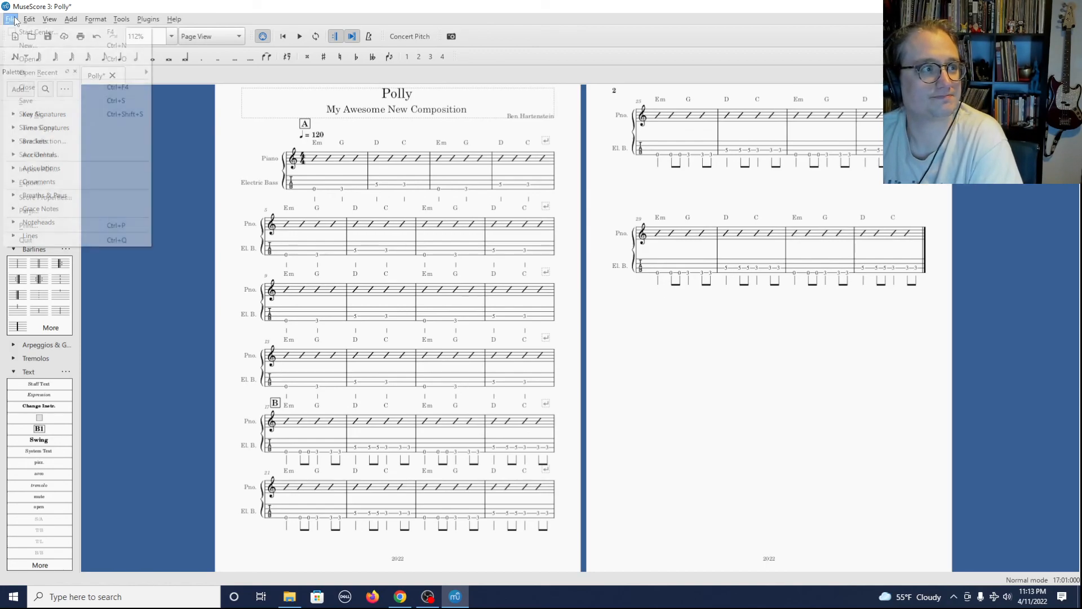